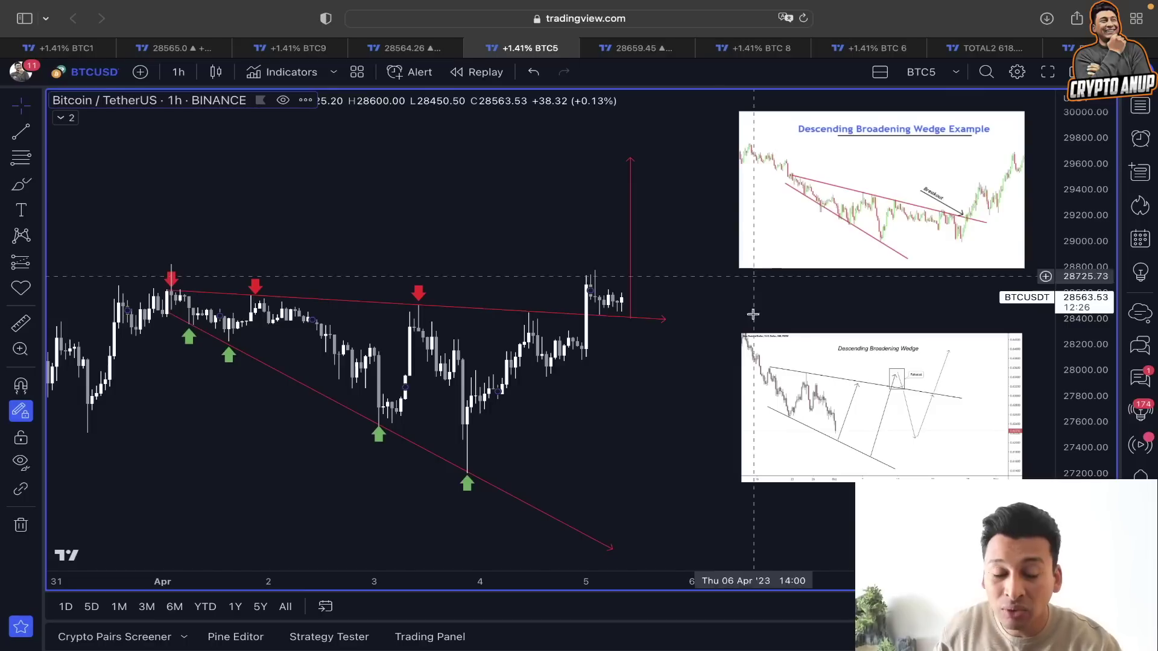
- View the 4-hour Bitcoin triangle chart and the daily Ethereum chart, and return to the daily BTC1 Bitcoin chart
{"action": "left_click", "coordinate": [635, 50]}
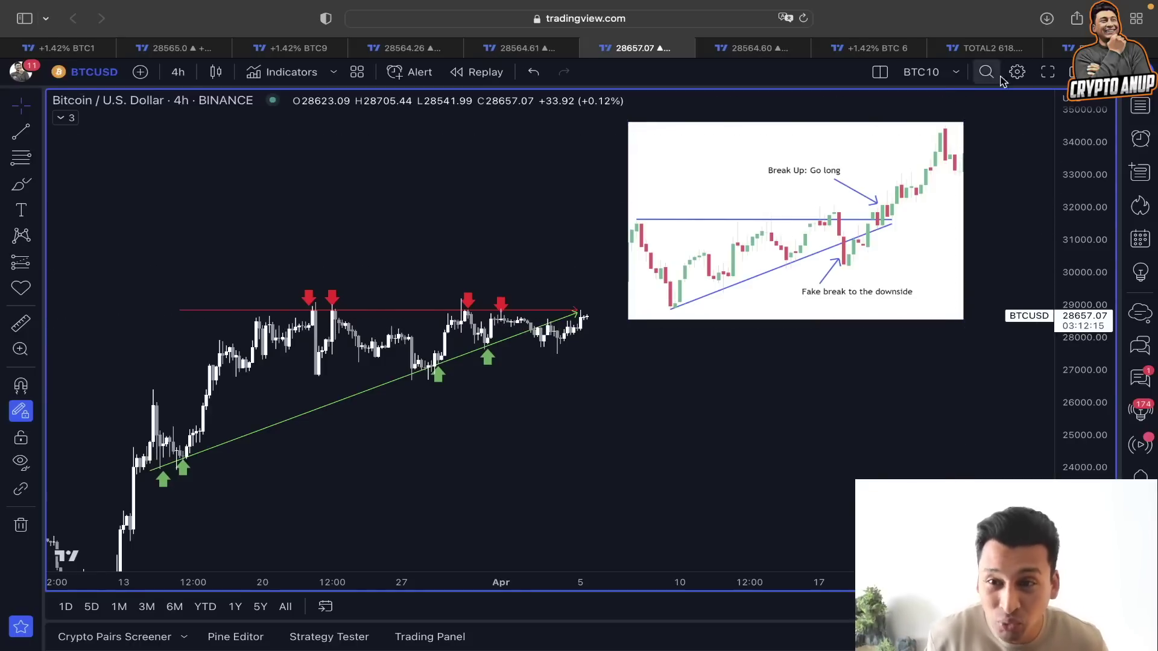
{"action": "left_click", "coordinate": [1080, 48]}
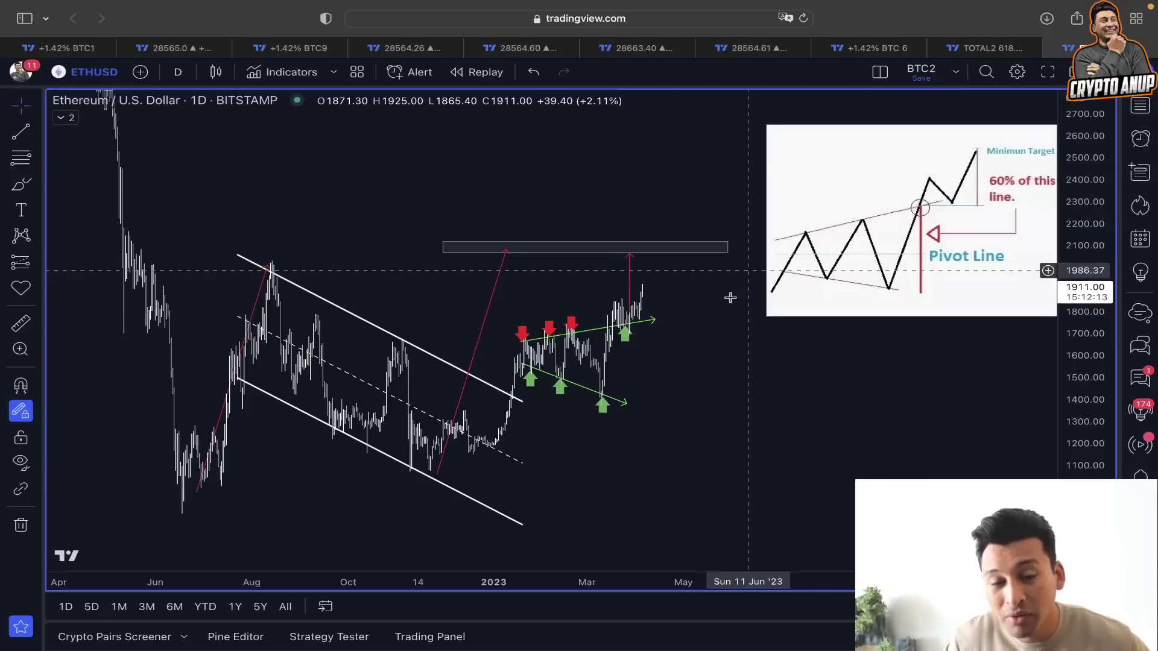
{"action": "scroll", "coordinate": [738, 395], "scroll_direction": "up", "scroll_amount": 1}
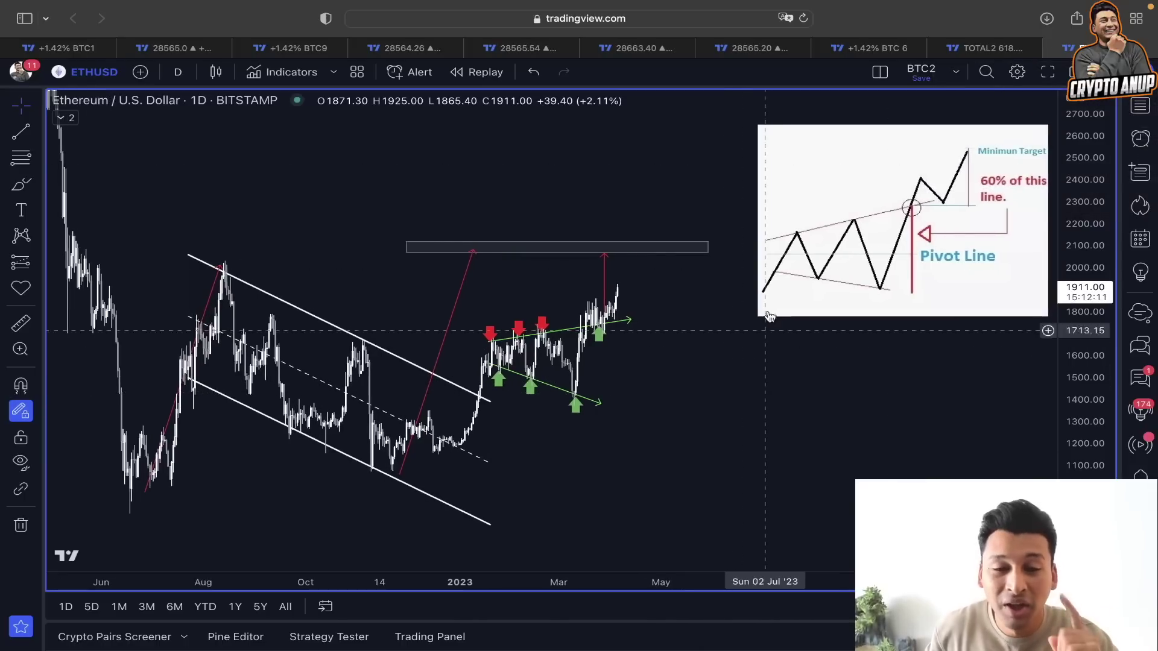
{"action": "left_click", "coordinate": [88, 49]}
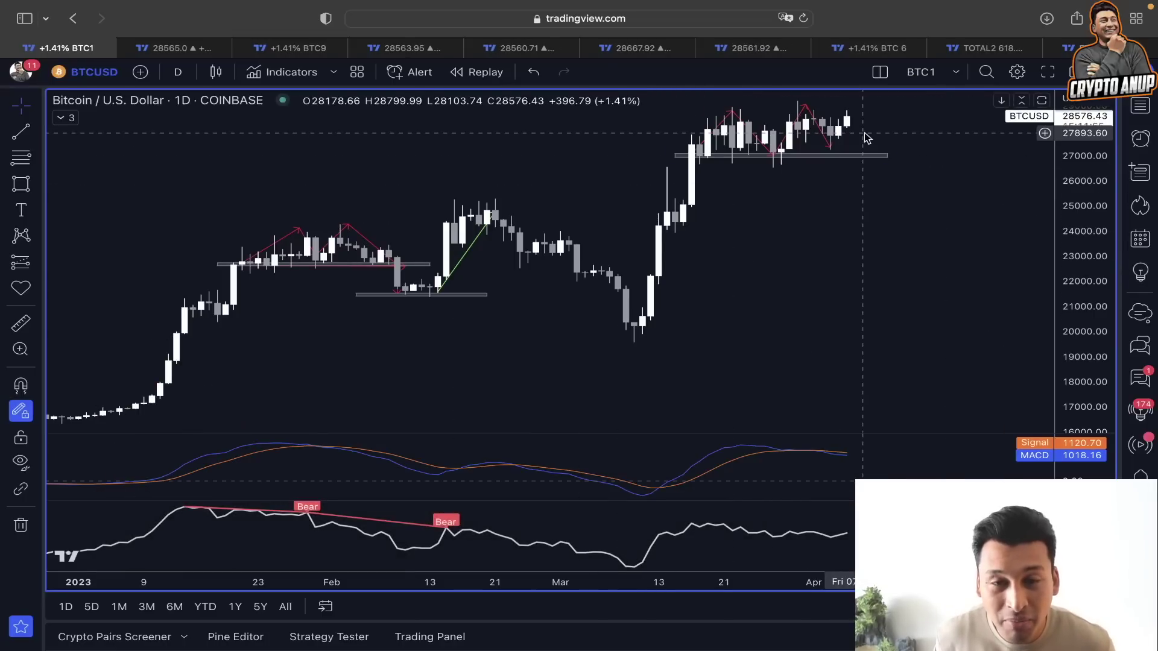
- Draw a red downward arrow on 3 April from the double-top neckline at about 26,995 to about 25,500
{"action": "left_click_drag", "start_coordinate": [1088, 317], "coordinate": [1095, 289]}
{"action": "right_click", "coordinate": [977, 310]}
{"action": "left_click_drag", "start_coordinate": [852, 238], "coordinate": [836, 280]}
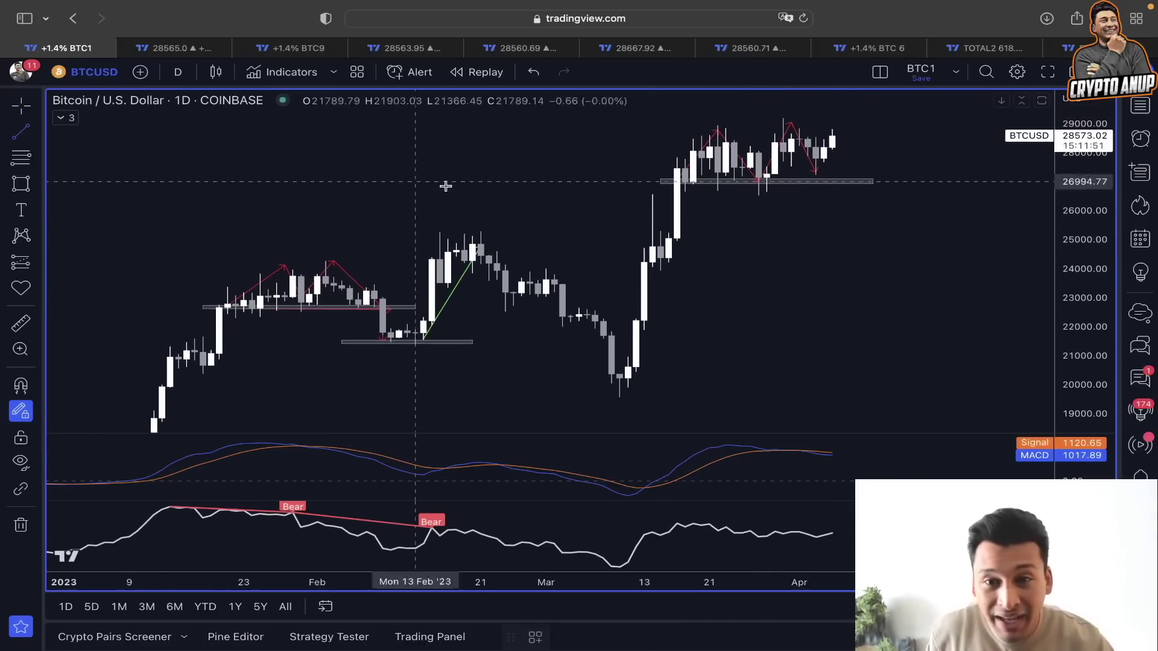
{"action": "left_click", "coordinate": [815, 182]}
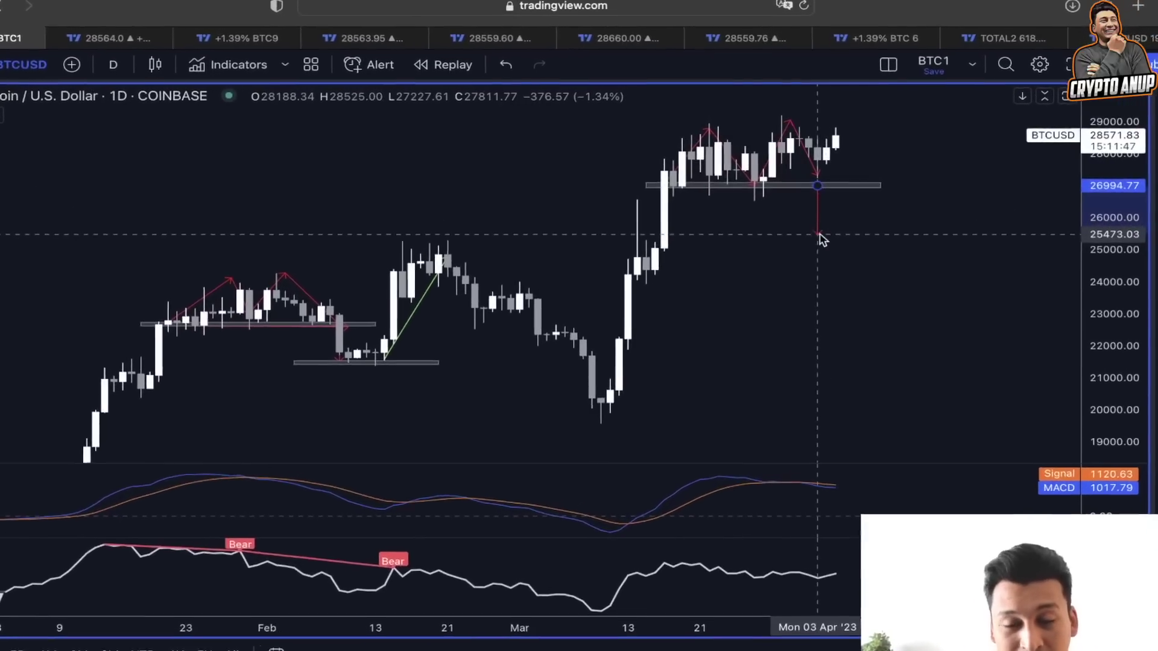
{"action": "left_click", "coordinate": [819, 241]}
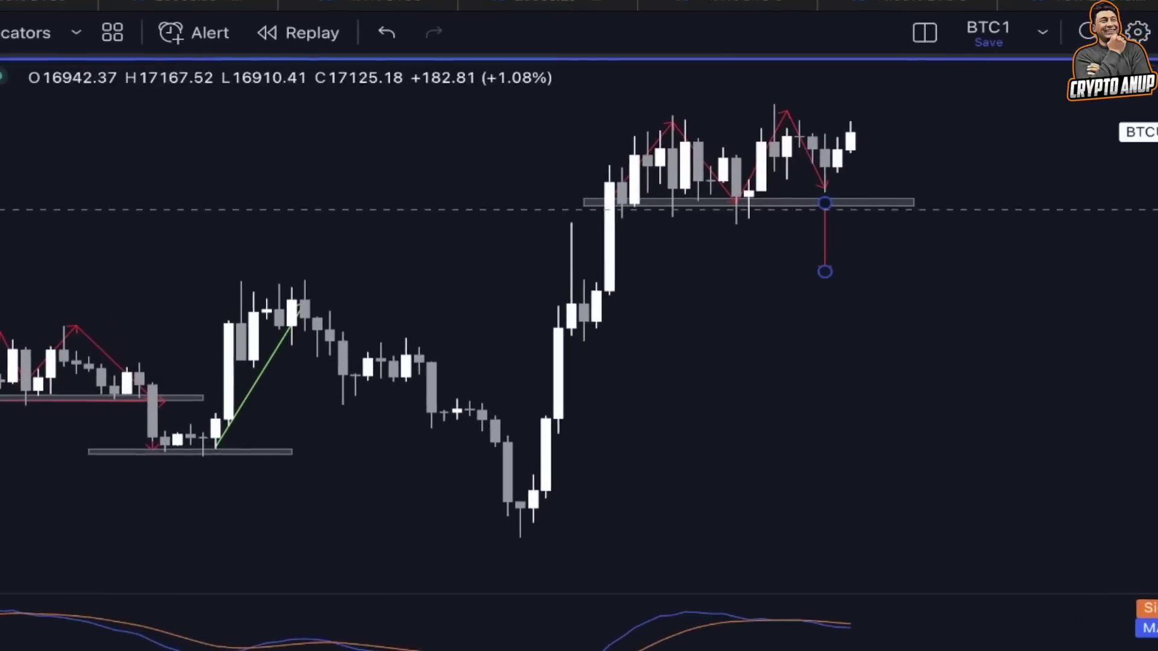
- Draw a yellow rectangle as a support target zone between about 25,573 and 25,149, starting on 9 March
{"action": "left_click", "coordinate": [477, 301]}
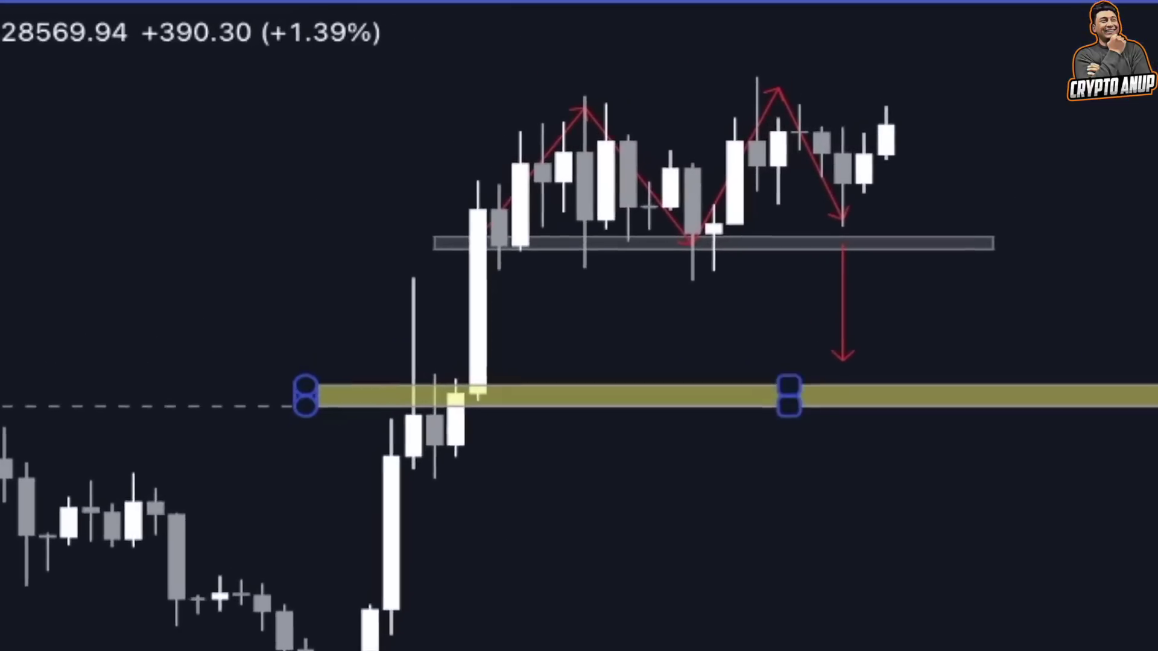
{"action": "left_click", "coordinate": [828, 279]}
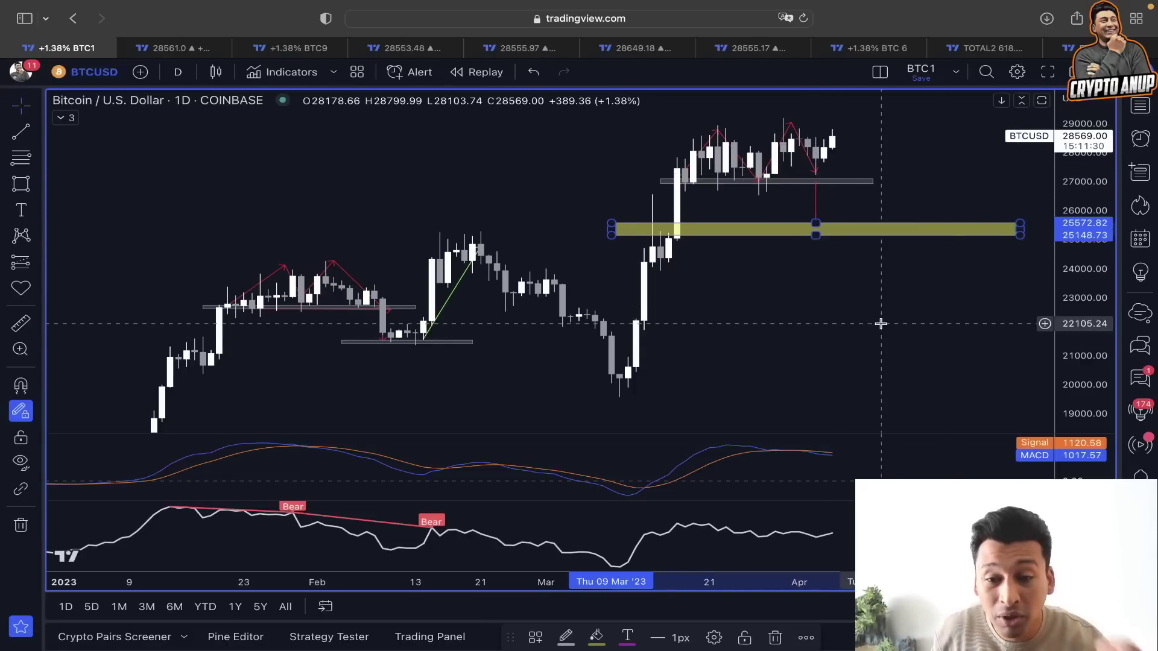
{"action": "key", "text": "Escape"}
- Draw a red arrow for the latest bounce, from about 27,244 up to about 28,791 on 6 April
{"action": "left_click_drag", "start_coordinate": [881, 323], "coordinate": [829, 319]}
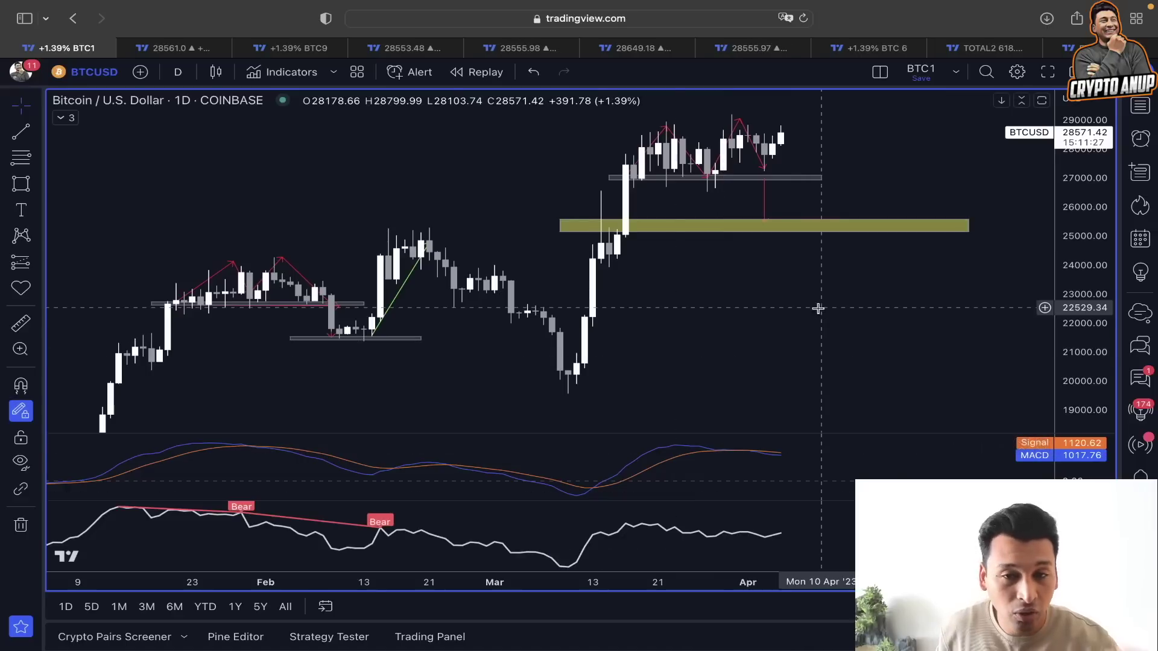
{"action": "scroll", "coordinate": [816, 308], "scroll_direction": "right", "scroll_amount": 3}
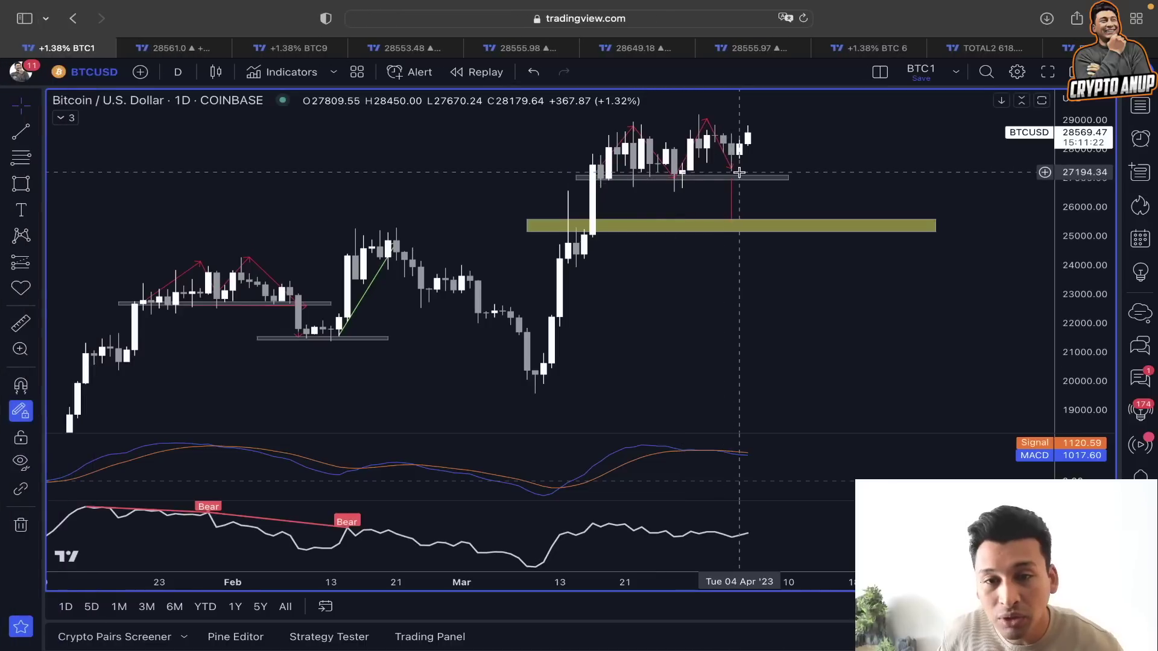
{"action": "left_click", "coordinate": [732, 168]}
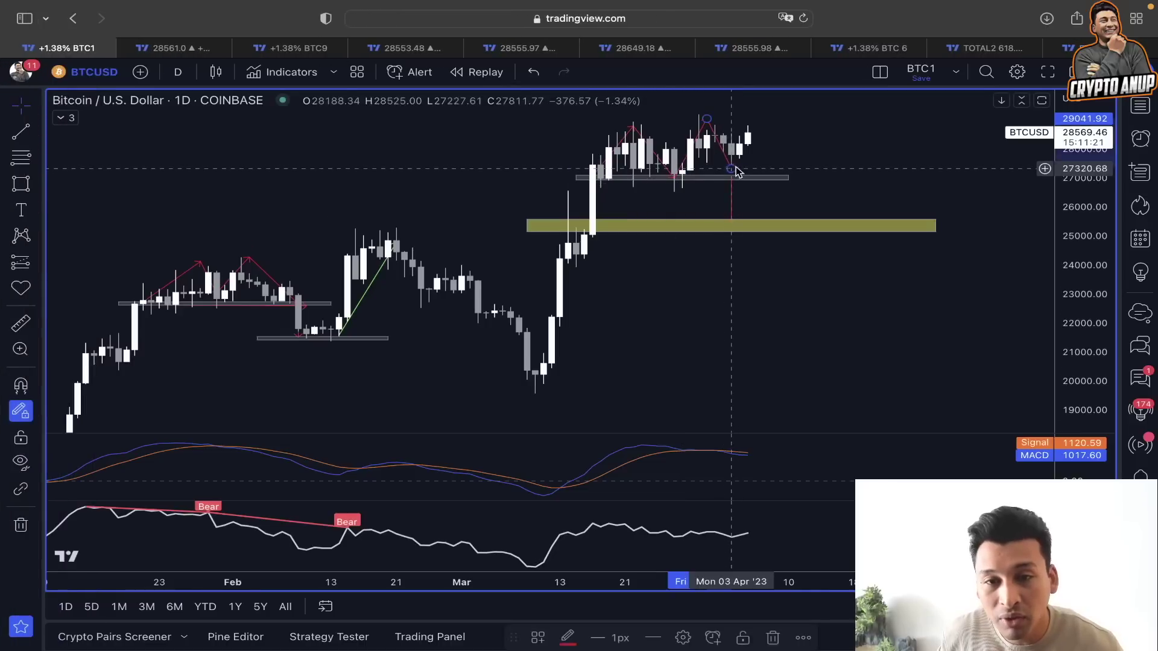
{"action": "left_click", "coordinate": [21, 132]}
{"action": "left_click", "coordinate": [734, 171]}
{"action": "left_click", "coordinate": [754, 126]}
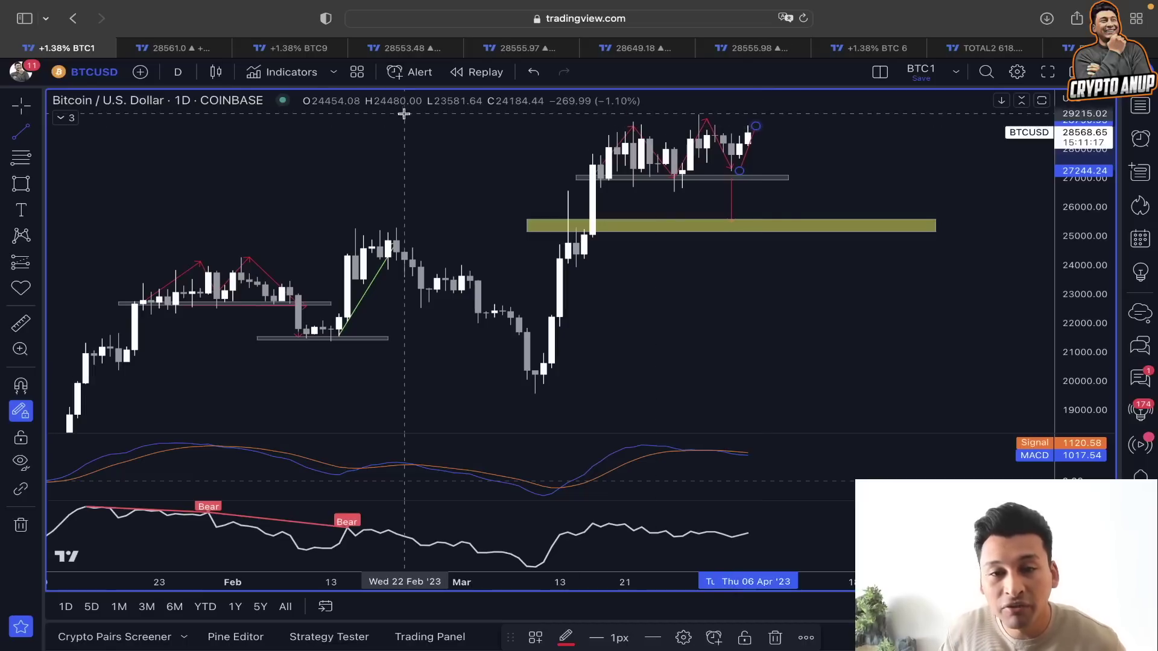
- Draw a thin yellow resistance rectangle between about 28,517 and 28,641, from 16 March to 15 April
{"action": "left_click", "coordinate": [21, 184]}
{"action": "left_click", "coordinate": [583, 134]}
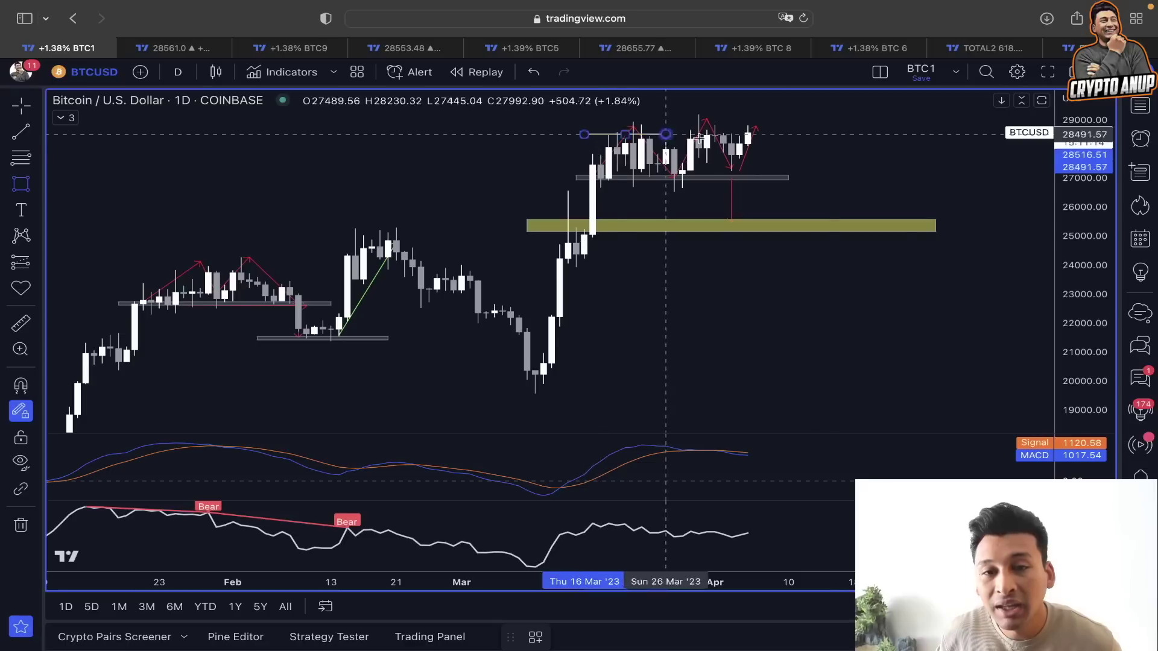
{"action": "left_click", "coordinate": [828, 131]}
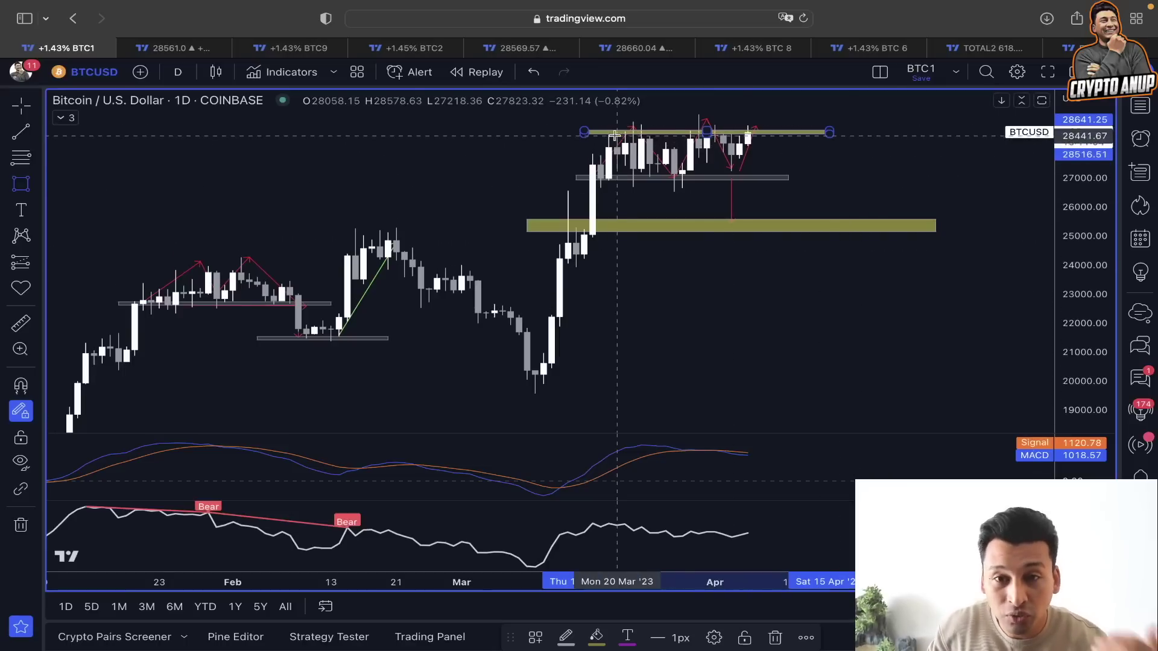
- Draw a red pullback arrow from about 28,716 down to the neckline at about 27,070, and delete it
{"action": "left_click", "coordinate": [23, 131]}
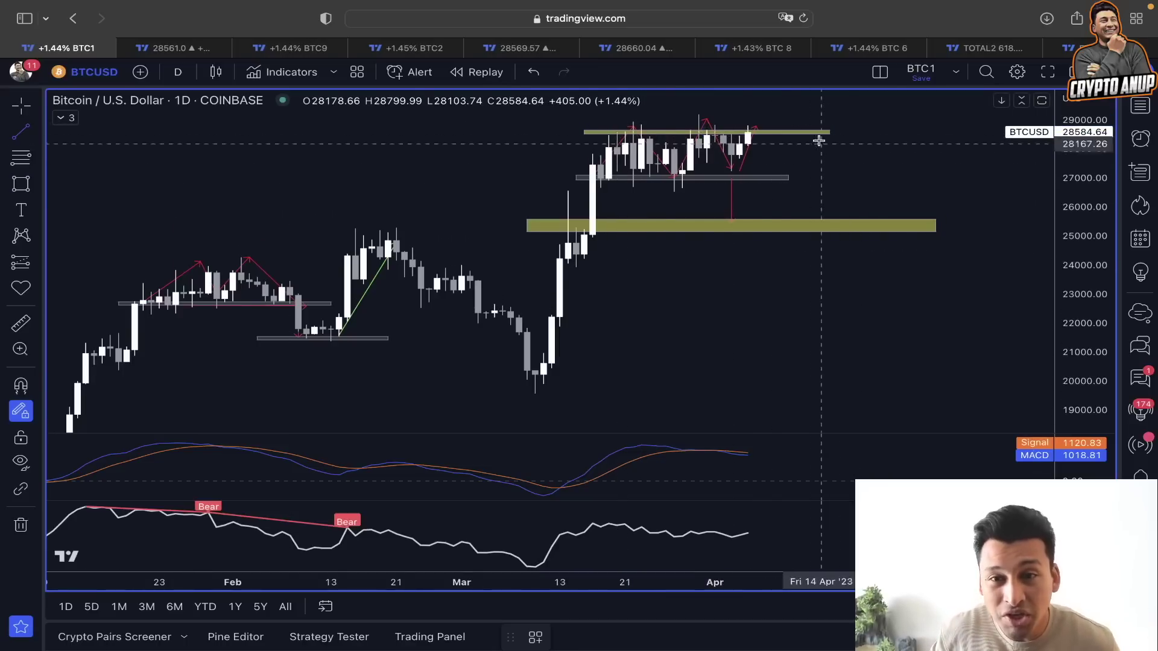
{"action": "left_click", "coordinate": [790, 175]}
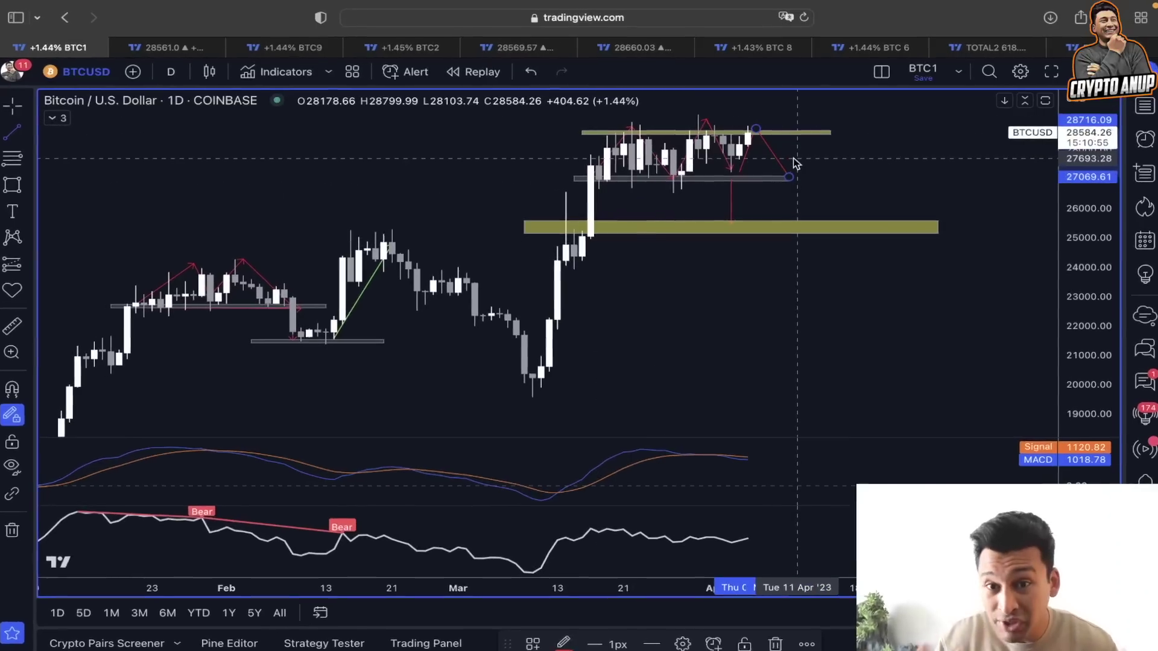
{"action": "key", "text": "BackSpace"}
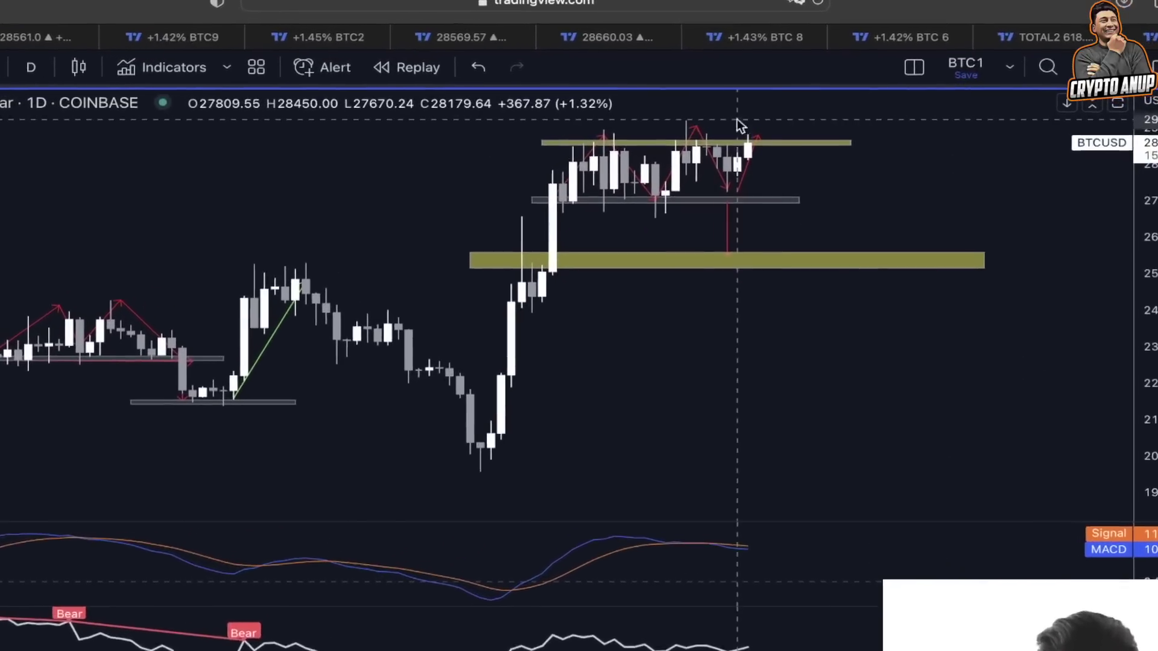
- Draw a red breakout zigzag of arrows above the resistance zone, with a retest and a final rise to about 29,800
{"action": "left_click", "coordinate": [774, 122]}
{"action": "left_click", "coordinate": [788, 153]}
{"action": "left_click", "coordinate": [861, 103]}
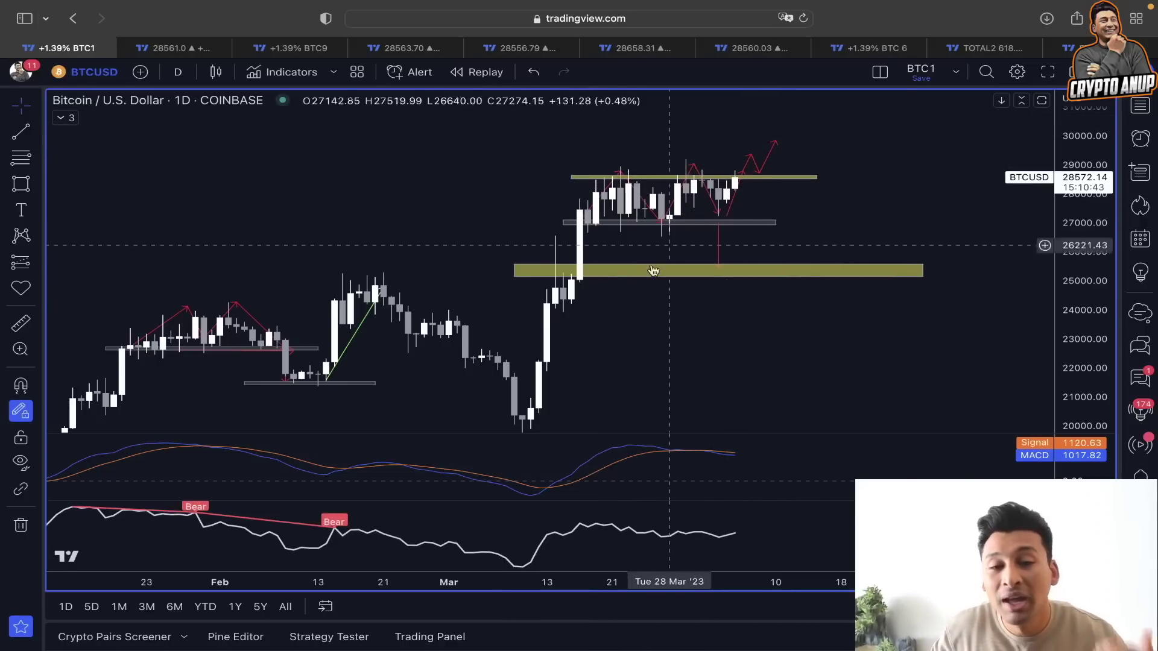
- Highlight the MACD crossover from 1 April and the lower oscillator from 17 March to 11 April with yellow rectangles
{"action": "left_click_drag", "start_coordinate": [815, 344], "coordinate": [757, 326]}
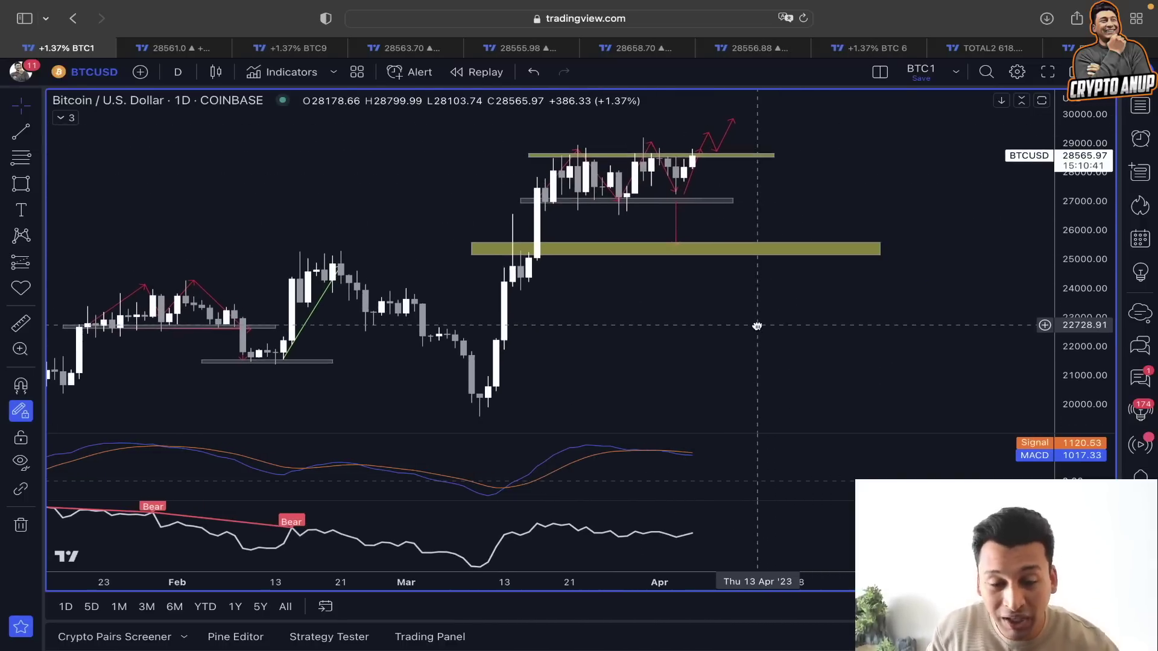
{"action": "left_click", "coordinate": [22, 188]}
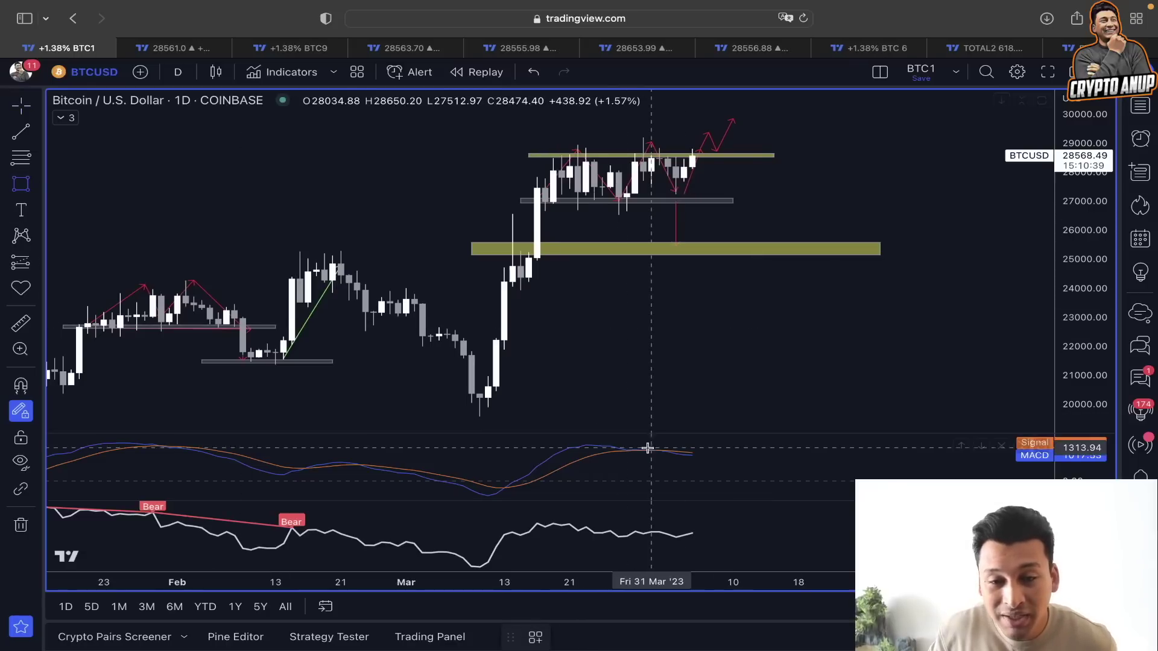
{"action": "left_click_drag", "start_coordinate": [659, 440], "coordinate": [716, 469]}
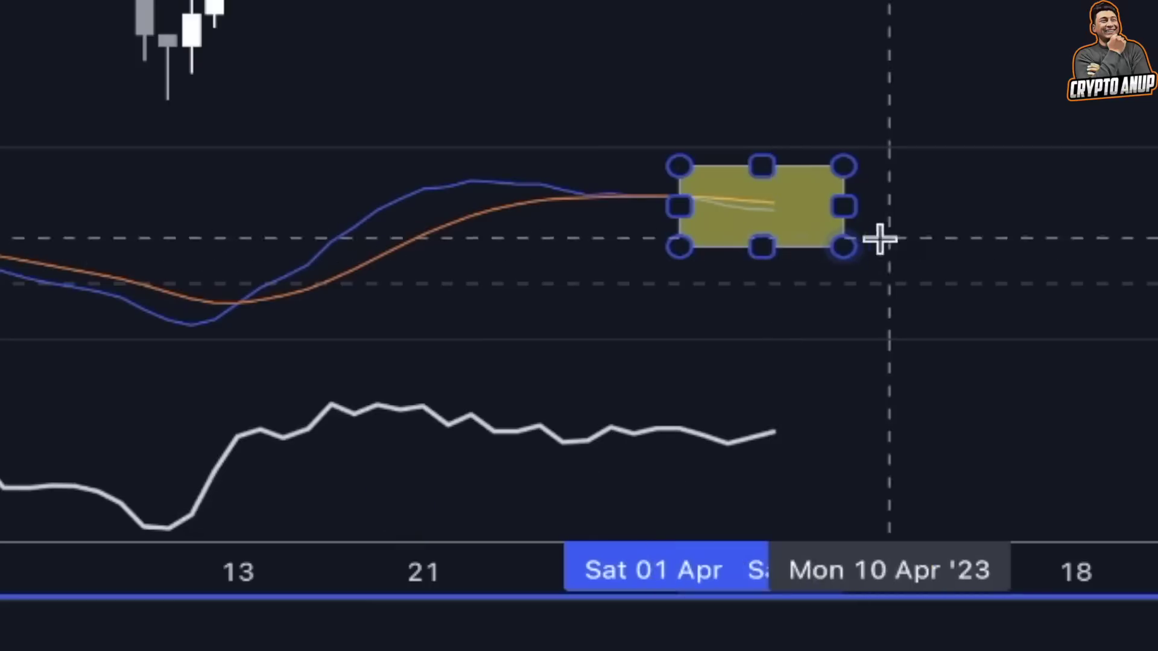
{"action": "mouse_move", "coordinate": [331, 378]}
{"action": "left_mouse_down"}
{"action": "mouse_move", "coordinate": [507, 431]}
{"action": "mouse_move", "coordinate": [914, 473]}
{"action": "left_mouse_up"}
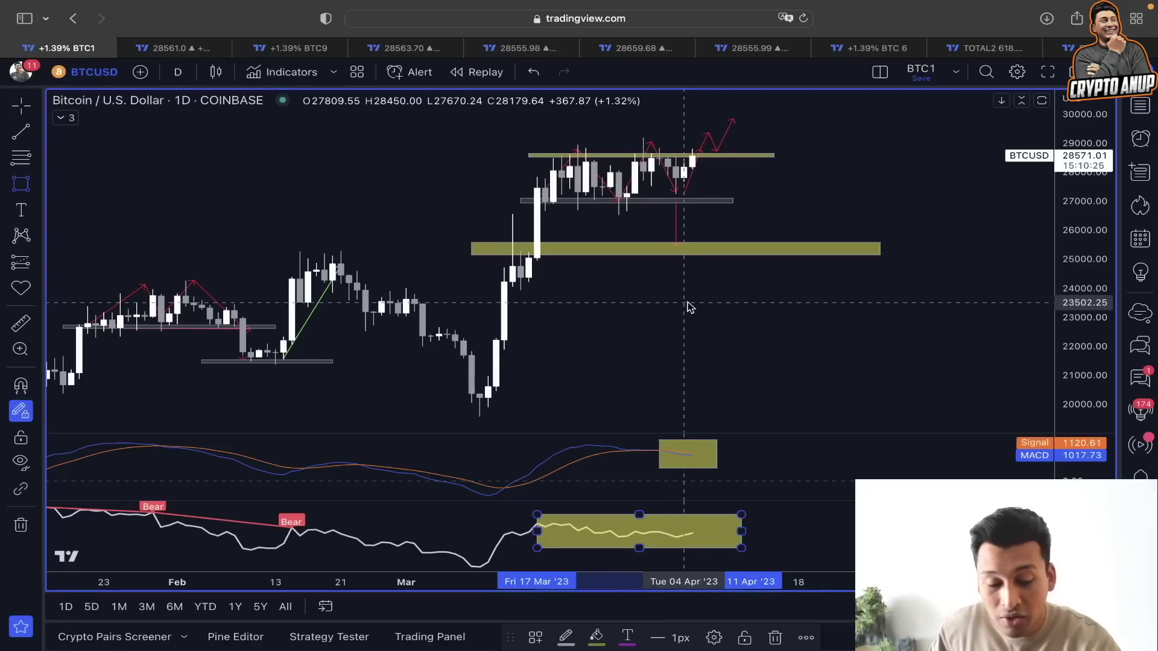
- Undo the indicator highlights, the projection arrows and the yellow support and resistance zones on the Bitcoin chart
{"action": "key", "text": "super+z"}
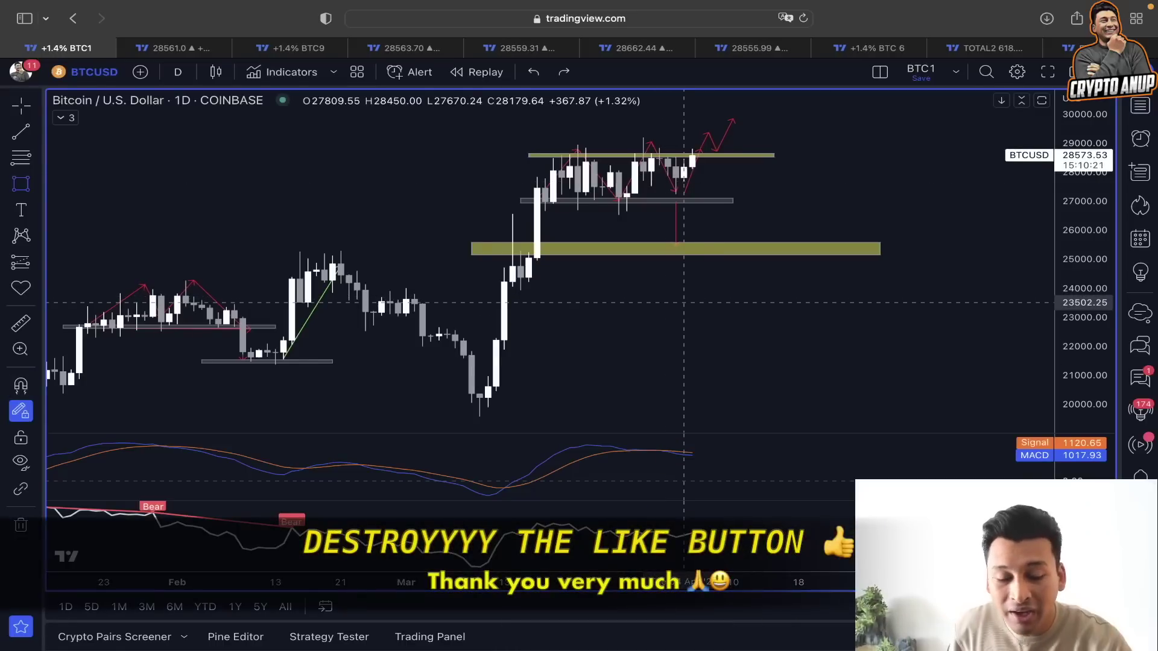
{"action": "left_click_drag", "start_coordinate": [643, 314], "coordinate": [686, 292]}
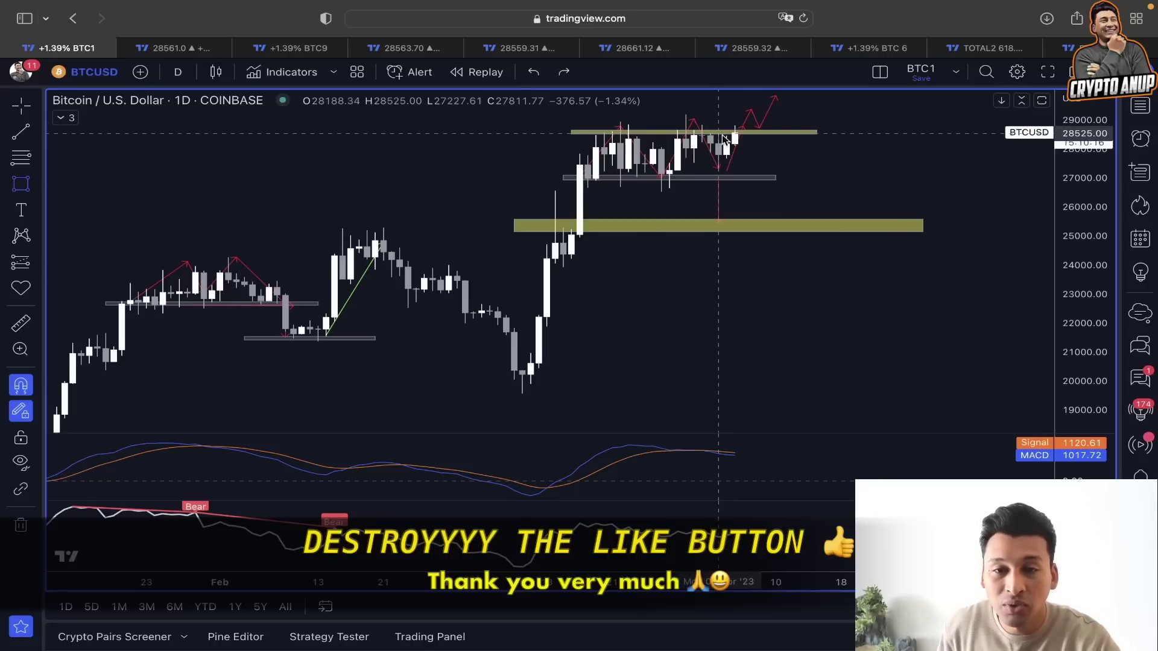
{"action": "key", "text": "super+z"}
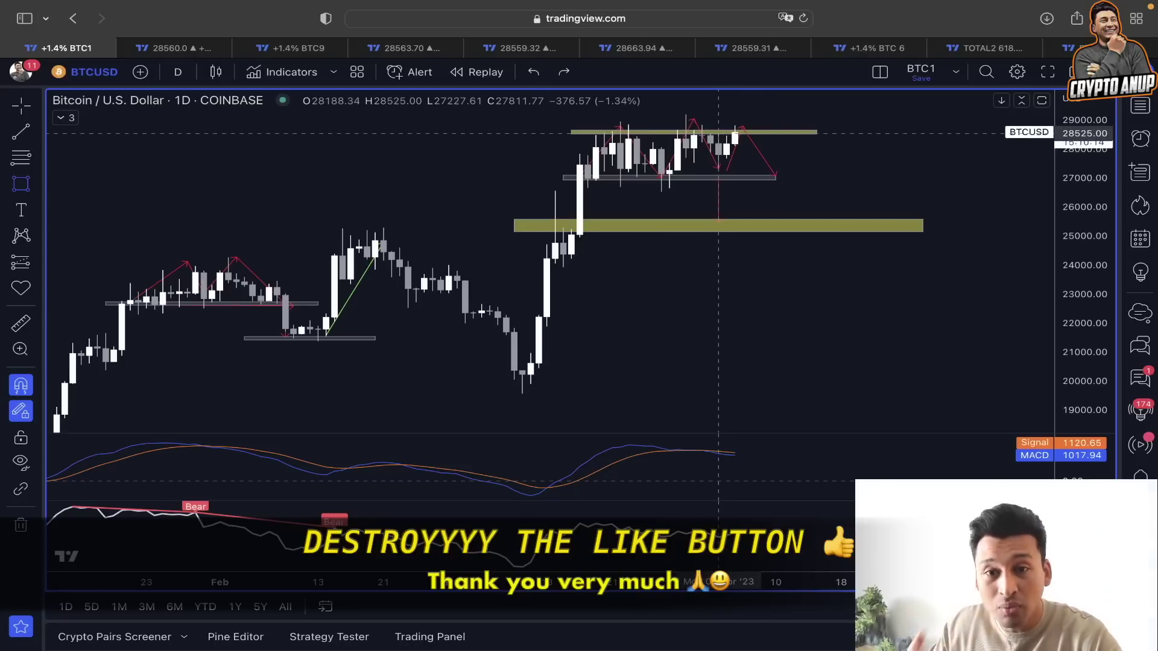
{"action": "key", "text": "super+z"}
{"action": "key", "text": "super+z"}
{"action": "key", "text": "super+z"}
{"action": "scroll", "coordinate": [718, 143], "scroll_direction": "left", "scroll_amount": 3}
{"action": "key", "text": "super+z"}
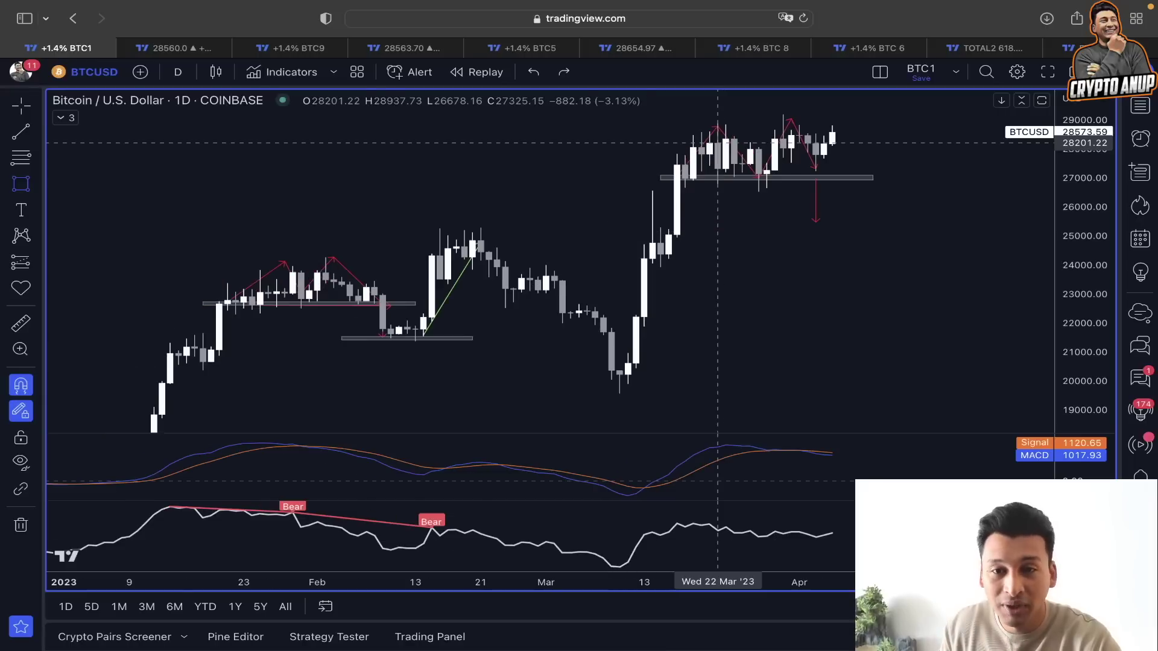
{"action": "key", "text": "super+z"}
{"action": "key", "text": "super+z"}
{"action": "key", "text": "super+z"}
{"action": "key", "text": "Escape"}
- Delete the two red arrows that meet at the second peak of the recent double top
{"action": "left_click_drag", "start_coordinate": [741, 238], "coordinate": [720, 289]}
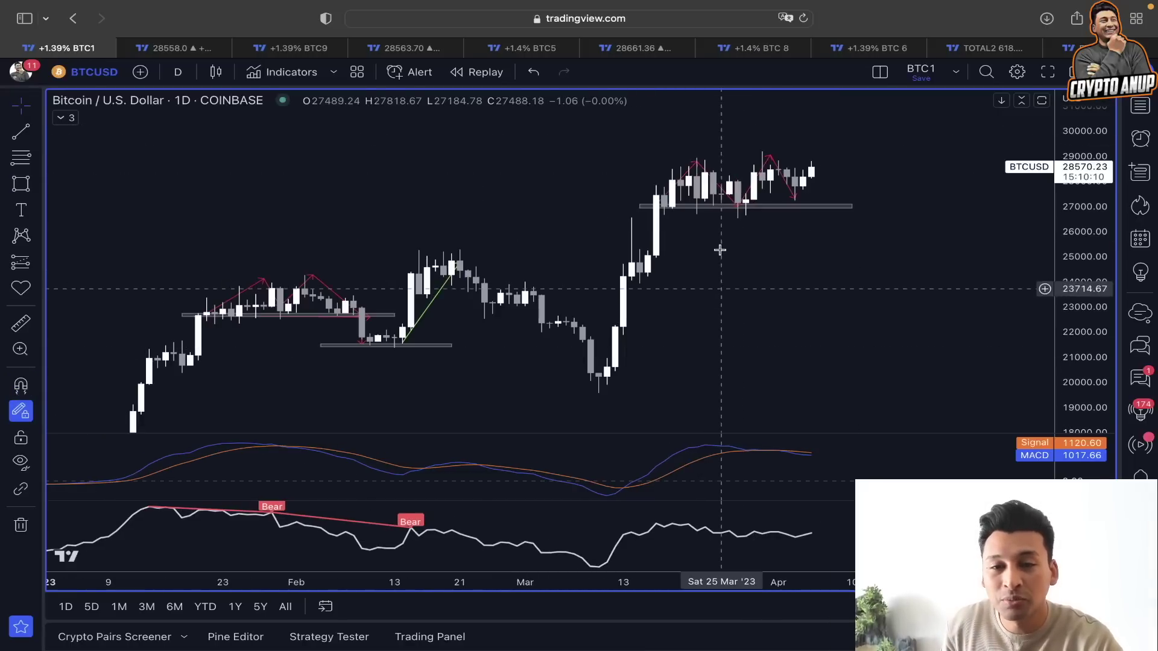
{"action": "left_click", "coordinate": [770, 155]}
{"action": "key", "text": "BackSpace"}
{"action": "left_click", "coordinate": [770, 155]}
{"action": "key", "text": "BackSpace"}
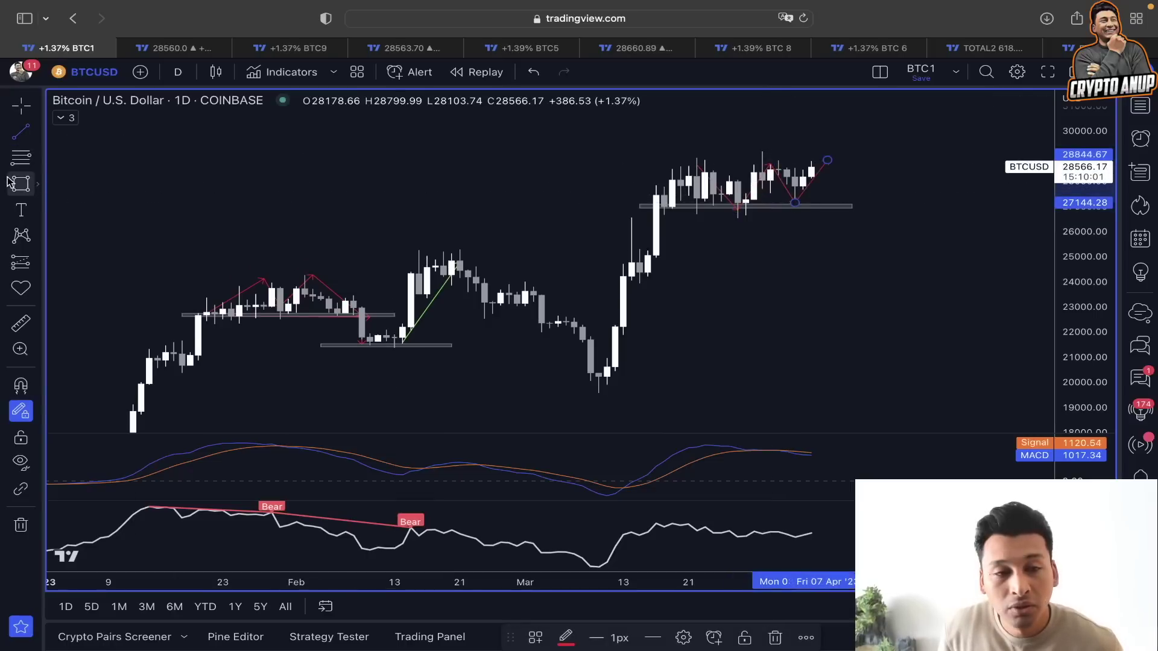
- Draw a thin yellow resistance rectangle between about 28,470 and 28,614, from 19 March to 10 April
{"action": "left_click", "coordinate": [21, 184]}
{"action": "left_click", "coordinate": [671, 169]}
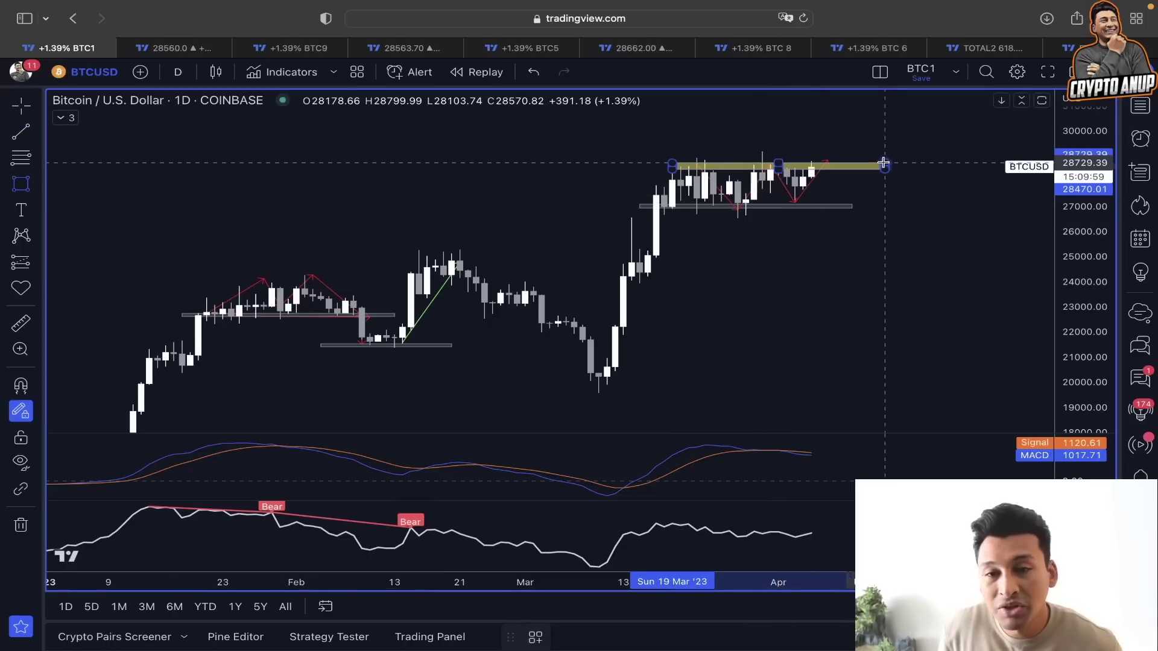
{"action": "left_click", "coordinate": [852, 167]}
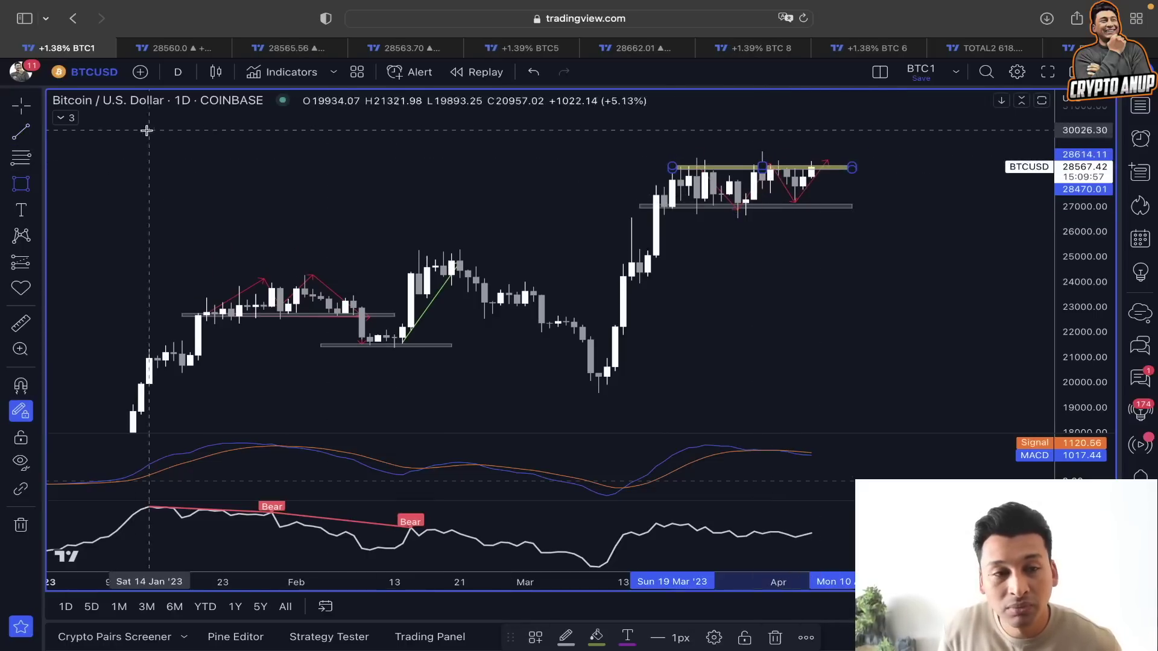
- Draw a vertical red line from the resistance zone to the neckline and move it above the resistance as an upside projection
{"action": "left_click", "coordinate": [21, 132]}
{"action": "left_click", "coordinate": [770, 168]}
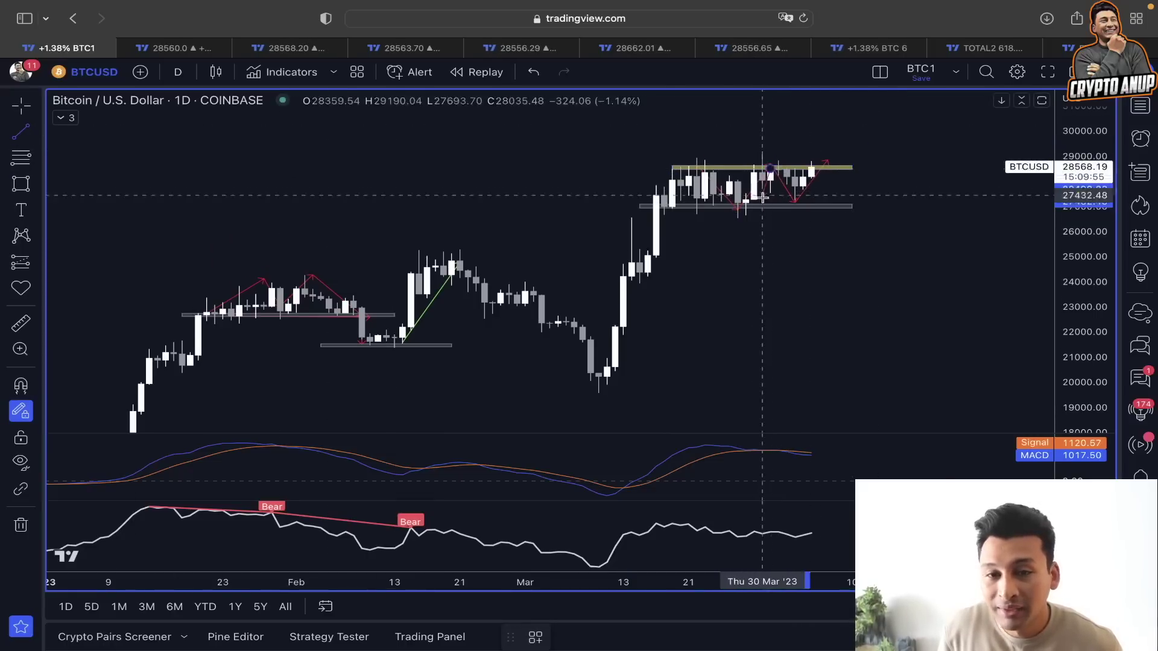
{"action": "left_click", "coordinate": [769, 206]}
{"action": "mouse_move", "coordinate": [769, 200]}
{"action": "left_mouse_down"}
{"action": "mouse_move", "coordinate": [828, 138]}
{"action": "mouse_move", "coordinate": [817, 146]}
{"action": "left_mouse_up"}
{"action": "left_click_drag", "start_coordinate": [898, 111], "coordinate": [894, 130]}
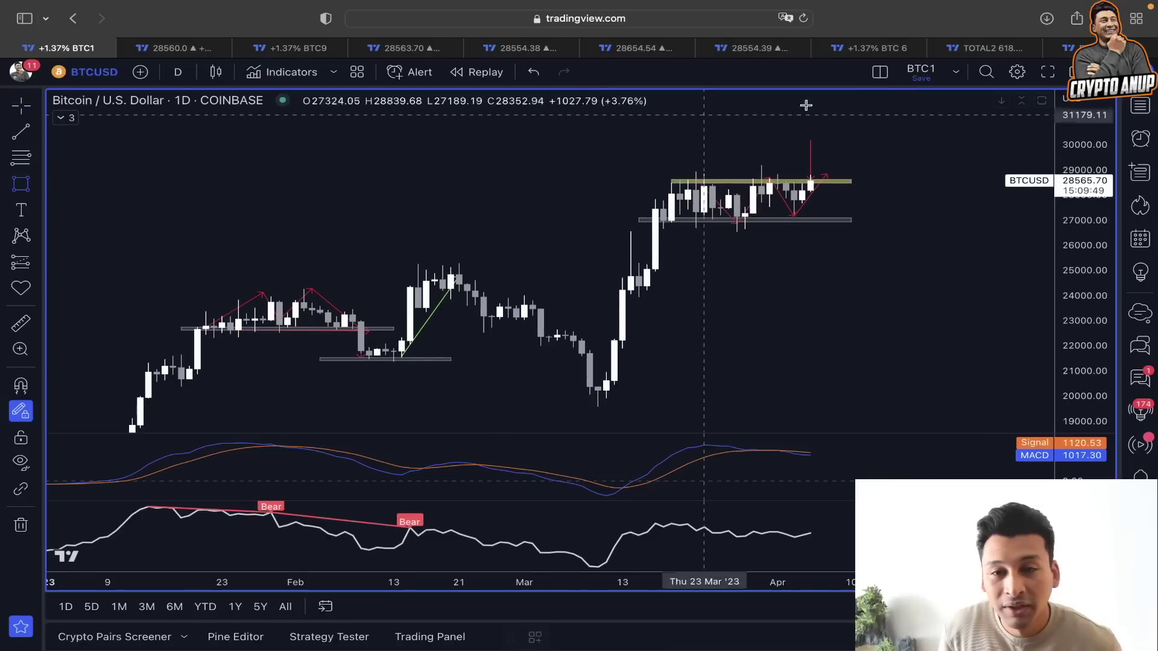
- Draw a yellow target rectangle at the projection's upper end, between about 30,199 and 30,315, starting on 19 March
{"action": "left_click", "coordinate": [671, 137]}
{"action": "left_click", "coordinate": [1015, 139]}
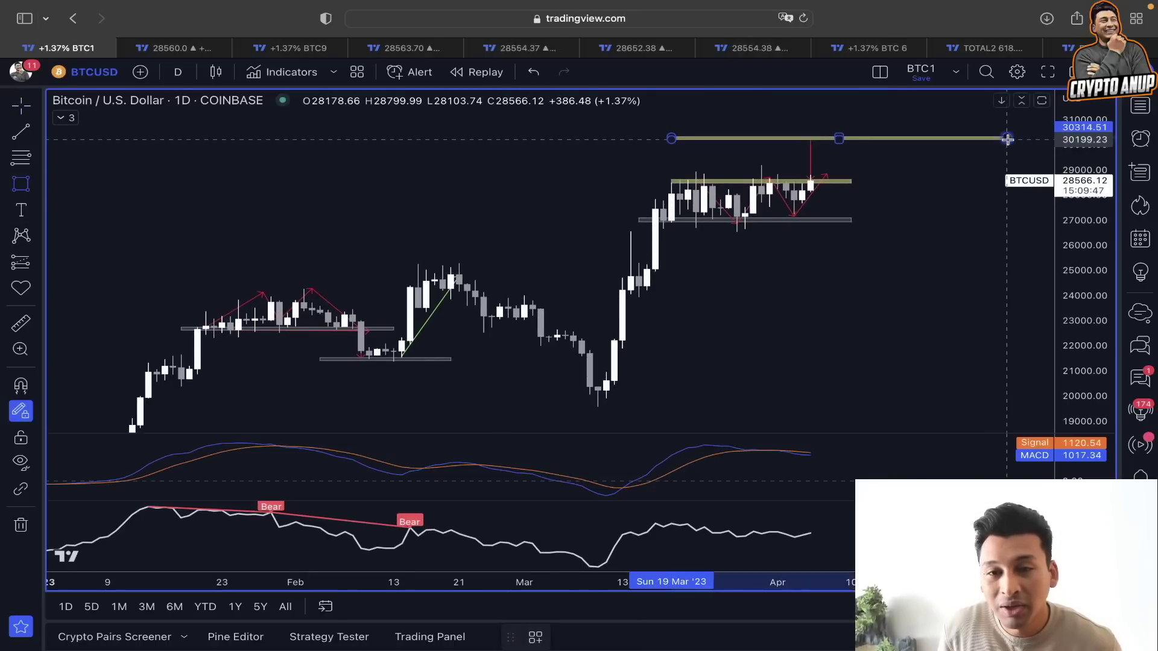
{"action": "left_click", "coordinate": [1005, 140]}
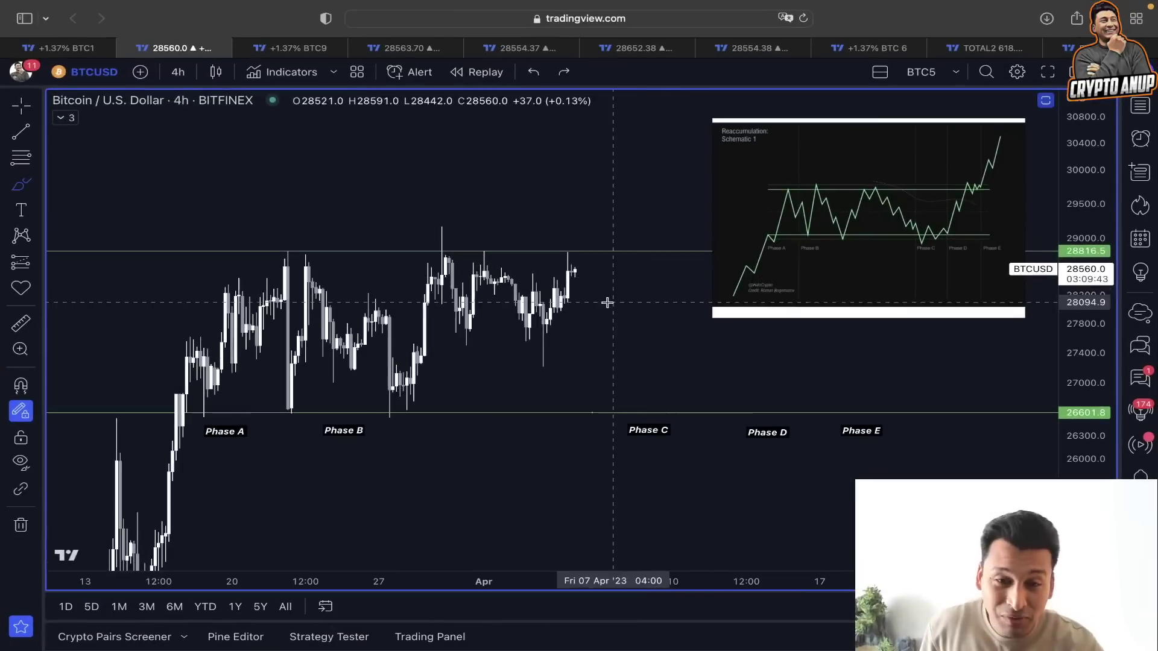
- Move the reaccumulation schematic image slightly up, and circle Phase B and Phase C in yellow brush on both the chart and the schematic
{"action": "left_click_drag", "start_coordinate": [874, 181], "coordinate": [871, 166]}
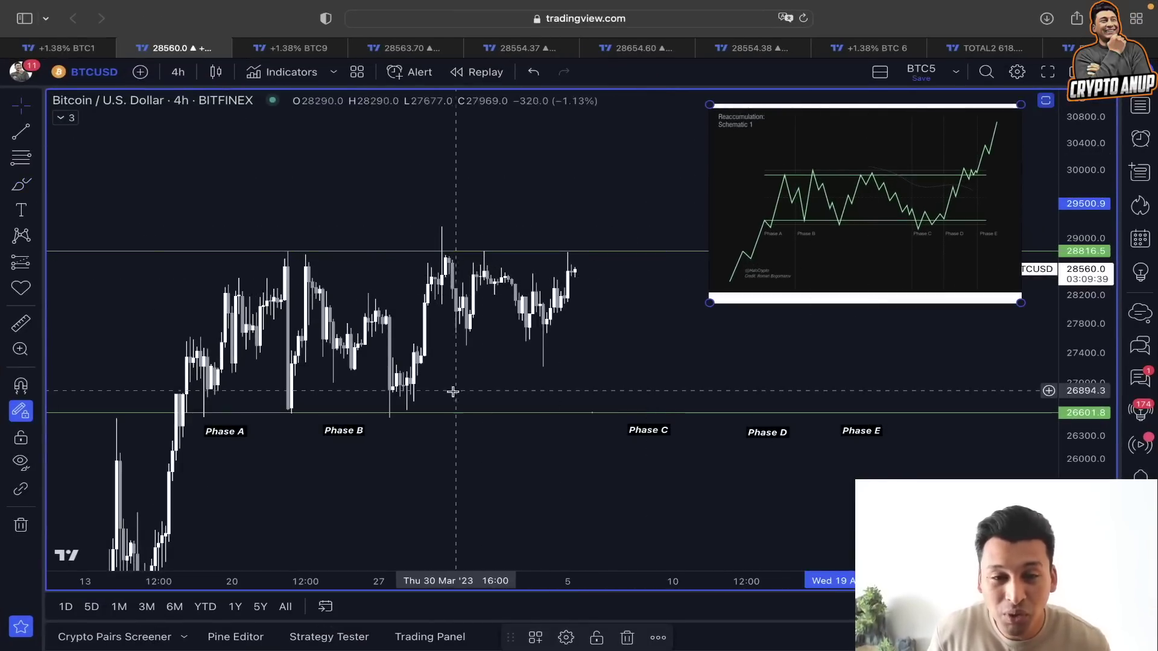
{"action": "left_click", "coordinate": [28, 183]}
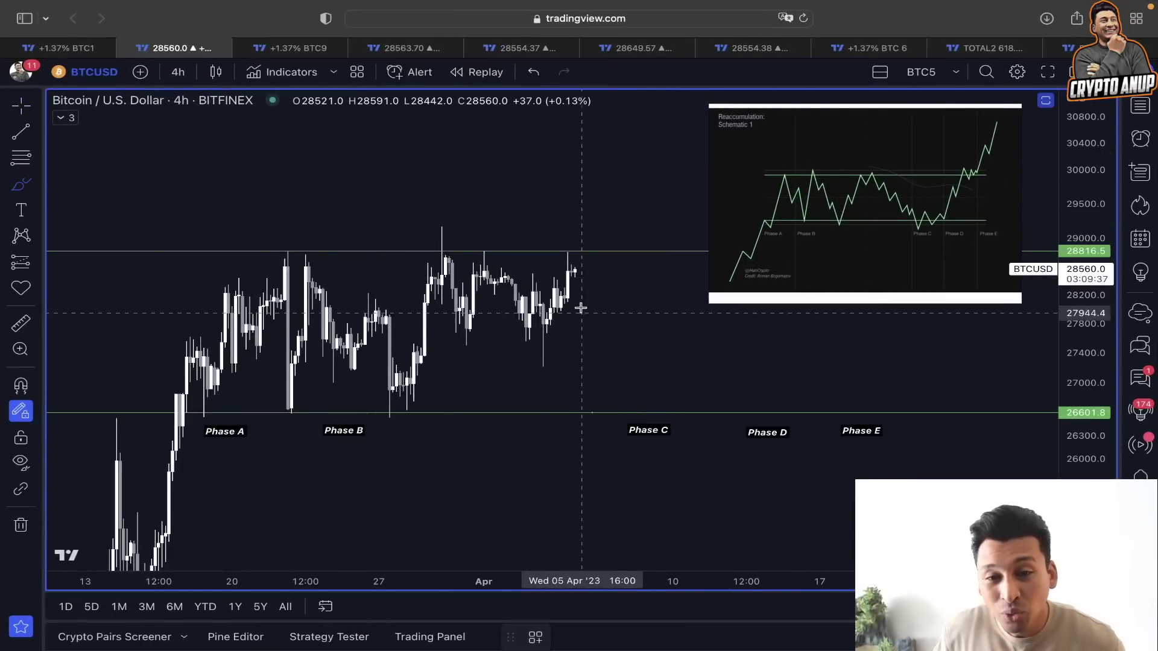
{"action": "mouse_move", "coordinate": [361, 416]}
{"action": "left_mouse_down"}
{"action": "mouse_move", "coordinate": [316, 446]}
{"action": "mouse_move", "coordinate": [350, 412]}
{"action": "left_mouse_up"}
{"action": "mouse_move", "coordinate": [705, 416]}
{"action": "left_mouse_down"}
{"action": "mouse_move", "coordinate": [647, 409]}
{"action": "mouse_move", "coordinate": [621, 466]}
{"action": "mouse_move", "coordinate": [698, 415]}
{"action": "left_mouse_up"}
{"action": "left_click_drag", "start_coordinate": [829, 227], "coordinate": [826, 226]}
{"action": "left_click_drag", "start_coordinate": [934, 224], "coordinate": [931, 240]}
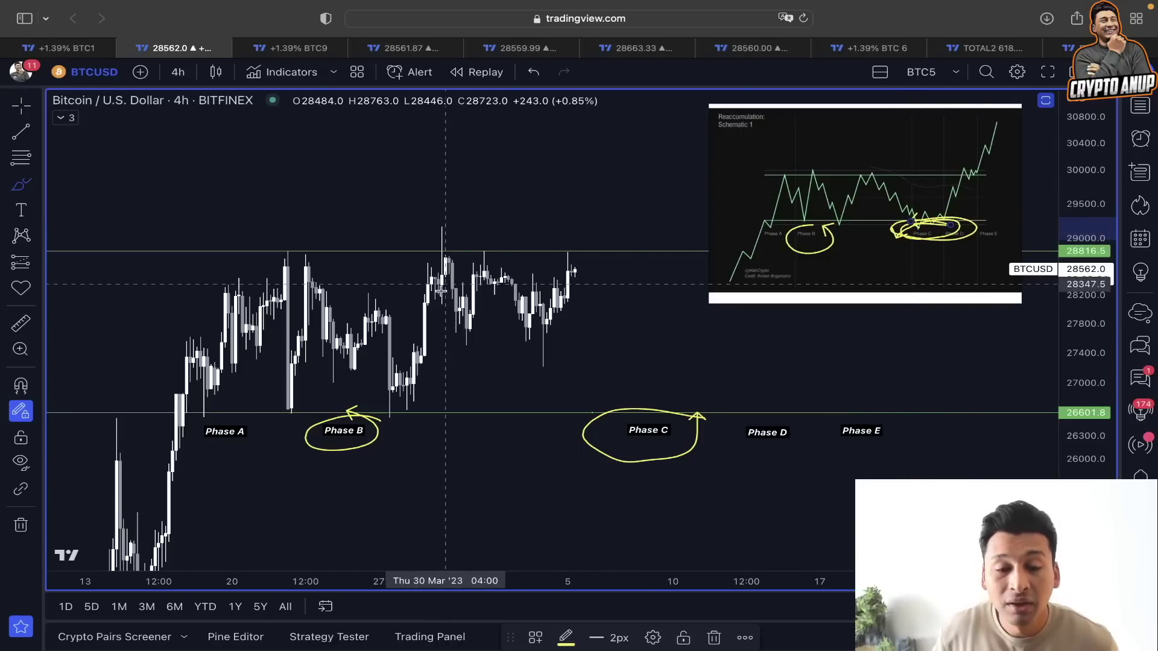
- Sketch a yellow freehand price path from the latest candle down to the lower line at Phase C and up to about 30,681
{"action": "left_click_drag", "start_coordinate": [583, 273], "coordinate": [676, 366]}
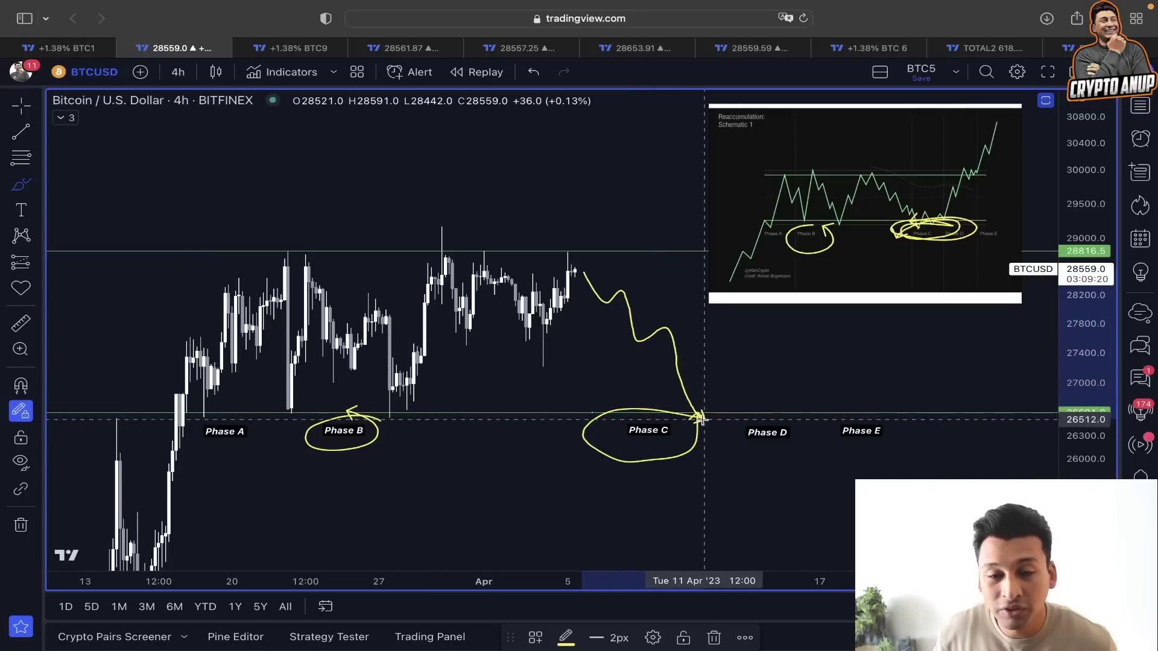
{"action": "left_click_drag", "start_coordinate": [730, 426], "coordinate": [795, 416]}
{"action": "mouse_move", "coordinate": [847, 342]}
{"action": "left_mouse_down"}
{"action": "mouse_move", "coordinate": [917, 217]}
{"action": "mouse_move", "coordinate": [1027, 126]}
{"action": "left_mouse_up"}
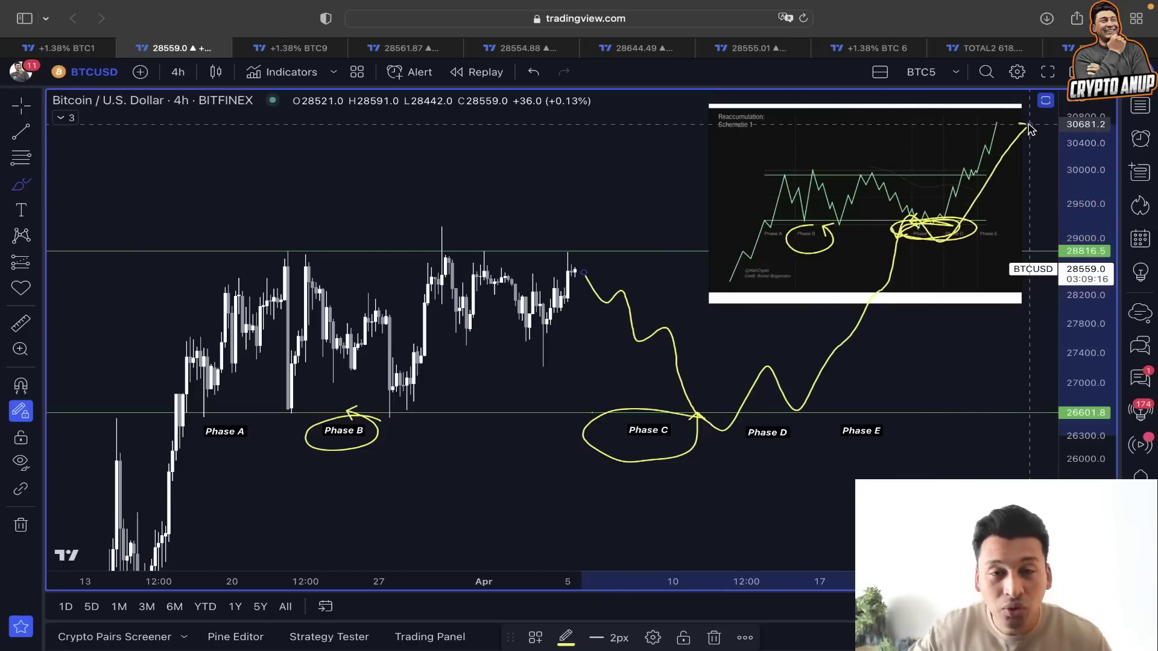
- Undo all the yellow freehand circles and the projected price path
{"action": "key", "text": "ctrl+z"}
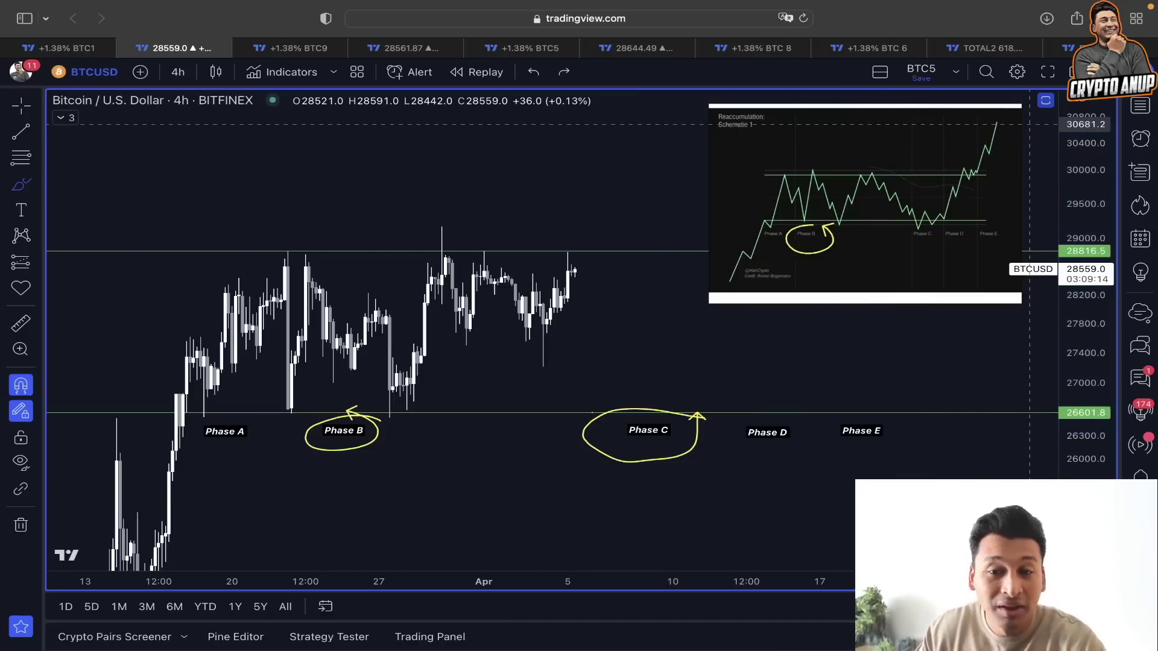
{"action": "key", "text": "ctrl+z"}
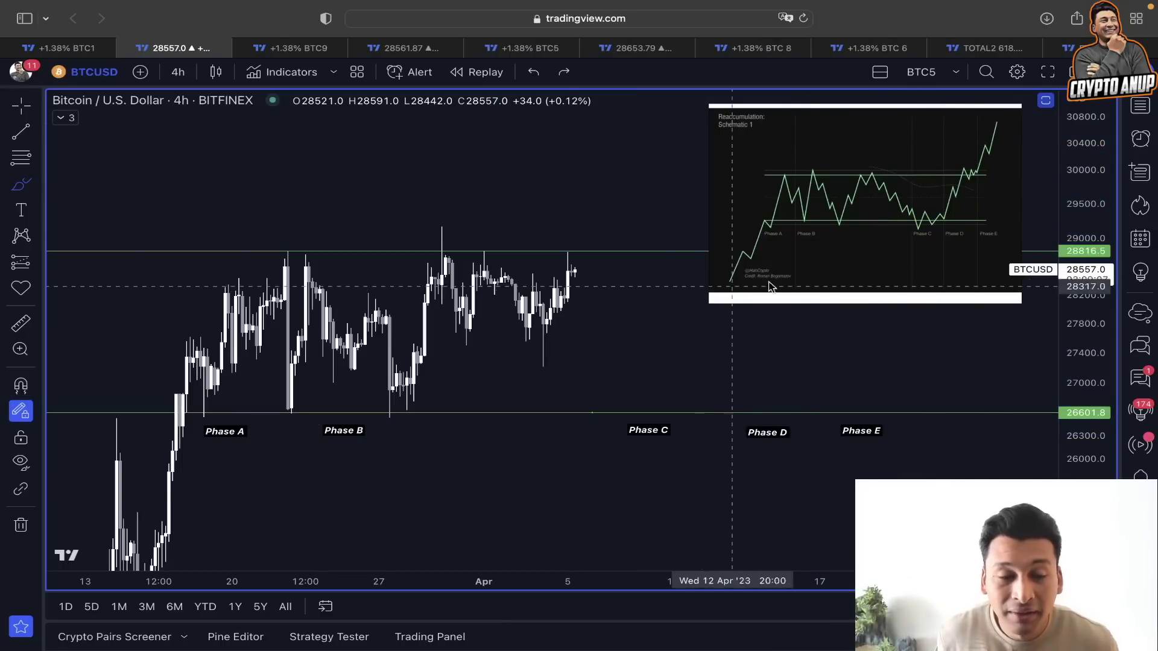
- Draw a thin yellow resistance rectangle between about 28,756 and 28,849 across the range highs, ending on 11 April
{"action": "left_click", "coordinate": [38, 189]}
{"action": "left_click", "coordinate": [78, 242]}
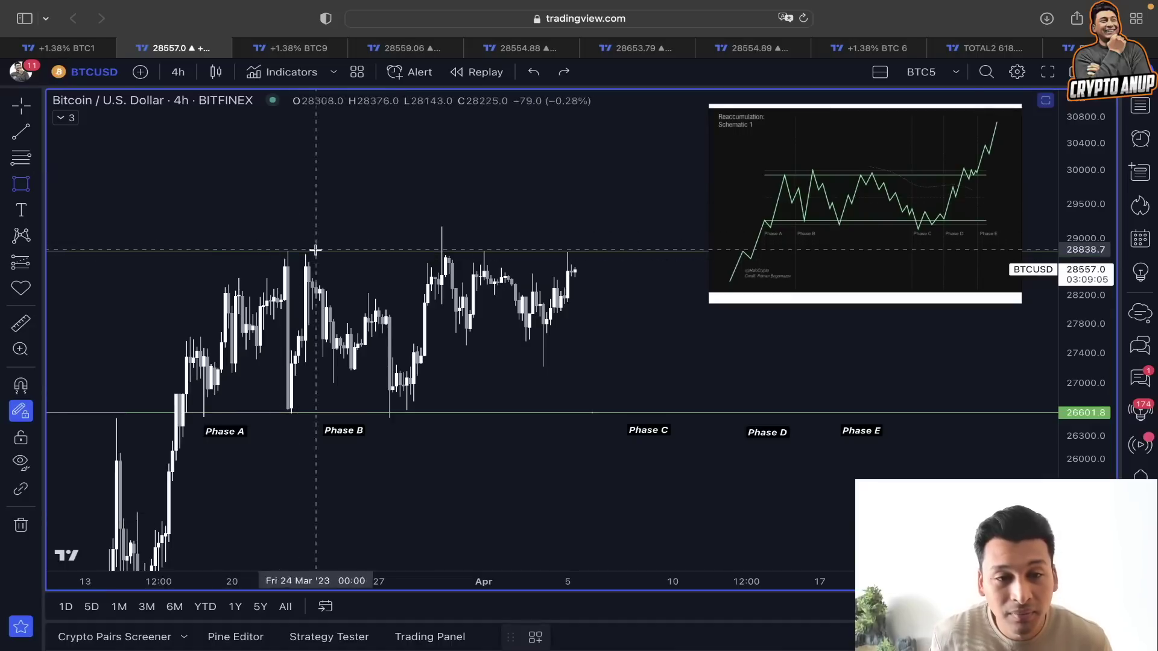
{"action": "left_click_drag", "start_coordinate": [187, 251], "coordinate": [693, 254]}
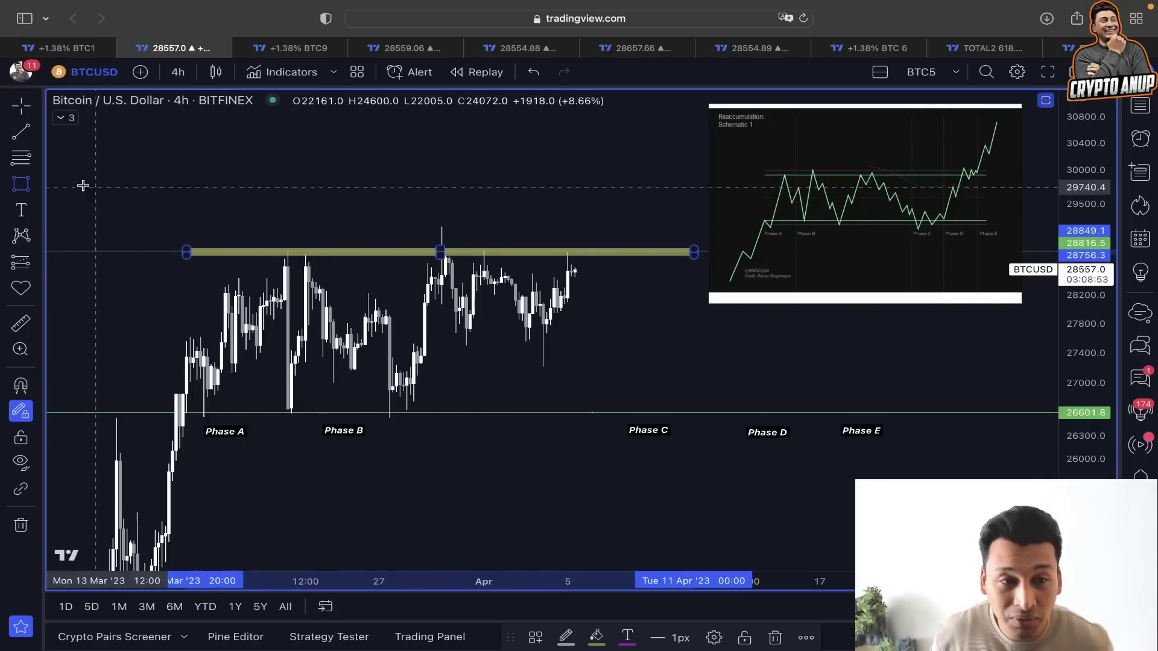
- Draw a connected red arrow path from the latest candle above the resistance, back to a retest at about 28,828, and up past 30,169
{"action": "left_click", "coordinate": [21, 133]}
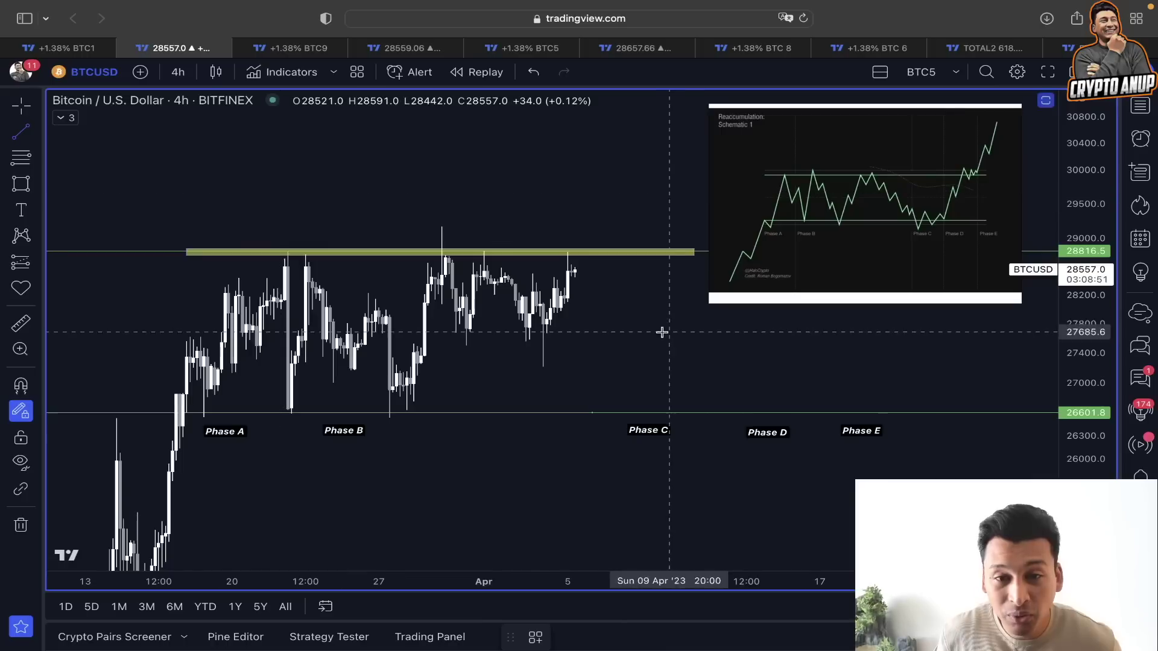
{"action": "left_click", "coordinate": [576, 273]}
{"action": "left_click", "coordinate": [606, 224]}
{"action": "left_click", "coordinate": [637, 249]}
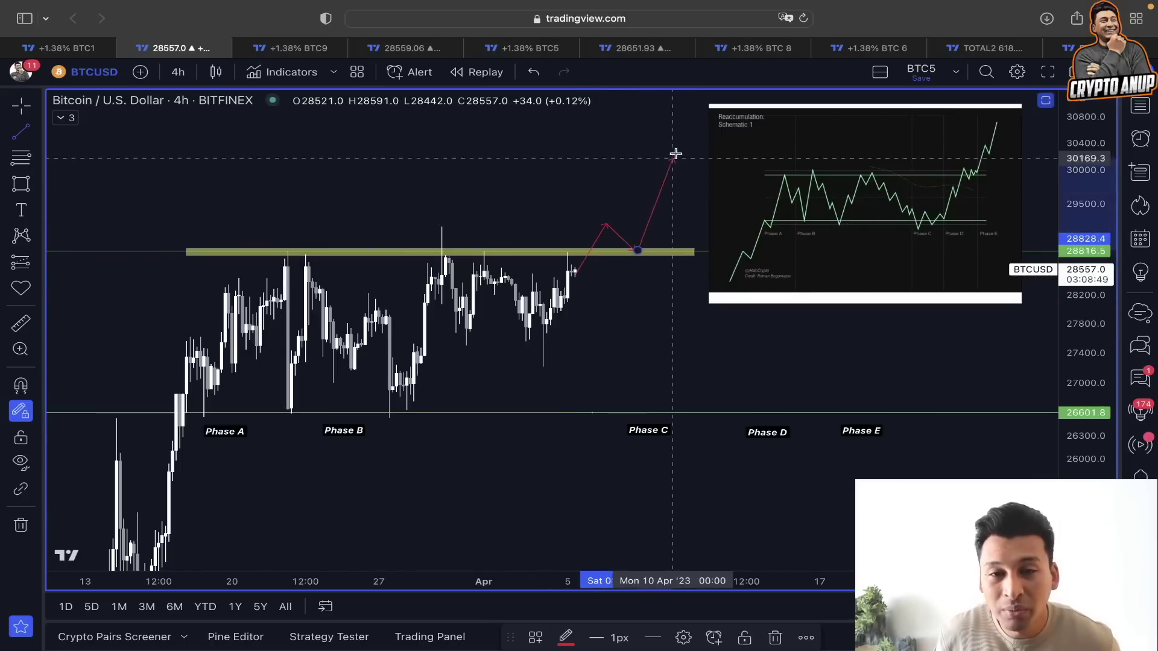
{"action": "double_click", "coordinate": [687, 114]}
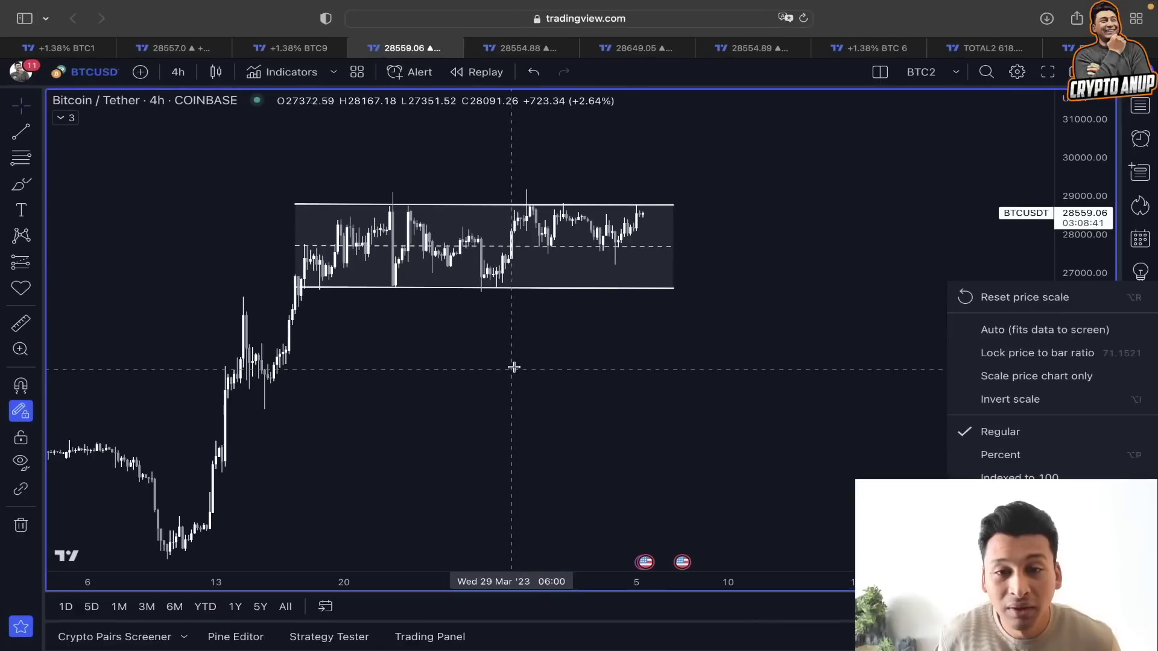
- Trace the price swings inside the white channel with a freehand brush stroke and delete the tracing
{"action": "left_click", "coordinate": [512, 365]}
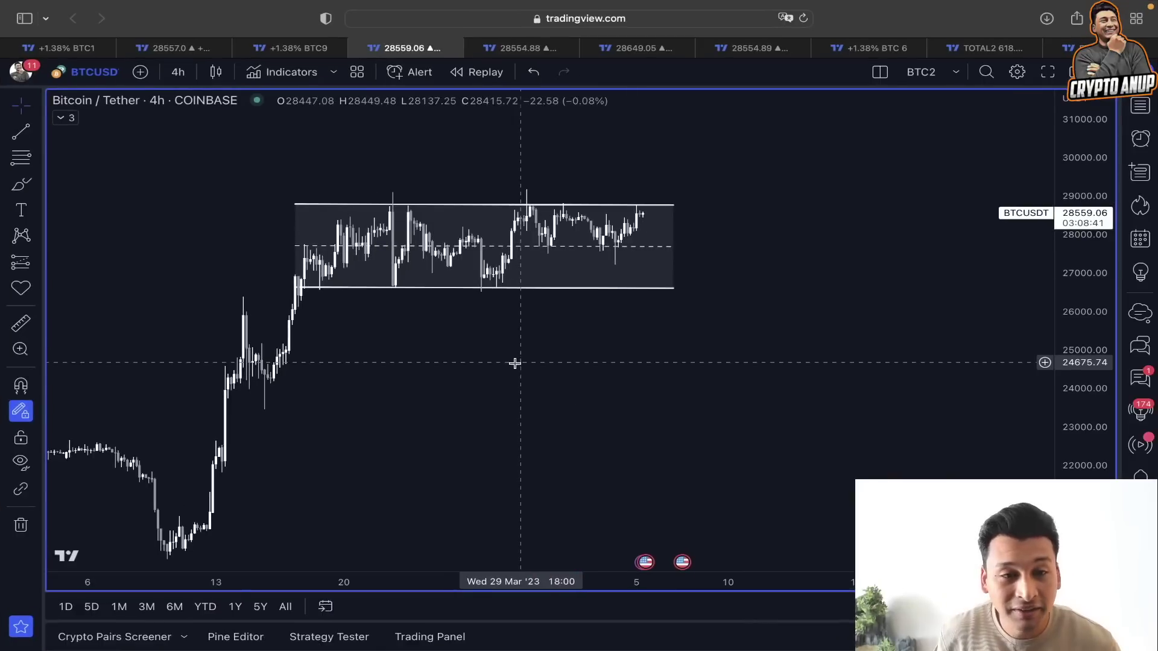
{"action": "left_click", "coordinate": [20, 184]}
{"action": "mouse_move", "coordinate": [298, 279]}
{"action": "left_mouse_down"}
{"action": "mouse_move", "coordinate": [491, 180]}
{"action": "mouse_move", "coordinate": [669, 288]}
{"action": "mouse_move", "coordinate": [678, 306]}
{"action": "left_mouse_up"}
{"action": "key", "text": "Delete"}
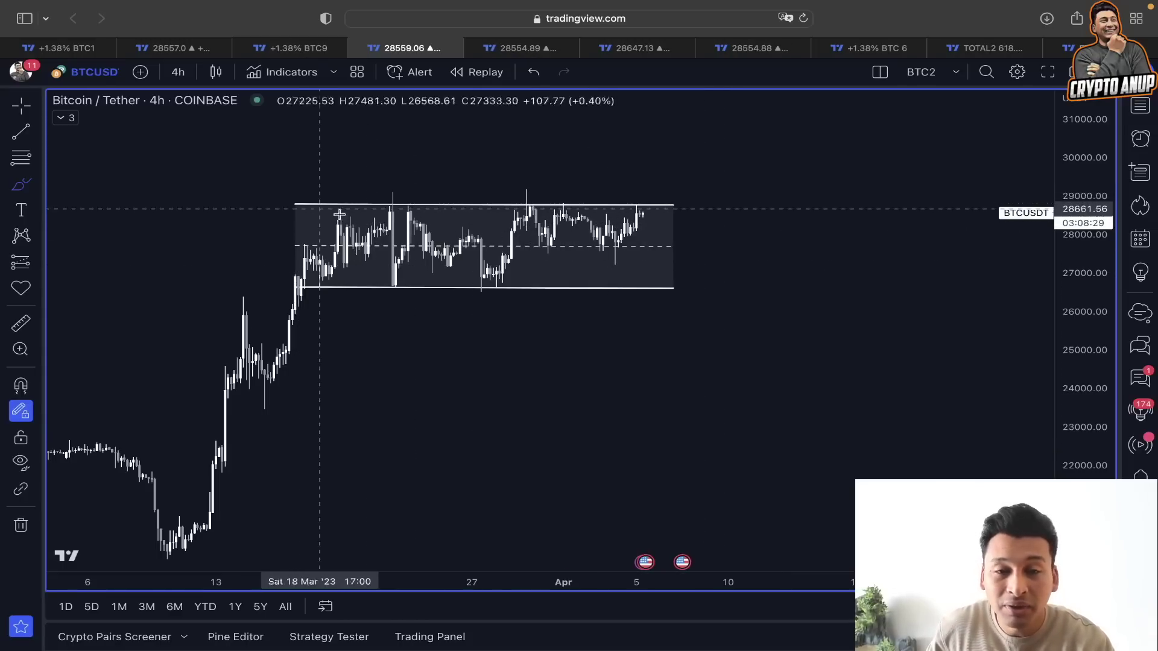
- Draw a red arrow along the rally from 12 March up to about 28,642, and place a copy starting from the channel's lower boundary
{"action": "left_click", "coordinate": [20, 133]}
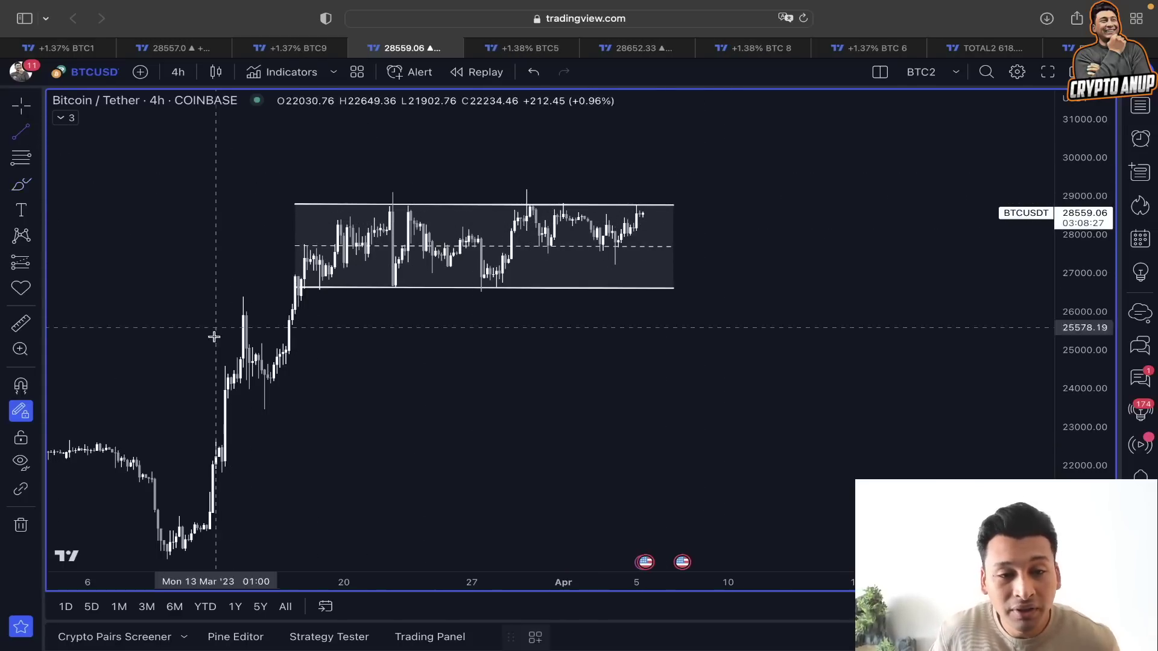
{"action": "left_click", "coordinate": [201, 552]}
{"action": "left_click", "coordinate": [350, 209]}
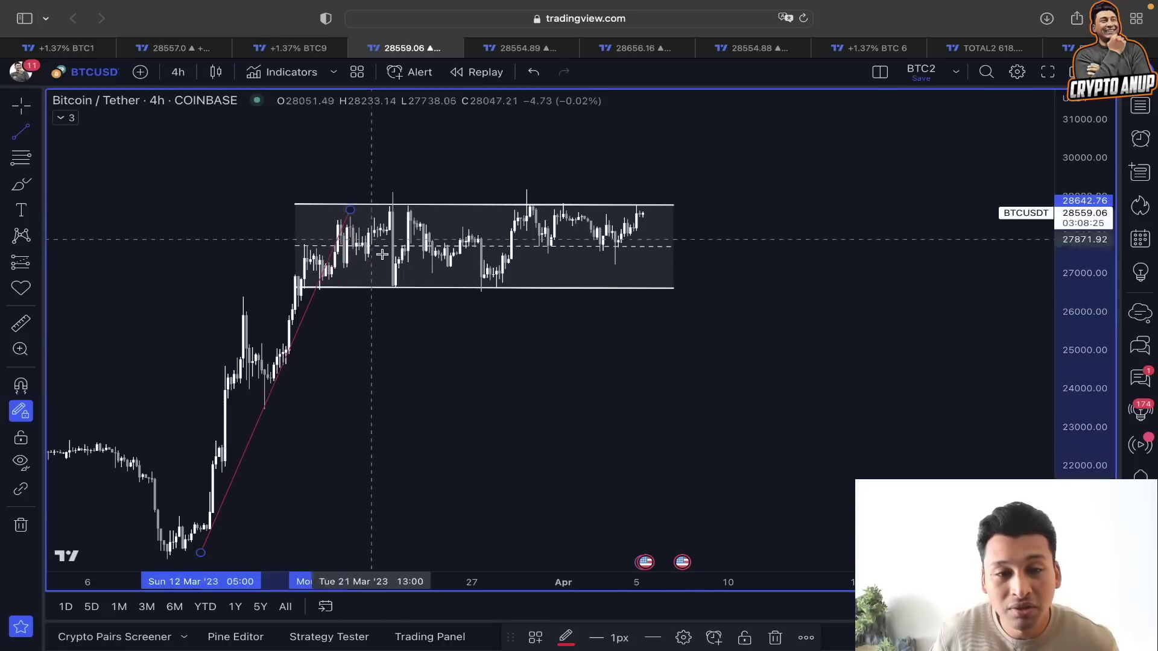
{"action": "left_click_drag", "start_coordinate": [295, 336], "coordinate": [630, 25]}
- Delete both the red rally arrow and its projected copy from the chart
{"action": "left_click_drag", "start_coordinate": [902, 226], "coordinate": [874, 359]}
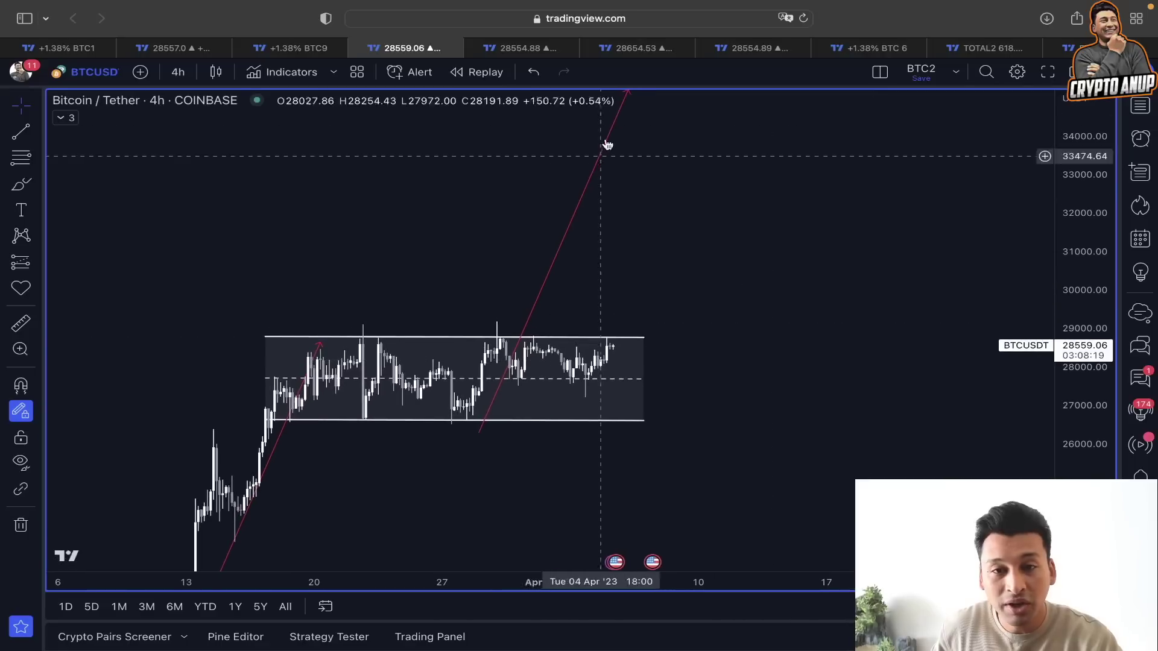
{"action": "left_click", "coordinate": [38, 189]}
{"action": "left_click", "coordinate": [100, 242]}
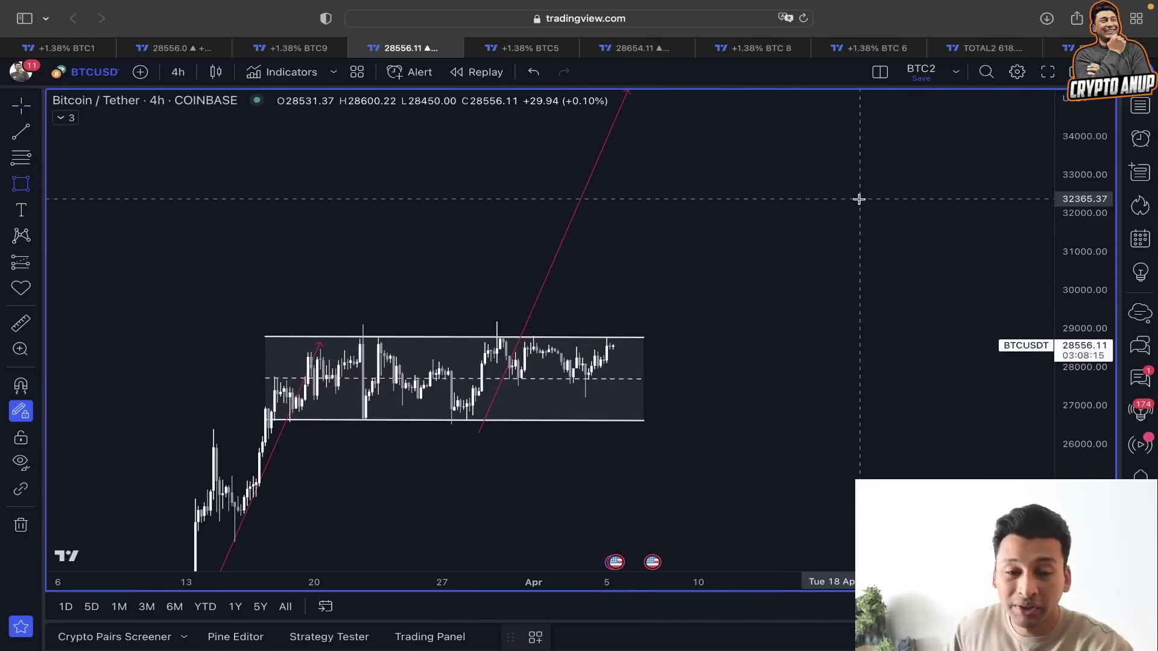
{"action": "left_click_drag", "start_coordinate": [595, 246], "coordinate": [646, 179]}
{"action": "left_click", "coordinate": [374, 267]}
{"action": "key", "text": "BackSpace"}
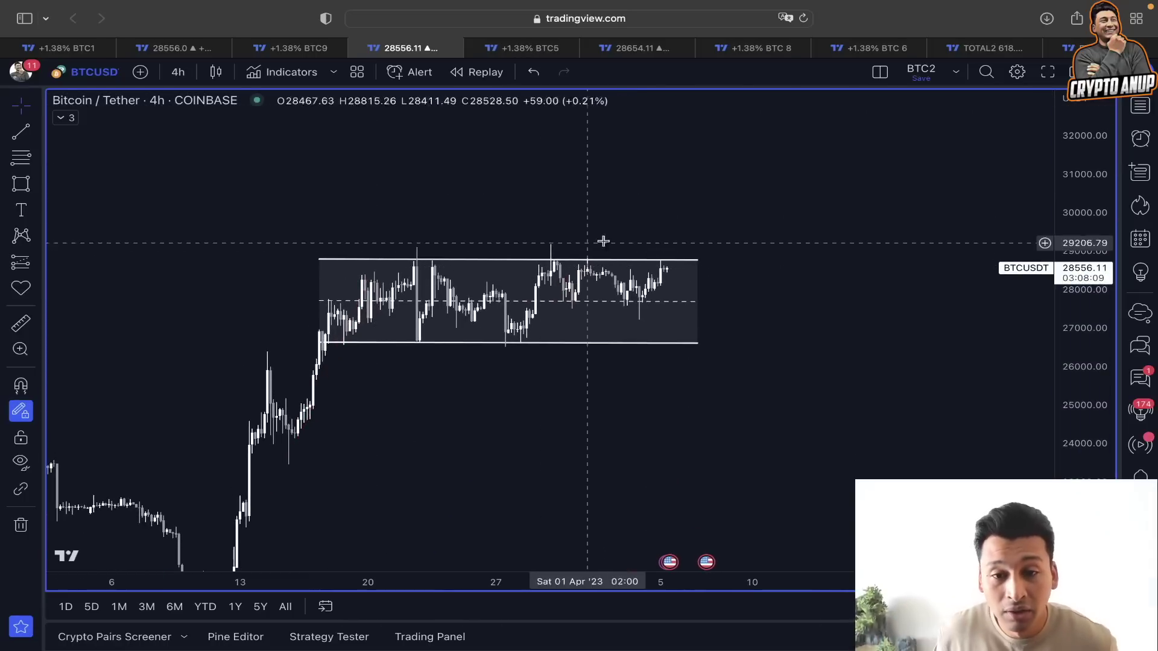
- Draw a thin yellow resistance rectangle along the channel's upper boundary at about 28,774, from 20 March to about 8 April
{"action": "left_click", "coordinate": [21, 184]}
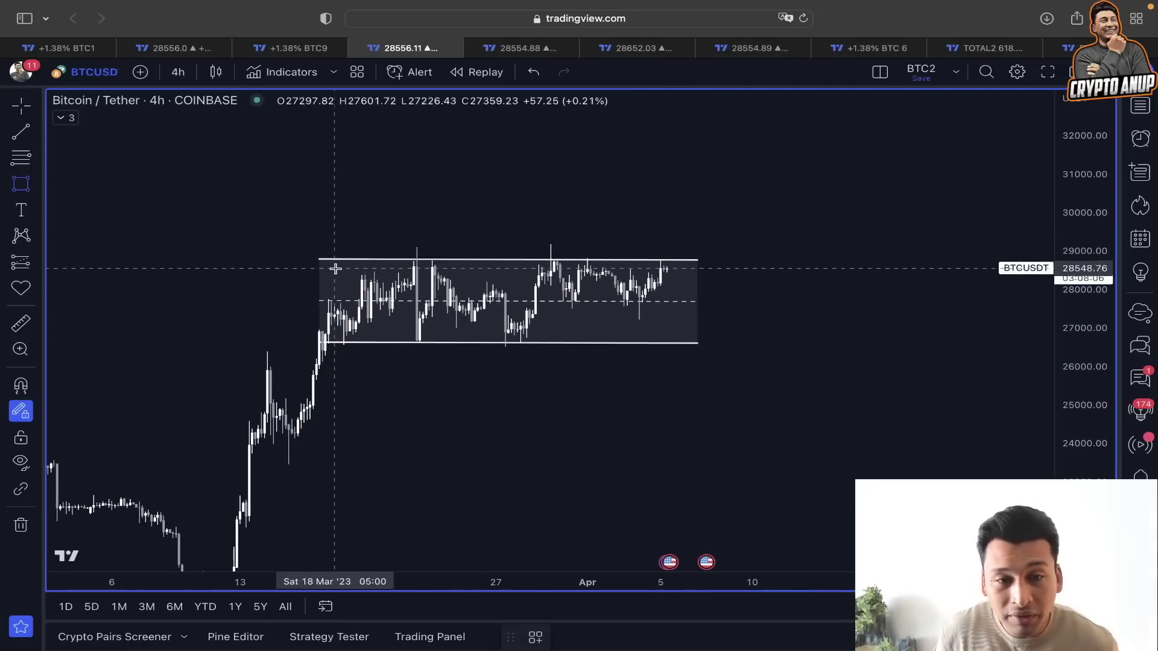
{"action": "left_click", "coordinate": [371, 260]}
{"action": "left_click", "coordinate": [727, 263]}
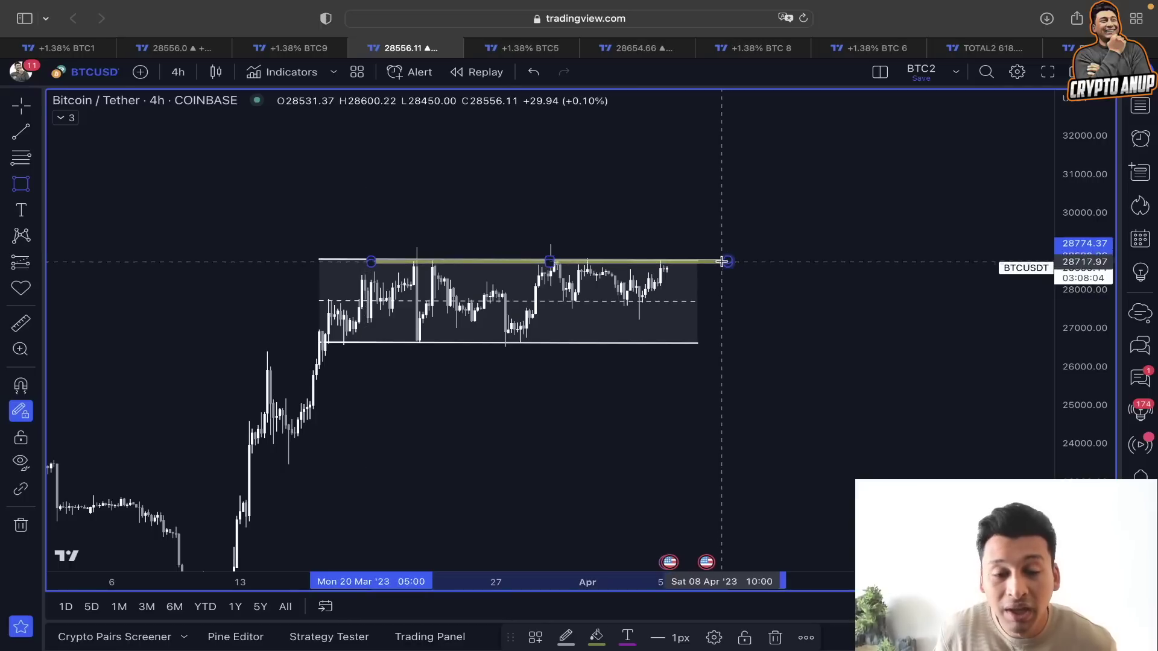
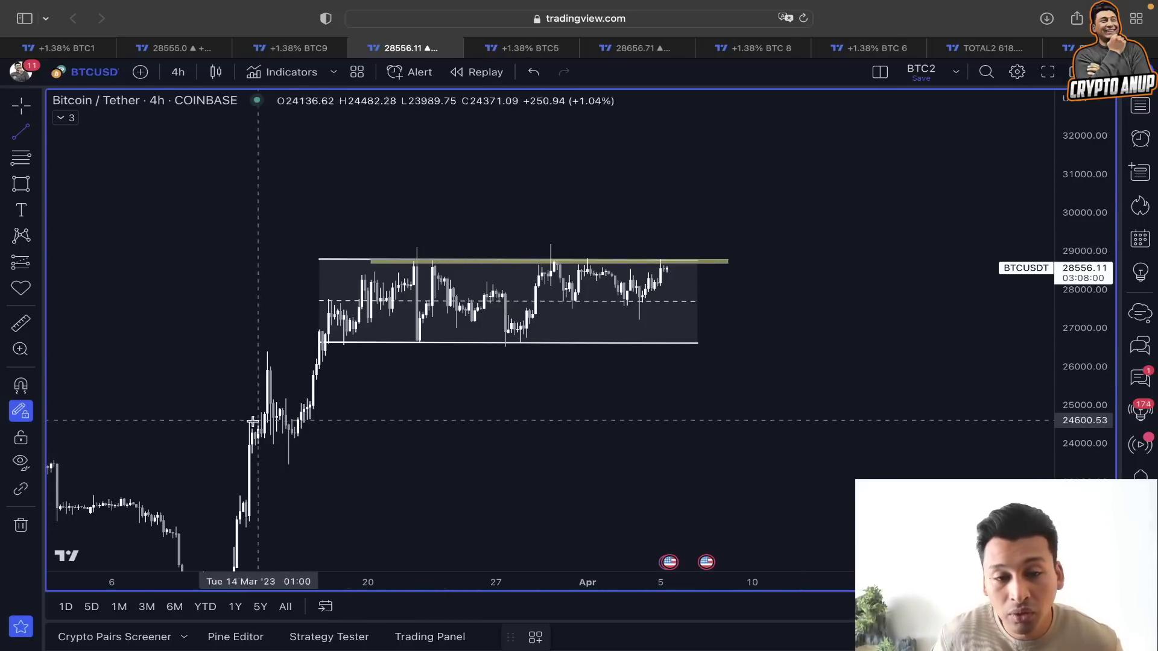
- Draw a red rising arrow from about 24,168 to 28,530 under the price lows, and start a vertical pattern-height arrow at about 28,662
{"action": "left_click", "coordinate": [285, 435]}
{"action": "left_click", "coordinate": [733, 269]}
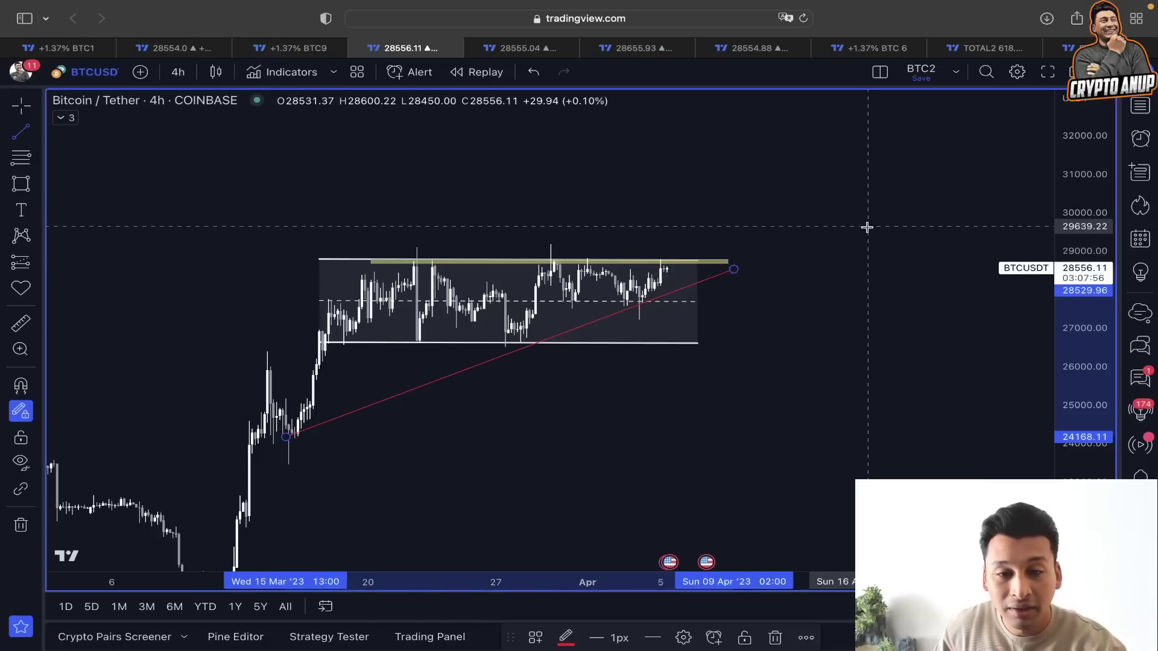
{"action": "left_click", "coordinate": [307, 434]}
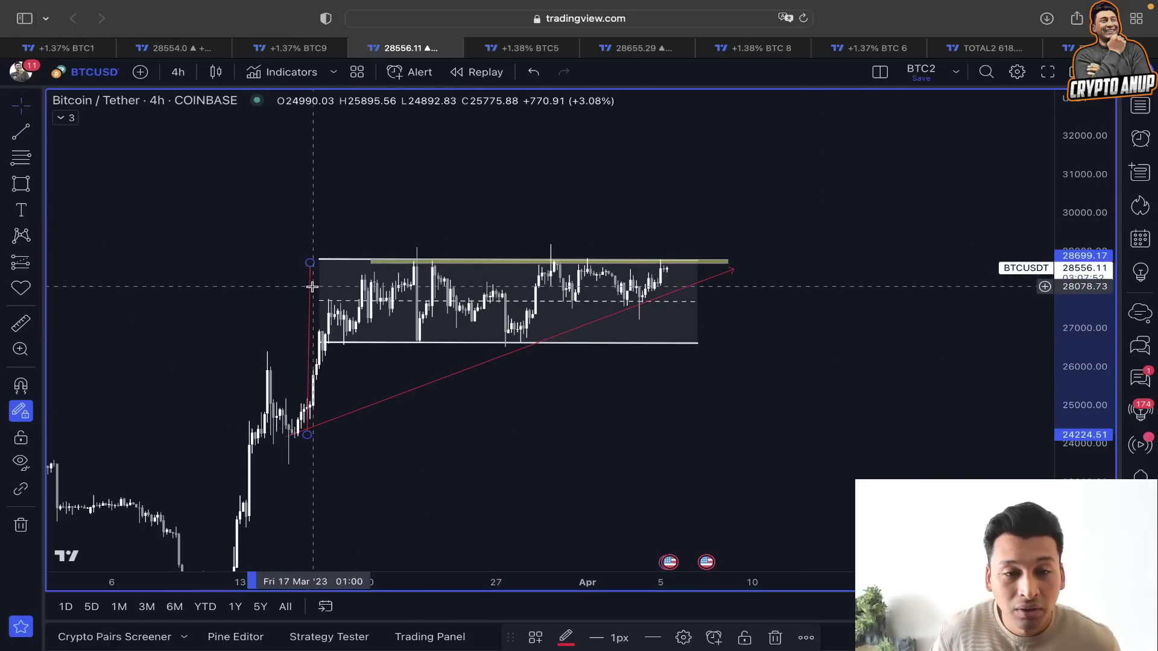
{"action": "left_click_drag", "start_coordinate": [313, 289], "coordinate": [684, 111]}
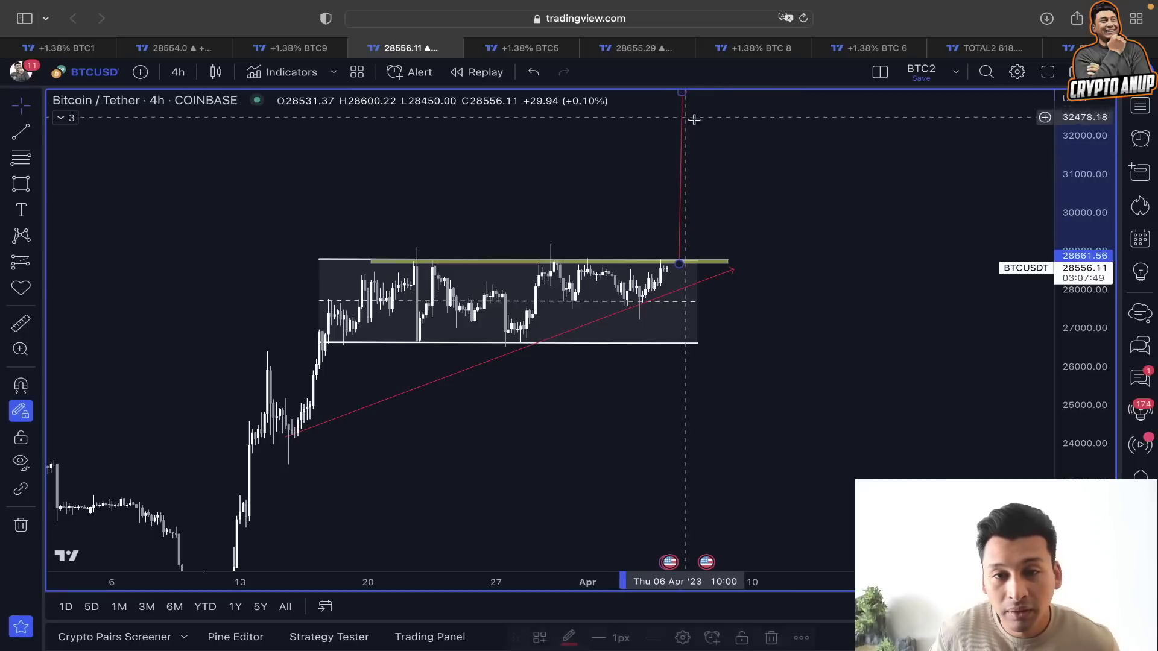
- Draw a yellow target rectangle between about 32,835 and 33,249 at the head of the vertical red arrow
{"action": "left_click_drag", "start_coordinate": [855, 141], "coordinate": [836, 199]}
{"action": "left_click", "coordinate": [21, 183]}
{"action": "left_click_drag", "start_coordinate": [486, 146], "coordinate": [915, 161]}
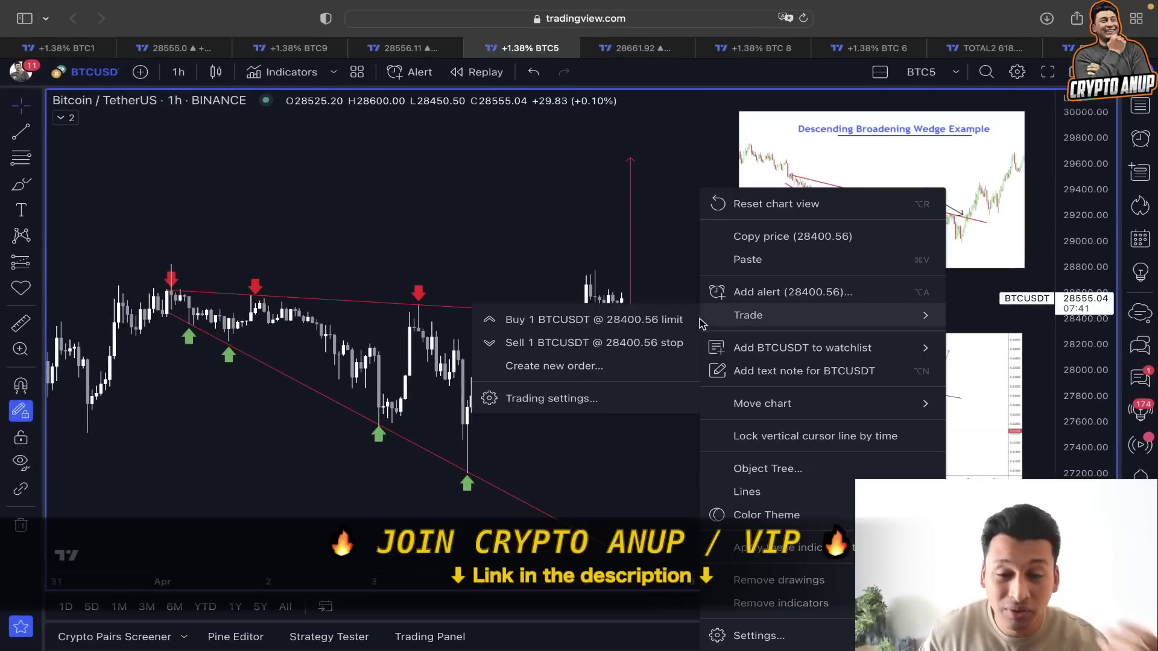
- On the 1-hour broadening wedge chart, draw a yellow target rectangle at about 29,612 to 29,668, spanning 4 to 6 April
{"action": "left_click", "coordinate": [439, 220]}
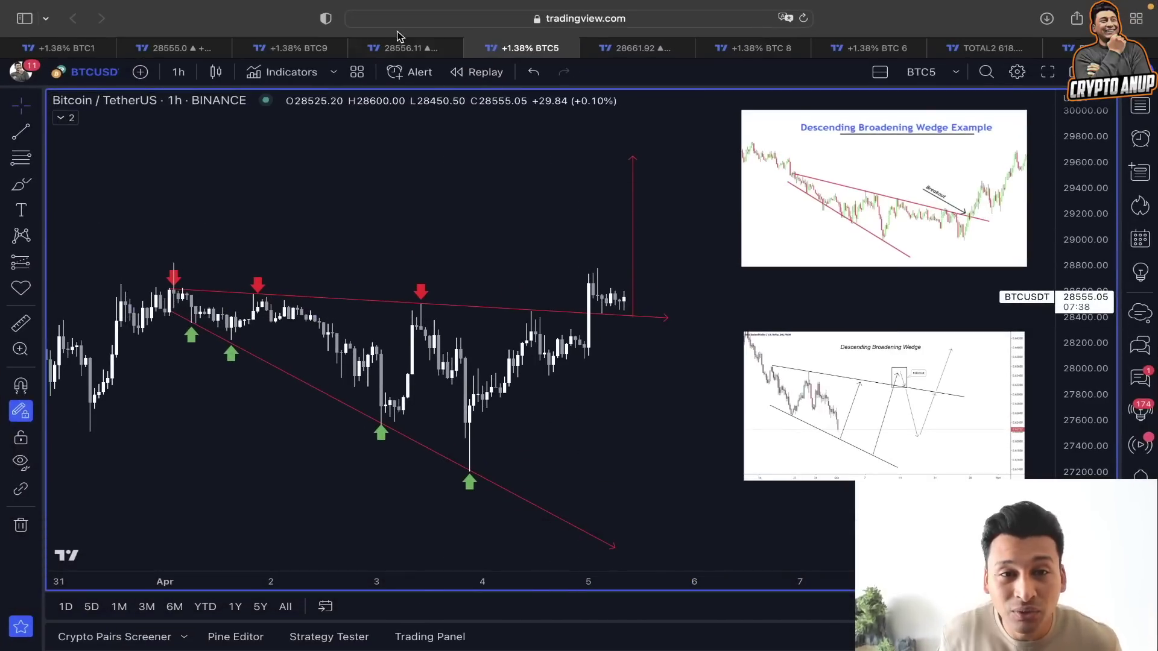
{"action": "left_click", "coordinate": [410, 49]}
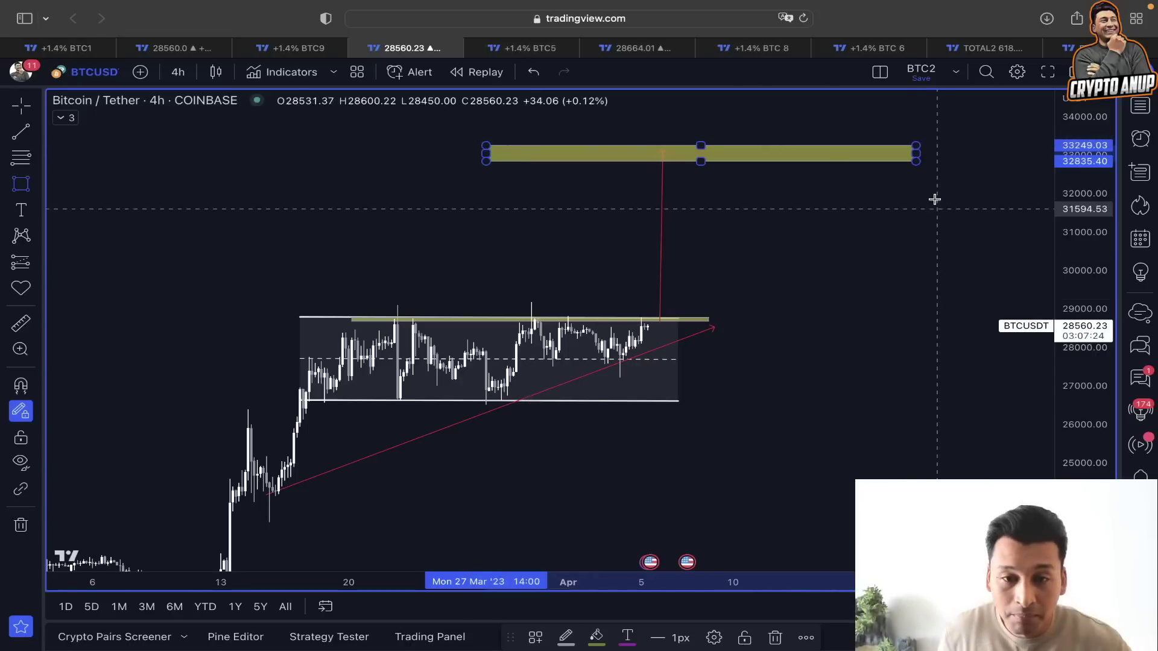
{"action": "left_click", "coordinate": [545, 48]}
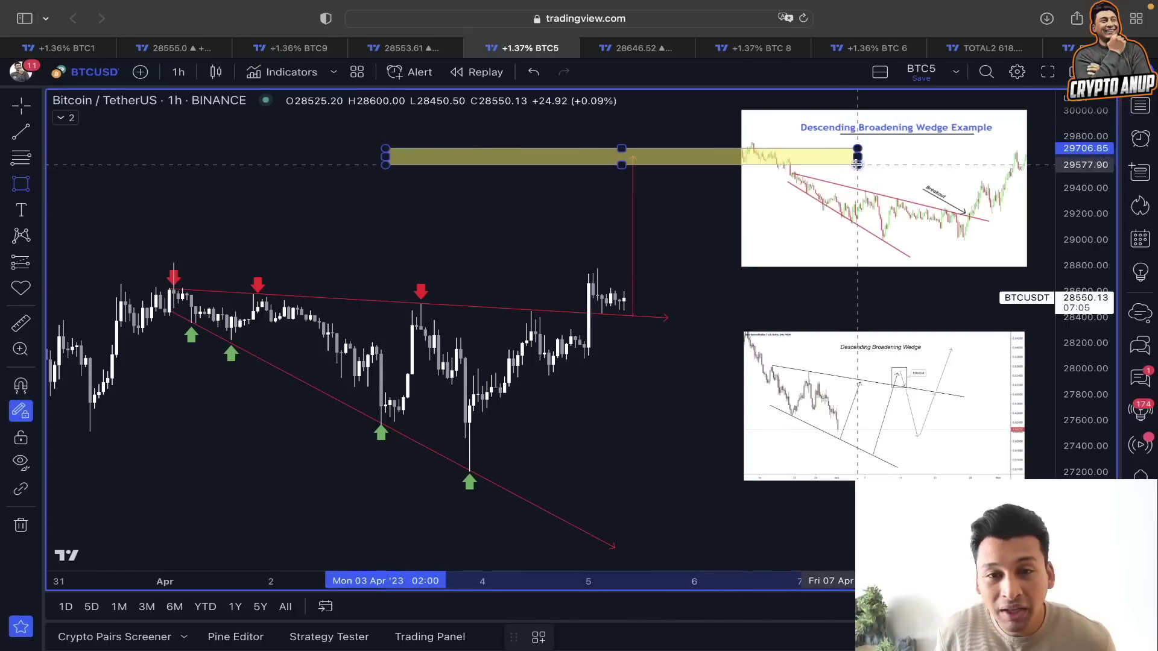
{"action": "left_click", "coordinate": [858, 160]}
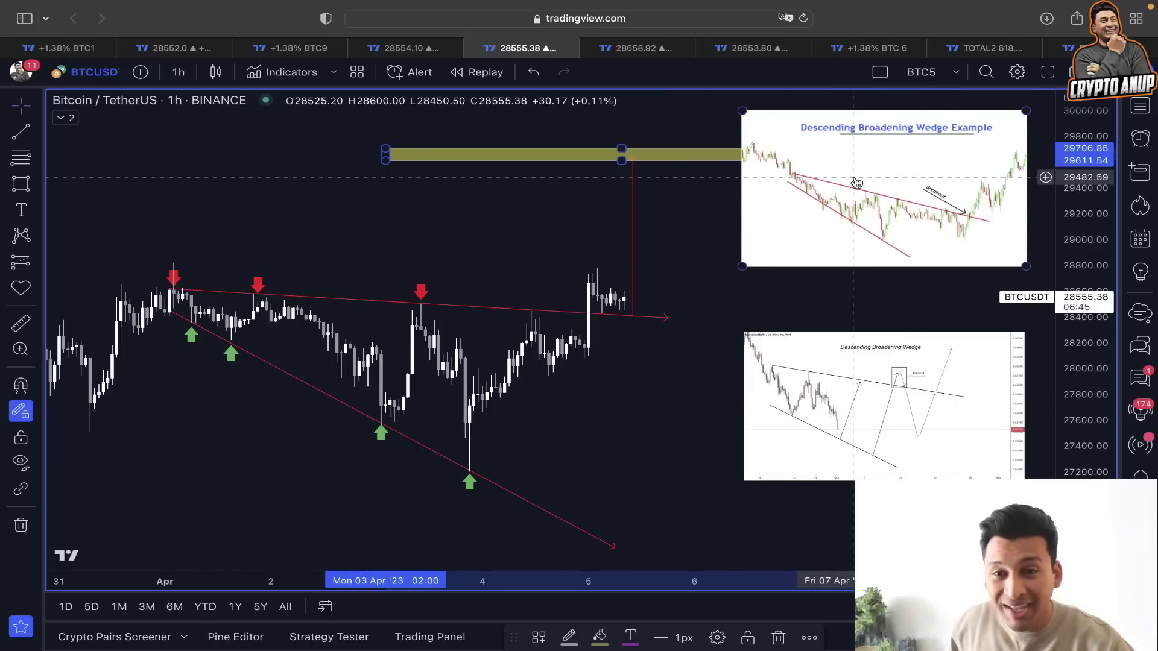
{"action": "left_click", "coordinate": [690, 125]}
{"action": "left_click_drag", "start_coordinate": [853, 153], "coordinate": [752, 140]}
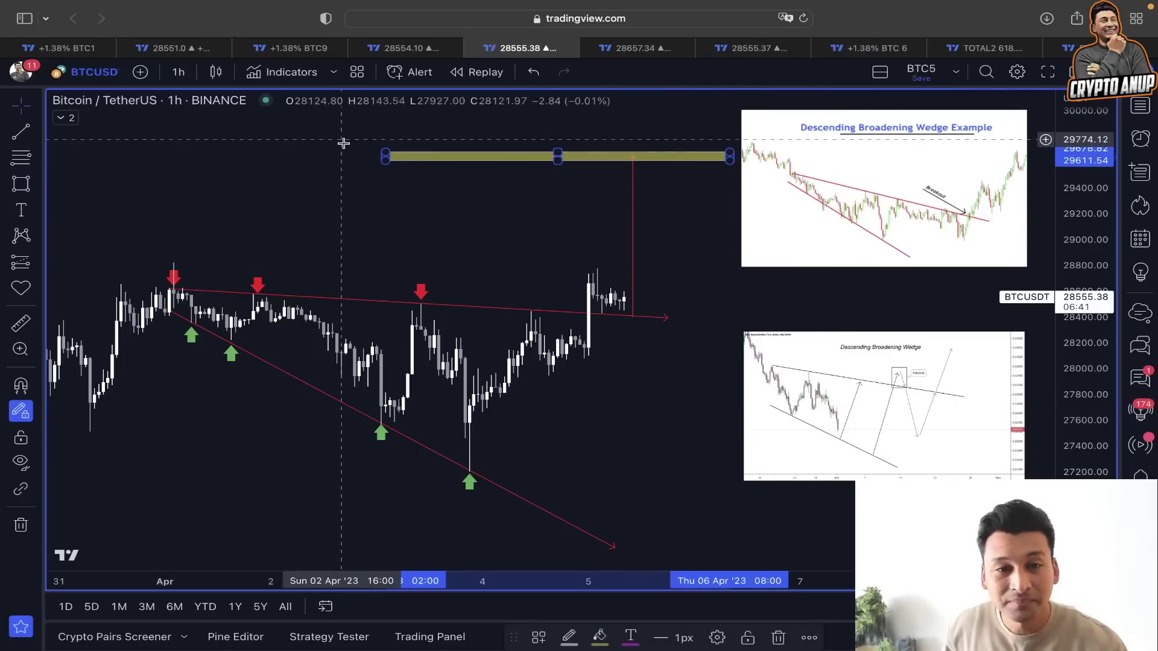
{"action": "left_click_drag", "start_coordinate": [384, 157], "coordinate": [483, 157]}
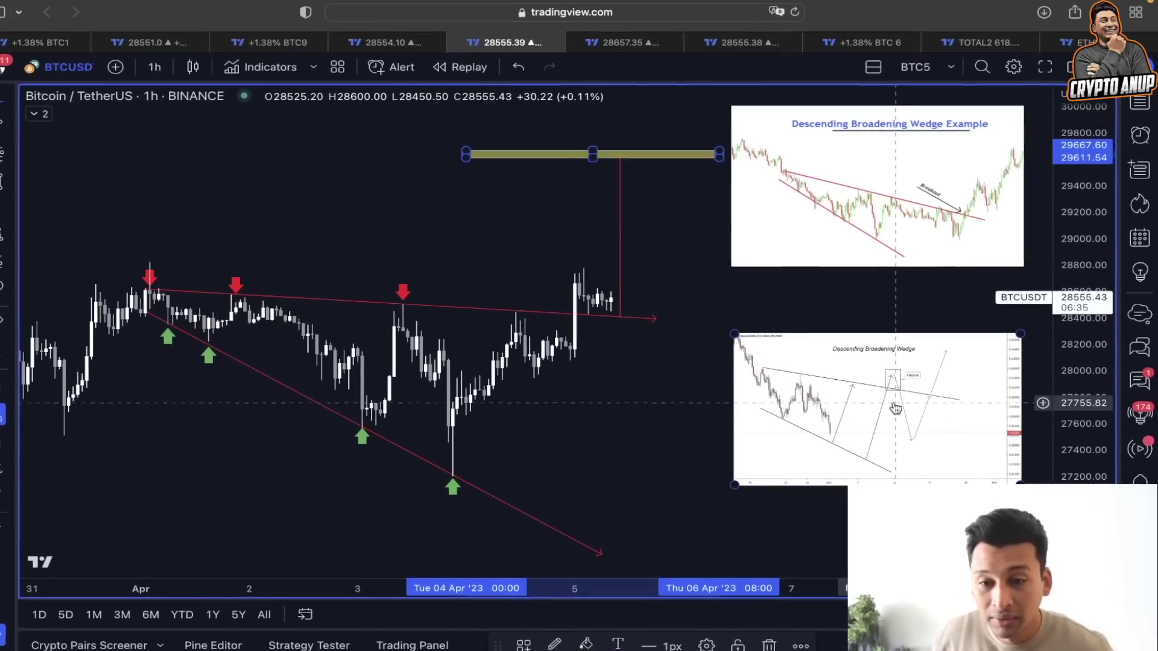
- Sketch red arrows projecting a drop to about 27,268, a rebound to about 28,586 and a rise to about 29,819, and undo them
{"action": "left_click", "coordinate": [825, 408]}
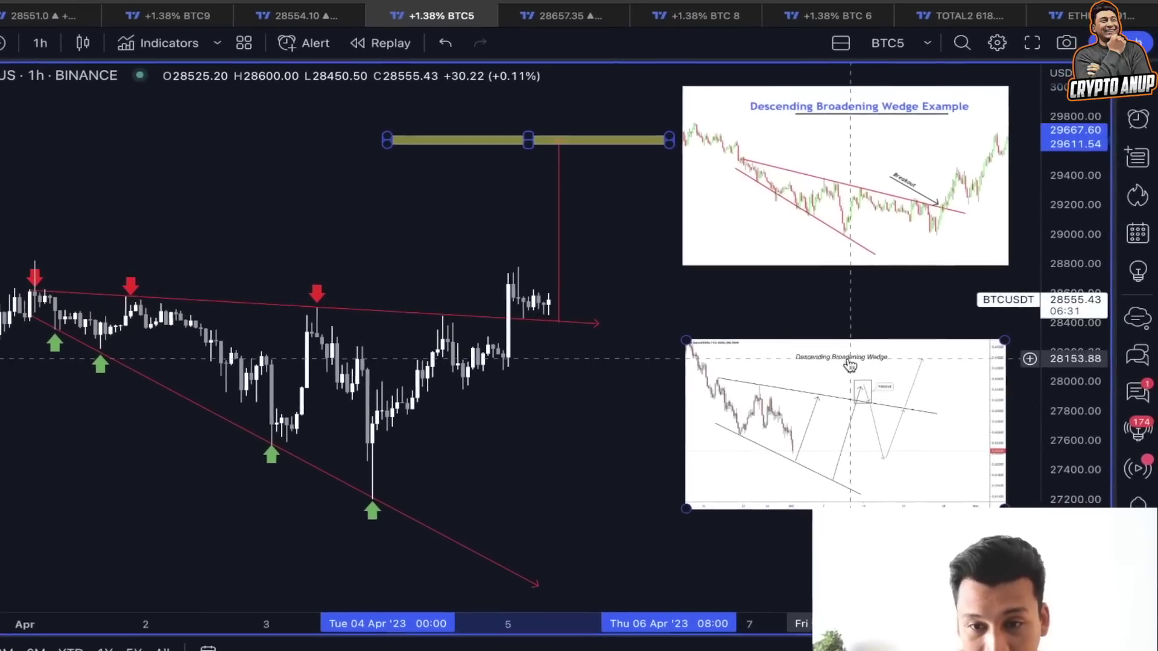
{"action": "left_click", "coordinate": [859, 388]}
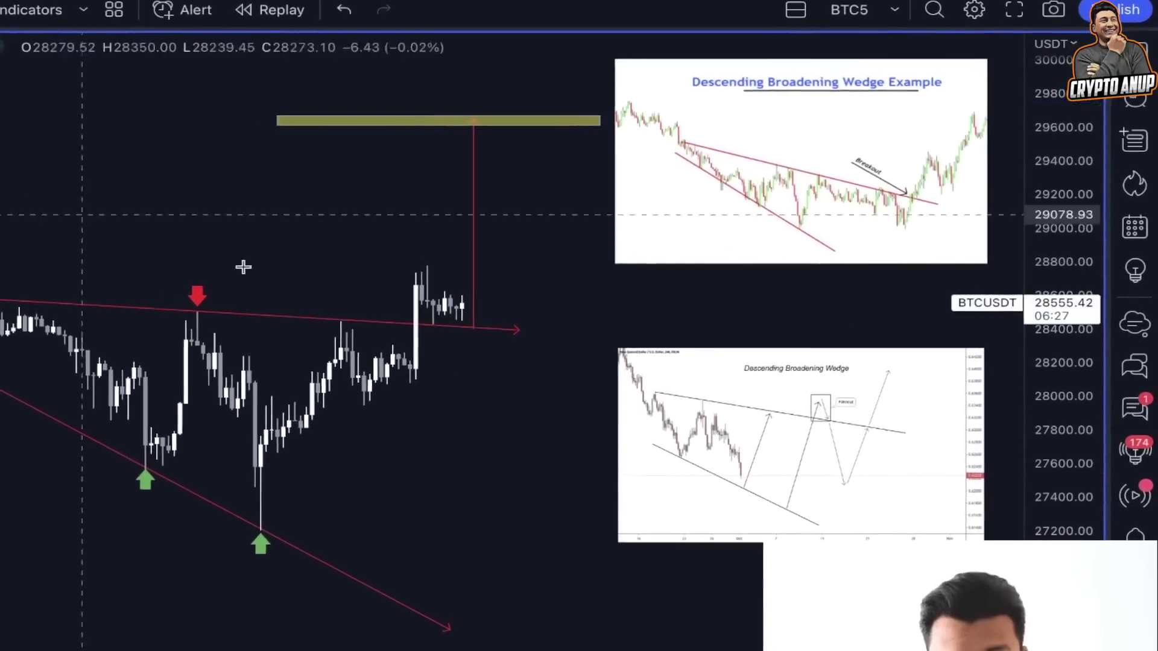
{"action": "left_click", "coordinate": [469, 301]}
{"action": "left_click", "coordinate": [423, 306]}
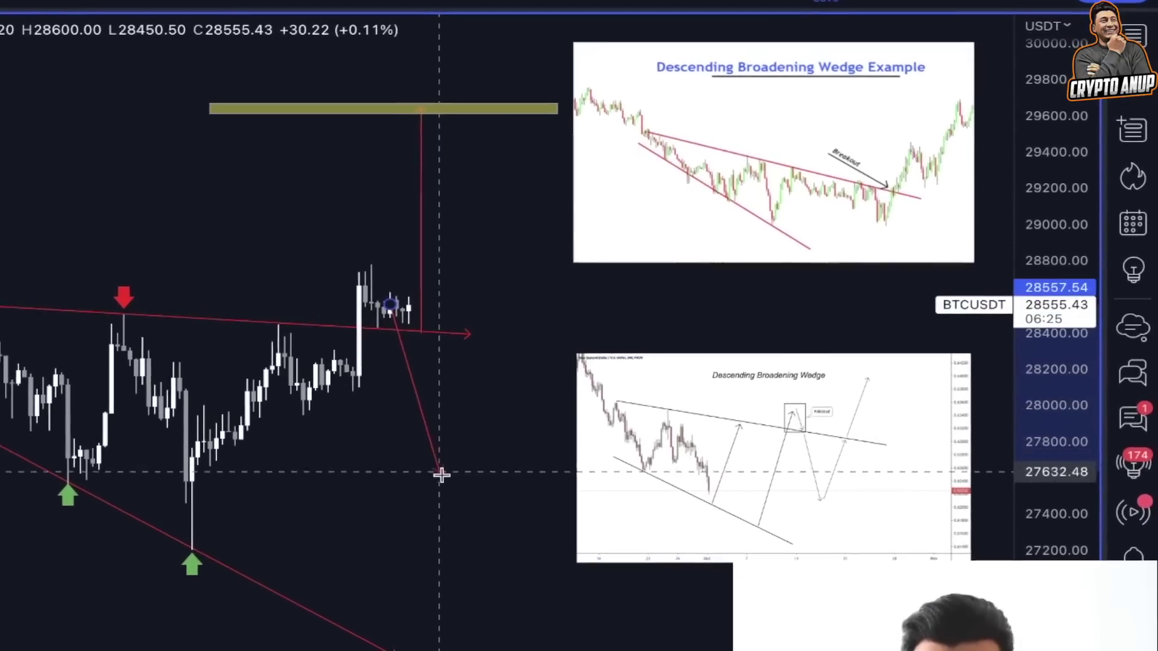
{"action": "left_click", "coordinate": [422, 545]}
{"action": "left_click", "coordinate": [512, 307]}
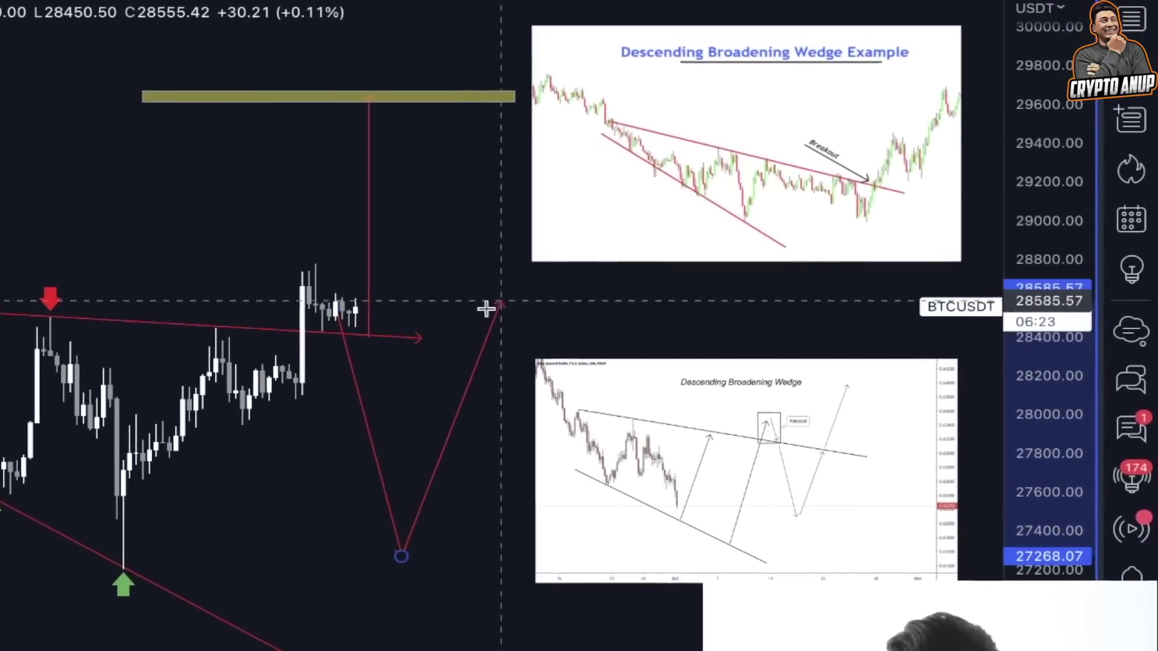
{"action": "left_click", "coordinate": [502, 326]}
{"action": "left_click", "coordinate": [621, 57]}
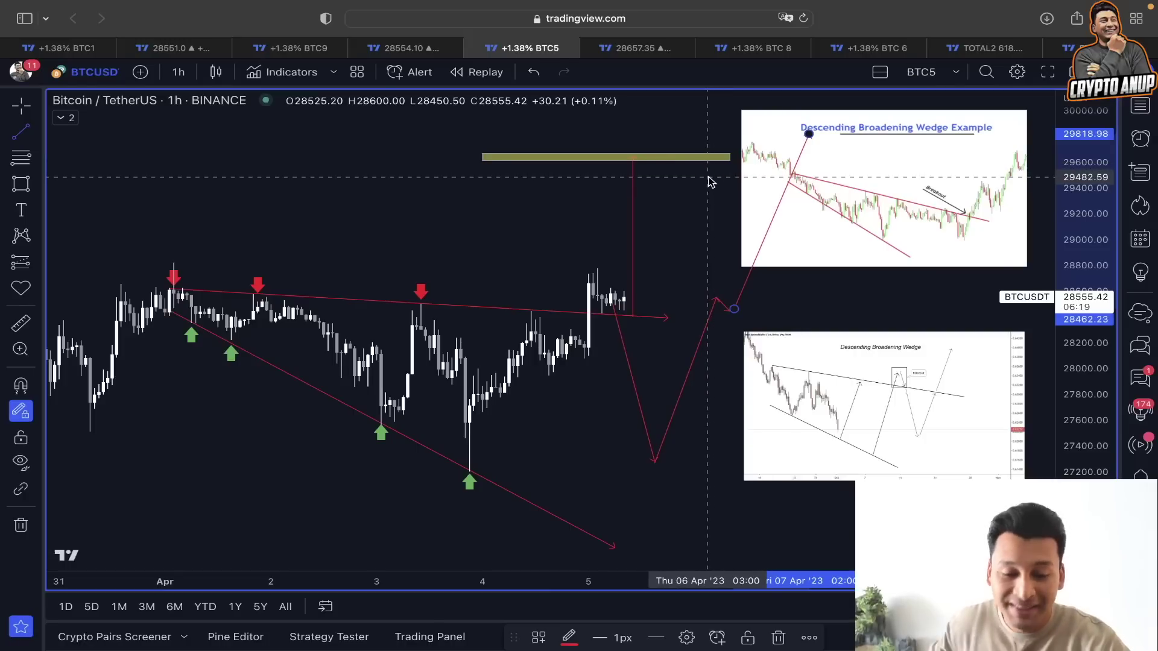
{"action": "key", "text": "super"}
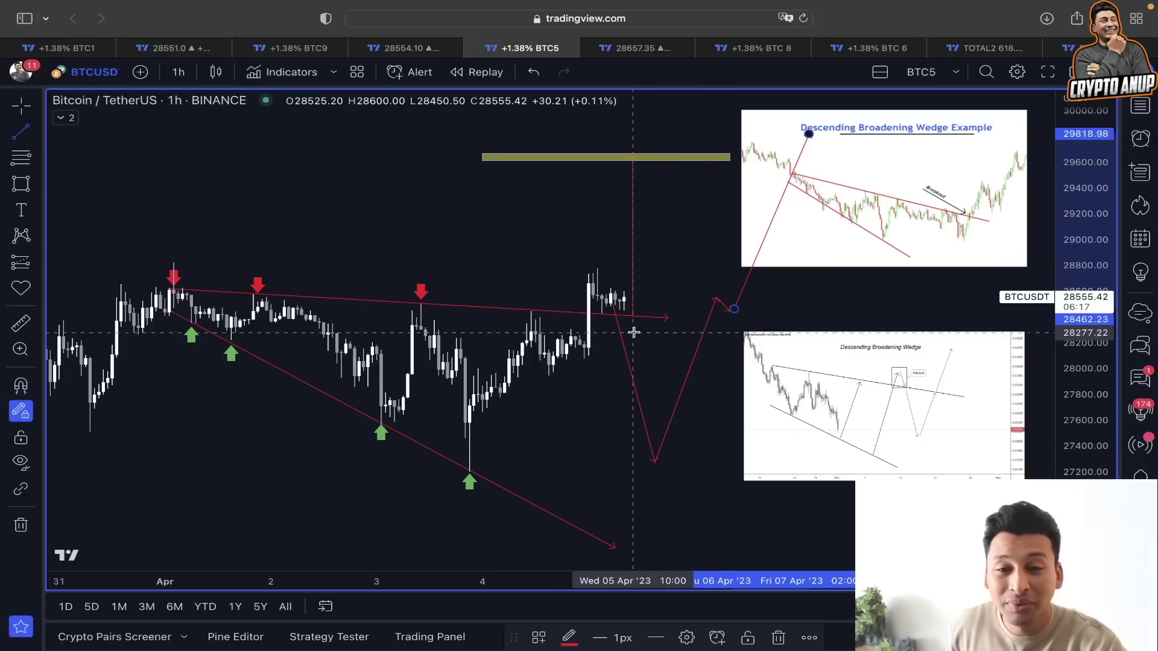
{"action": "key", "text": "super+z"}
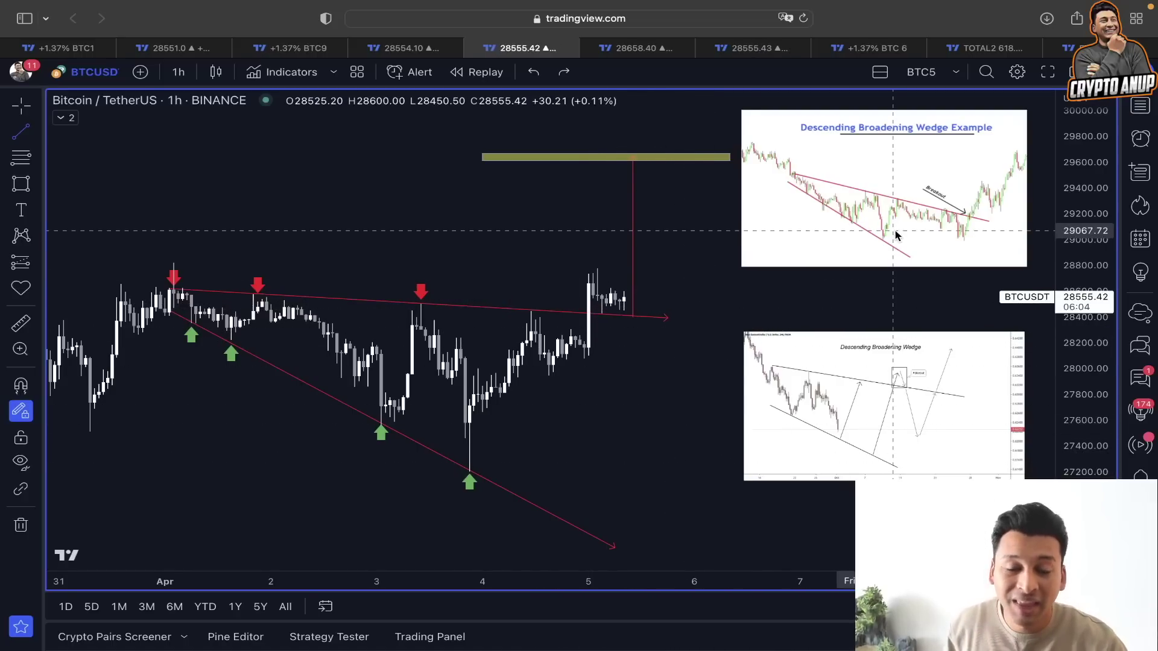
- Open the daily BTC/USDT chart with the falling trendline and examine its breakout and retest against the reference picture
{"action": "mouse_move", "coordinate": [667, 53]}
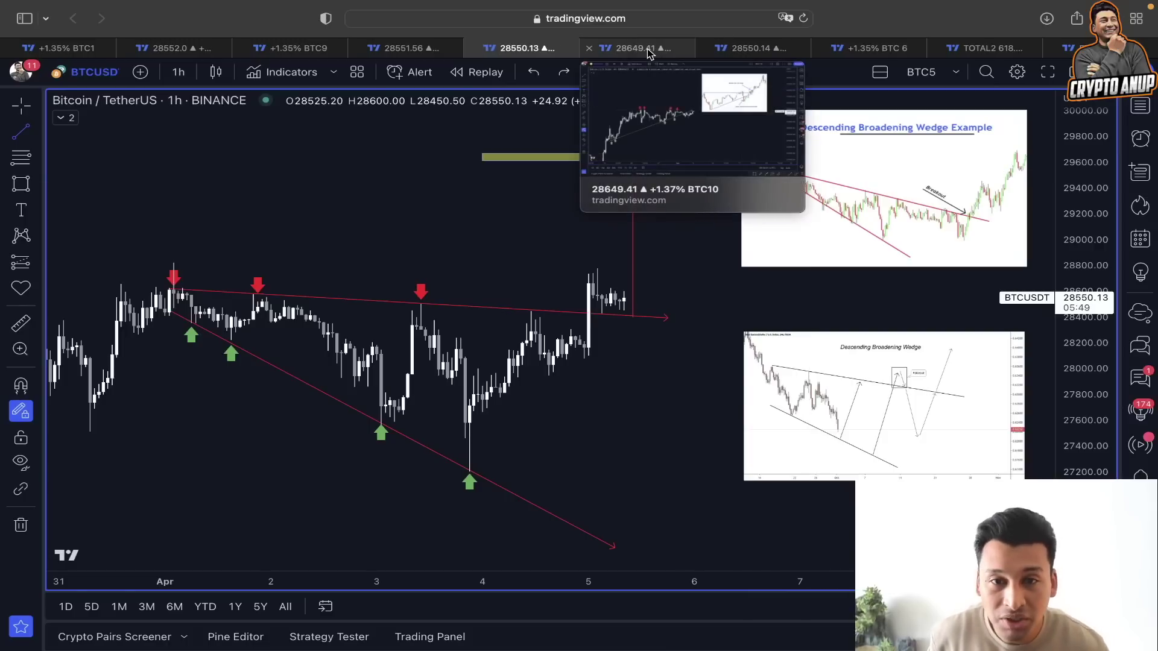
{"action": "left_click", "coordinate": [787, 51]}
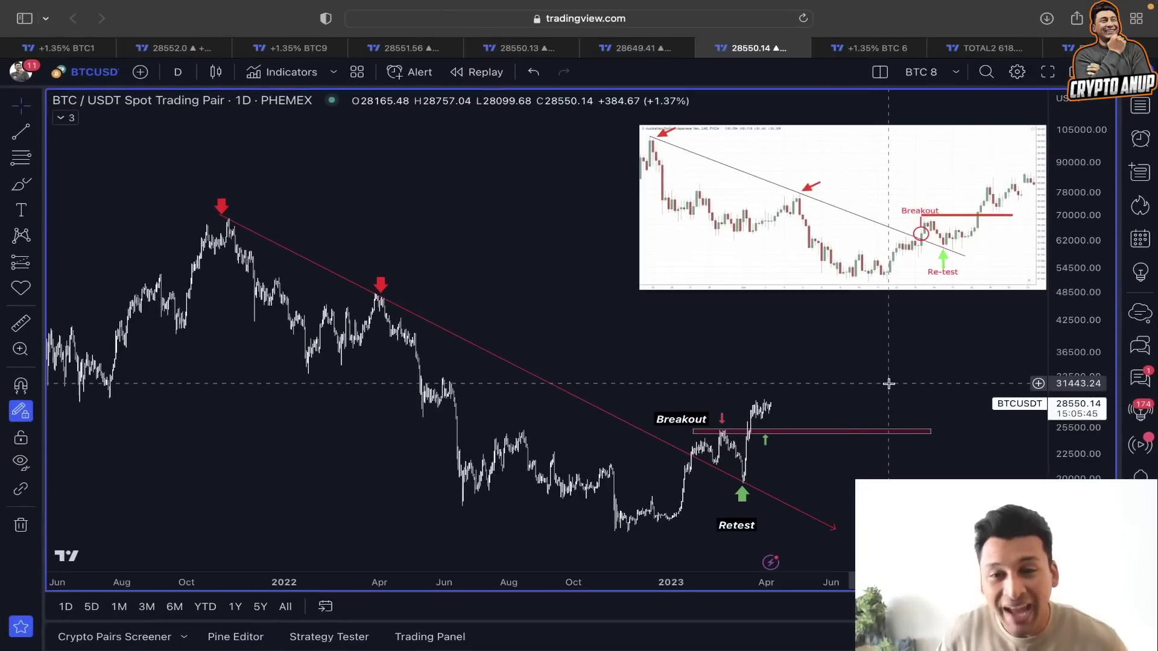
{"action": "right_click", "coordinate": [888, 383]}
{"action": "left_click_drag", "start_coordinate": [547, 278], "coordinate": [495, 290]}
{"action": "scroll", "coordinate": [496, 290], "scroll_direction": "up", "scroll_amount": 2}
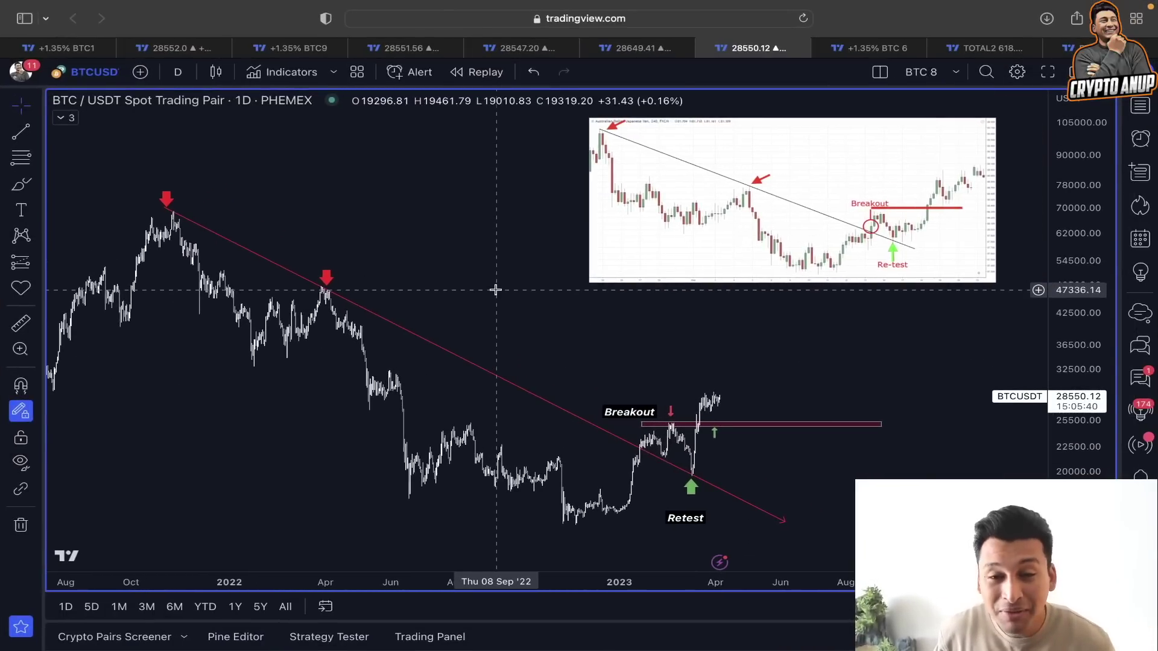
- Circle the two trendline peaks and trace the retest and rebound with yellow brush strokes, and undo the markings
{"action": "left_click", "coordinate": [21, 184]}
{"action": "mouse_move", "coordinate": [197, 188]}
{"action": "left_mouse_down"}
{"action": "mouse_move", "coordinate": [142, 201]}
{"action": "mouse_move", "coordinate": [194, 199]}
{"action": "mouse_move", "coordinate": [202, 168]}
{"action": "left_mouse_up"}
{"action": "mouse_move", "coordinate": [309, 265]}
{"action": "left_mouse_down"}
{"action": "mouse_move", "coordinate": [316, 314]}
{"action": "mouse_move", "coordinate": [305, 265]}
{"action": "left_mouse_up"}
{"action": "mouse_move", "coordinate": [627, 431]}
{"action": "left_mouse_down"}
{"action": "mouse_move", "coordinate": [662, 463]}
{"action": "mouse_move", "coordinate": [720, 485]}
{"action": "left_mouse_up"}
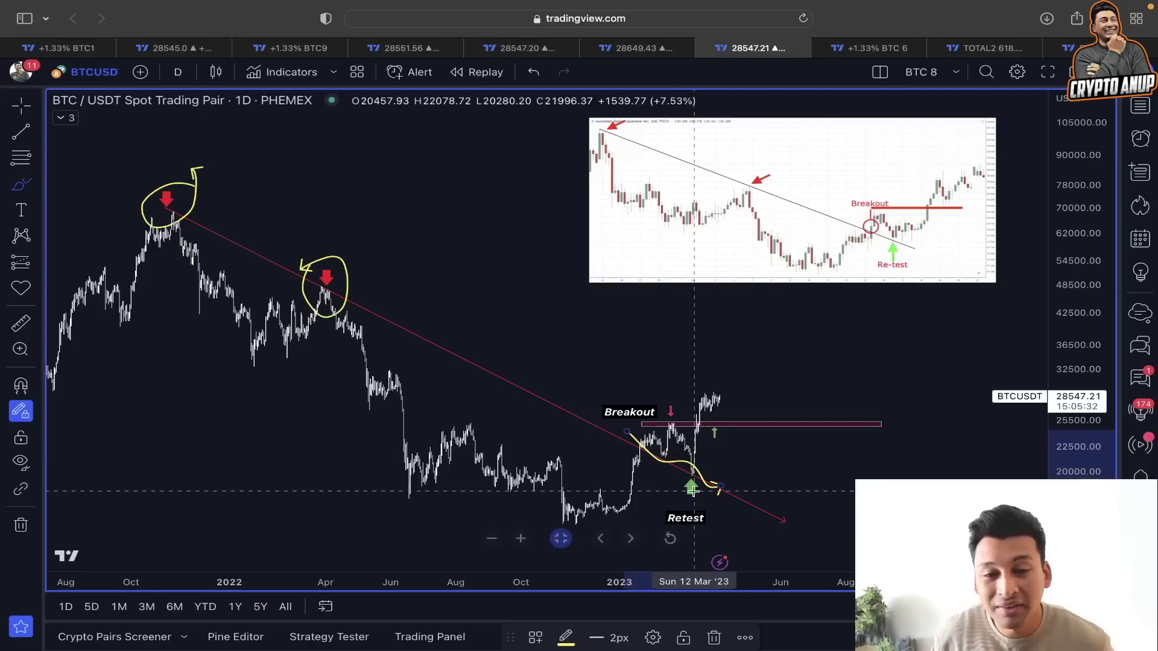
{"action": "mouse_move", "coordinate": [693, 470]}
{"action": "left_mouse_down"}
{"action": "mouse_move", "coordinate": [707, 387]}
{"action": "mouse_move", "coordinate": [738, 375]}
{"action": "left_mouse_up"}
{"action": "key", "text": "super+z"}
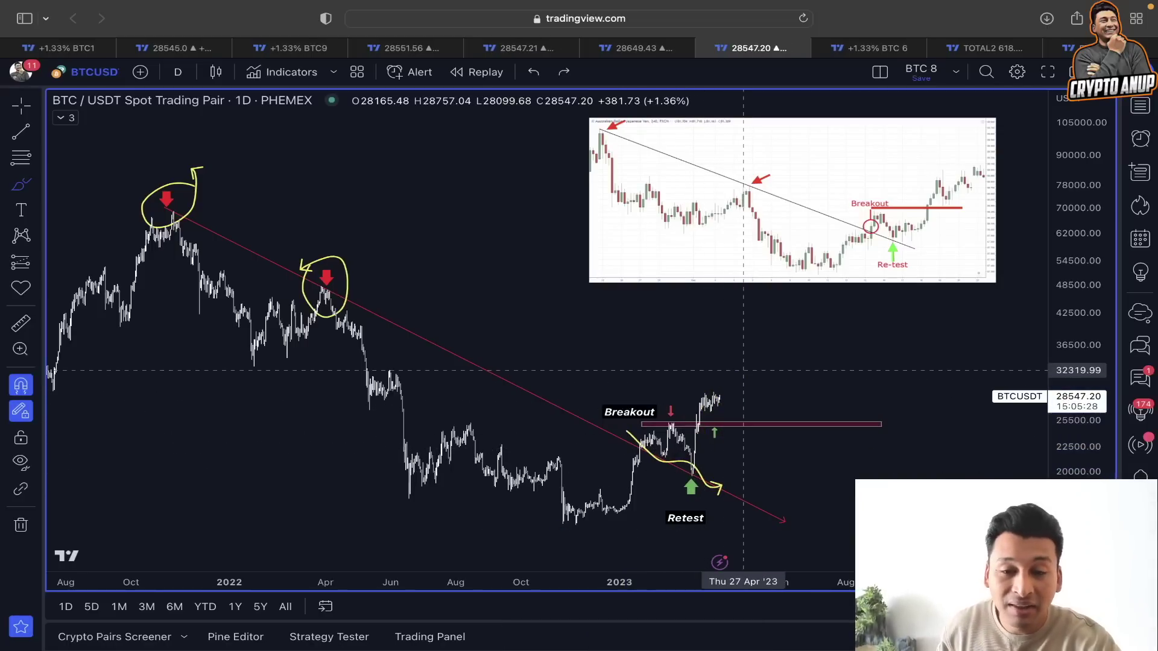
- Circle the post-retest rally in the reference picture and brush a yellow projection from current price down to the red zone and up past 42,500
{"action": "scroll", "coordinate": [781, 413], "scroll_direction": "up", "scroll_amount": 1}
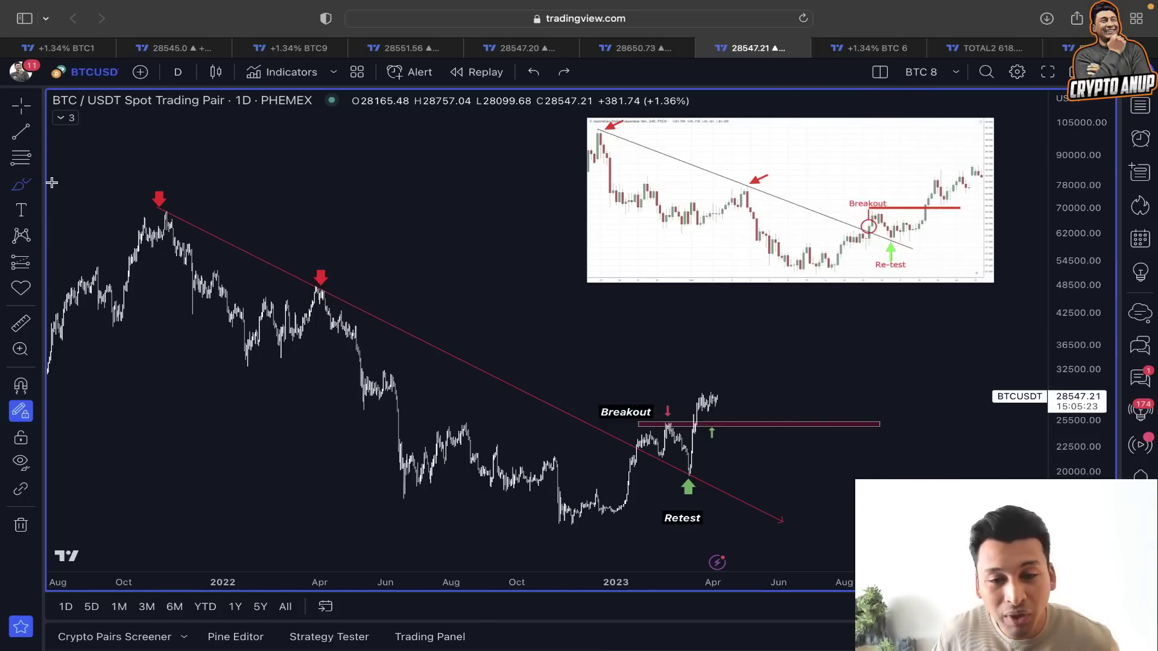
{"action": "mouse_move", "coordinate": [942, 170]}
{"action": "left_mouse_down"}
{"action": "mouse_move", "coordinate": [923, 191]}
{"action": "mouse_move", "coordinate": [985, 174]}
{"action": "mouse_move", "coordinate": [929, 168]}
{"action": "left_mouse_up"}
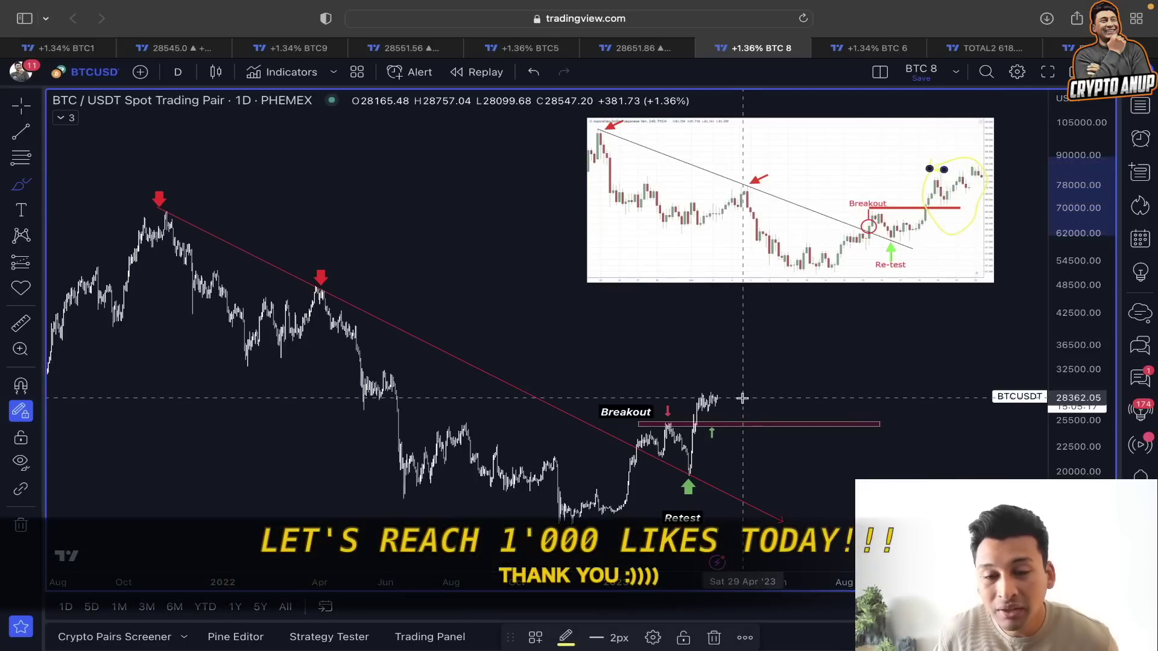
{"action": "mouse_move", "coordinate": [723, 398]}
{"action": "left_mouse_down"}
{"action": "mouse_move", "coordinate": [759, 428]}
{"action": "mouse_move", "coordinate": [811, 365]}
{"action": "mouse_move", "coordinate": [835, 356]}
{"action": "mouse_move", "coordinate": [856, 306]}
{"action": "left_mouse_up"}
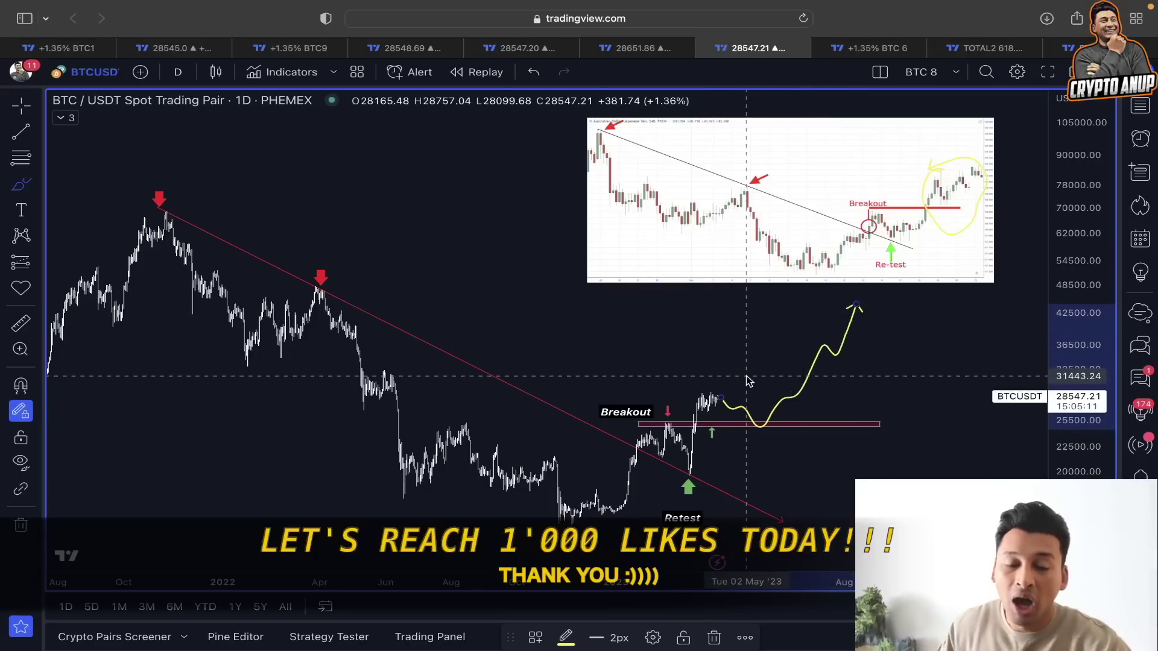
- Review the 1-hour wedge, 4-hour channel, 4-hour triangle, daily trendline and weekly head-and-shoulders charts in turn
{"action": "left_click", "coordinate": [524, 48]}
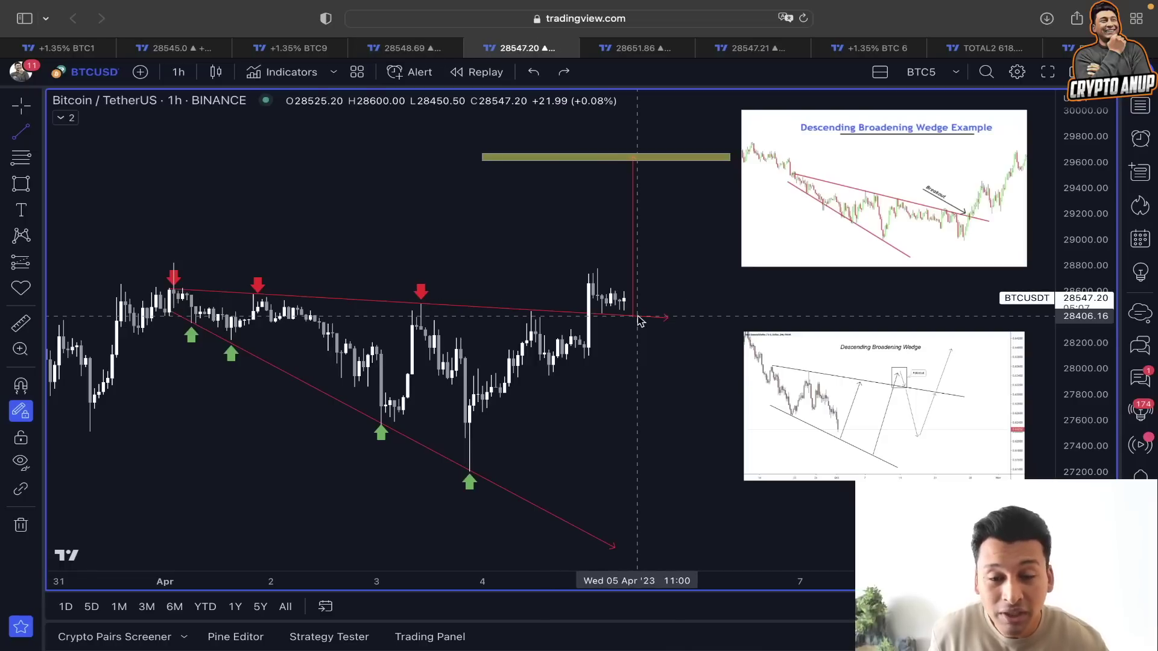
{"action": "left_click", "coordinate": [398, 51]}
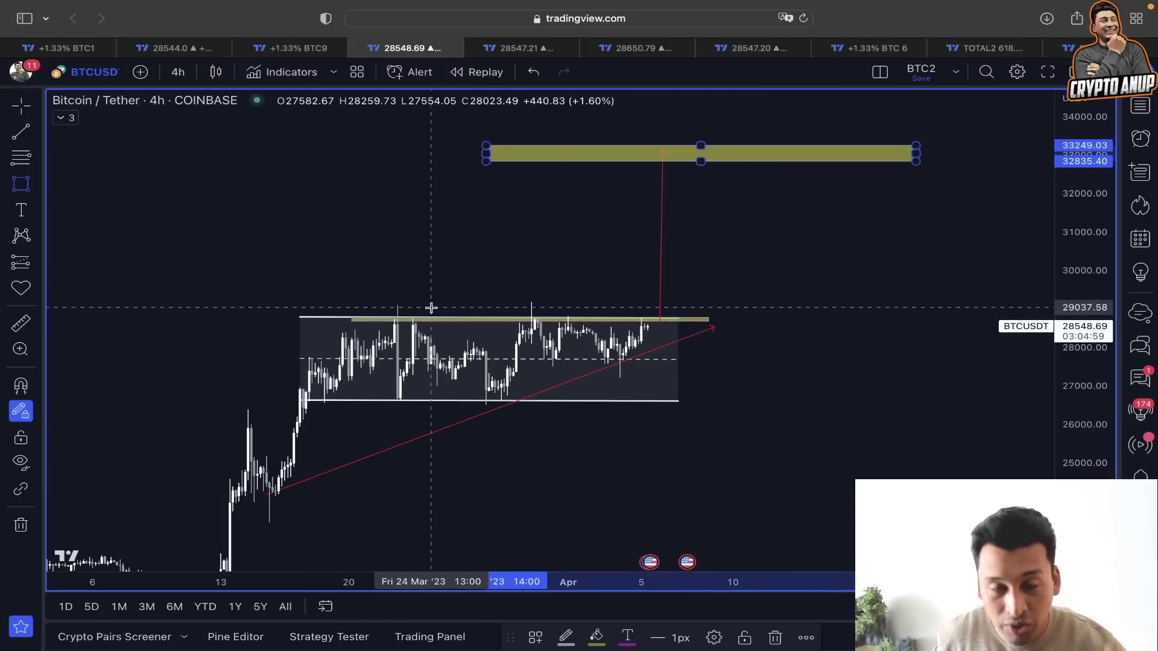
{"action": "left_click", "coordinate": [638, 48]}
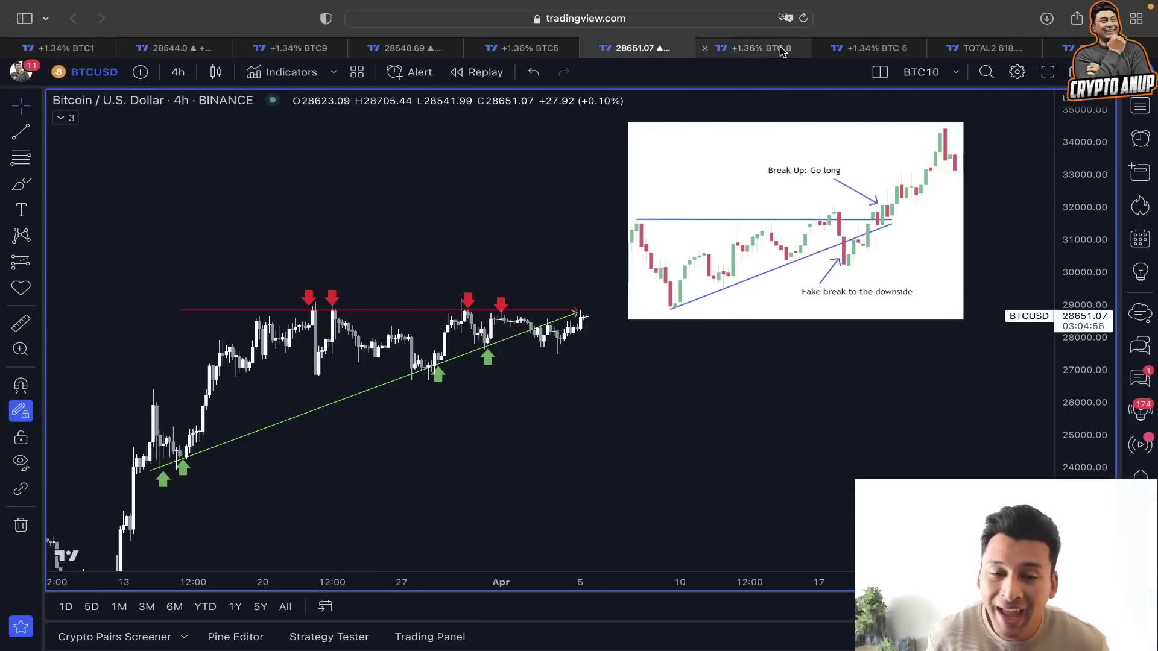
{"action": "left_click", "coordinate": [782, 51]}
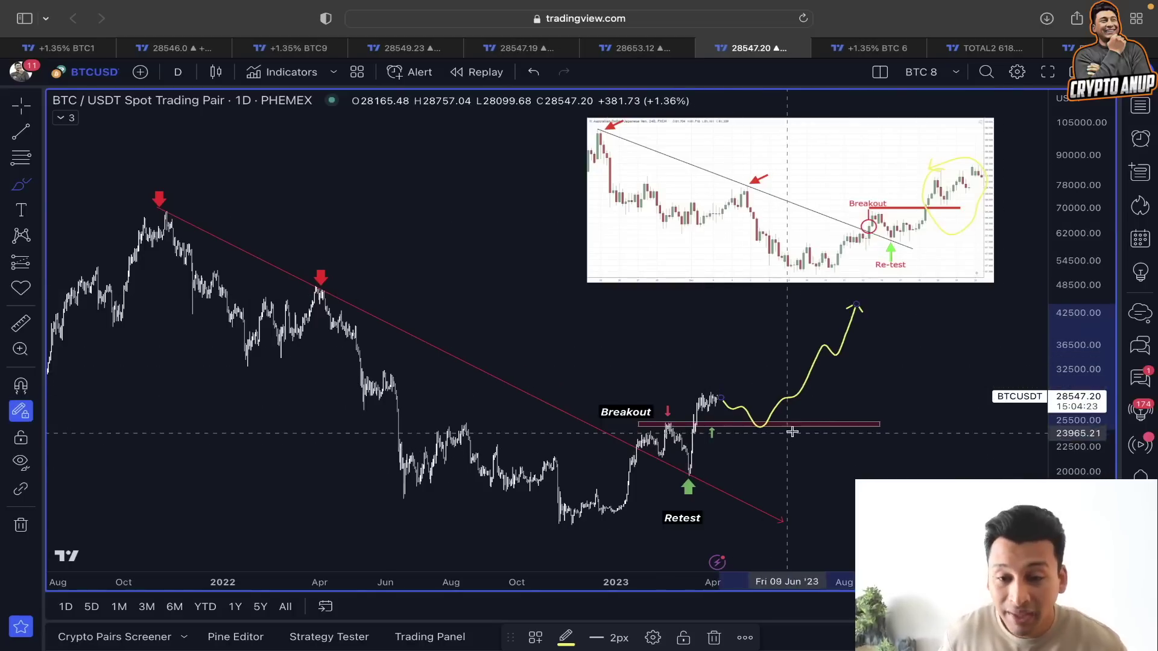
{"action": "left_click", "coordinate": [871, 48]}
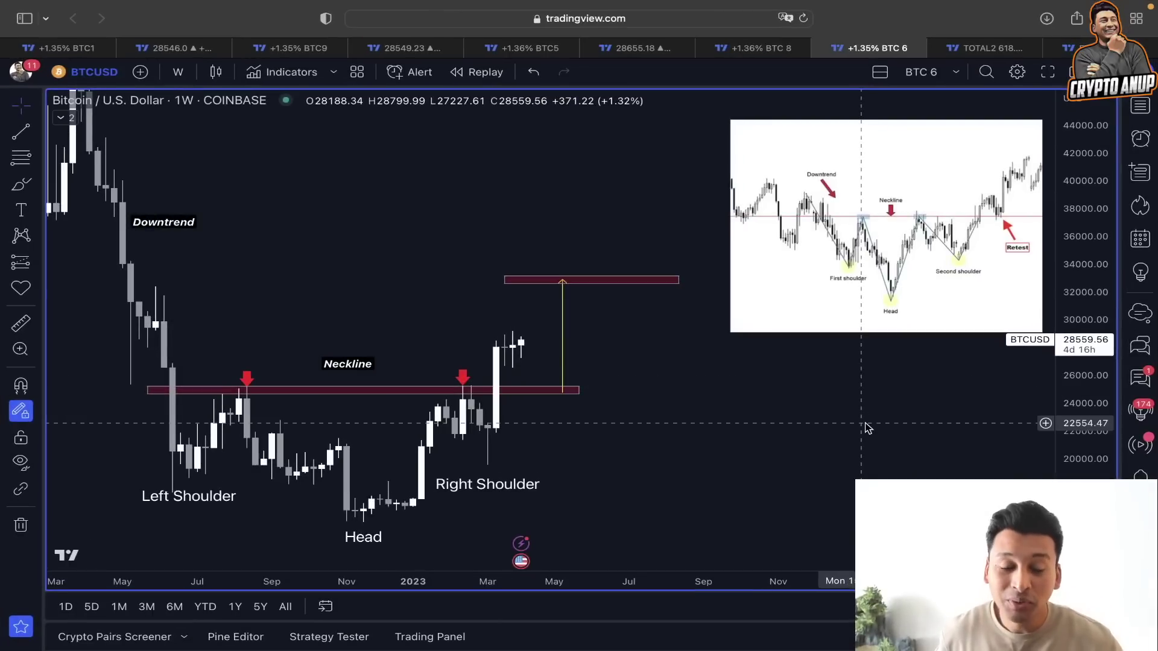
- Brush yellow paths retesting the neckline and rallying to about 36,664, circle the retest in the reference picture, and undo the strokes
{"action": "right_click", "coordinate": [865, 423]}
{"action": "mouse_move", "coordinate": [774, 419]}
{"action": "left_mouse_down"}
{"action": "mouse_move", "coordinate": [788, 413]}
{"action": "mouse_move", "coordinate": [764, 405]}
{"action": "left_mouse_up"}
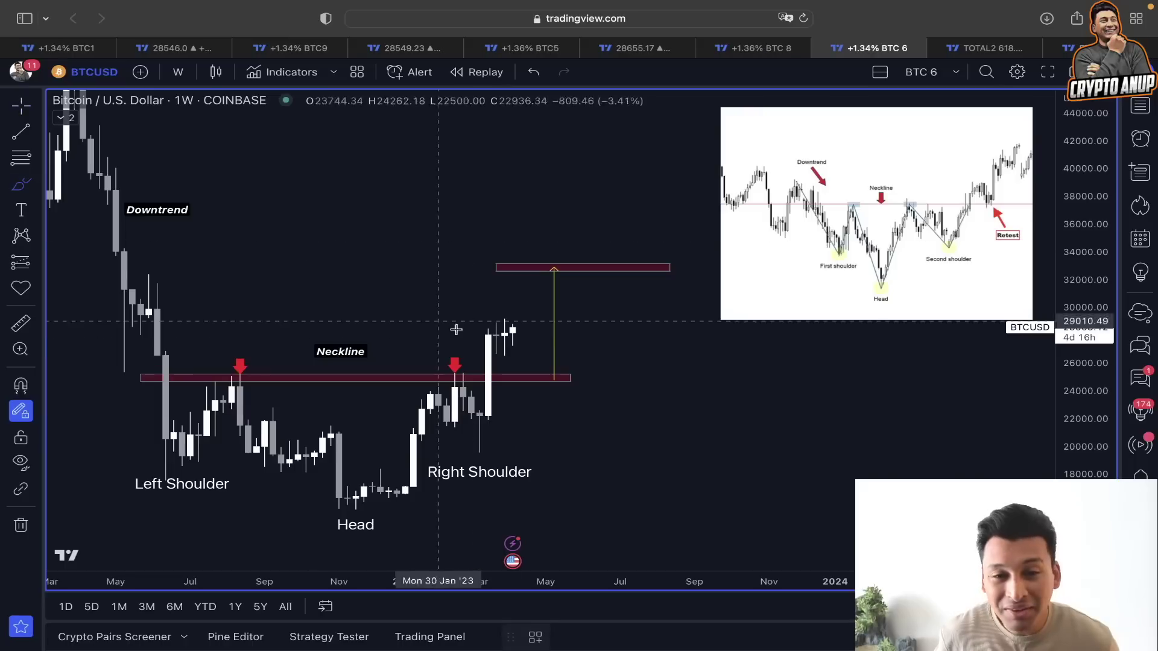
{"action": "mouse_move", "coordinate": [511, 330]}
{"action": "left_mouse_down"}
{"action": "mouse_move", "coordinate": [553, 373]}
{"action": "mouse_move", "coordinate": [577, 347]}
{"action": "left_mouse_up"}
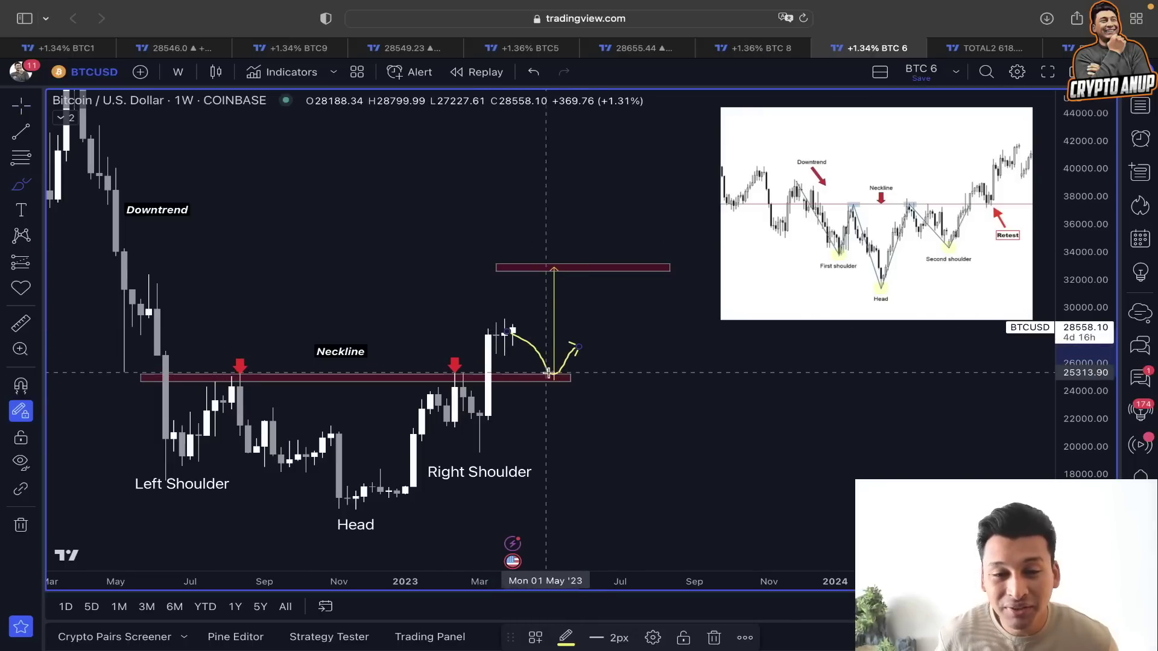
{"action": "mouse_move", "coordinate": [1005, 176]}
{"action": "left_mouse_down"}
{"action": "mouse_move", "coordinate": [960, 182]}
{"action": "mouse_move", "coordinate": [984, 235]}
{"action": "left_mouse_up"}
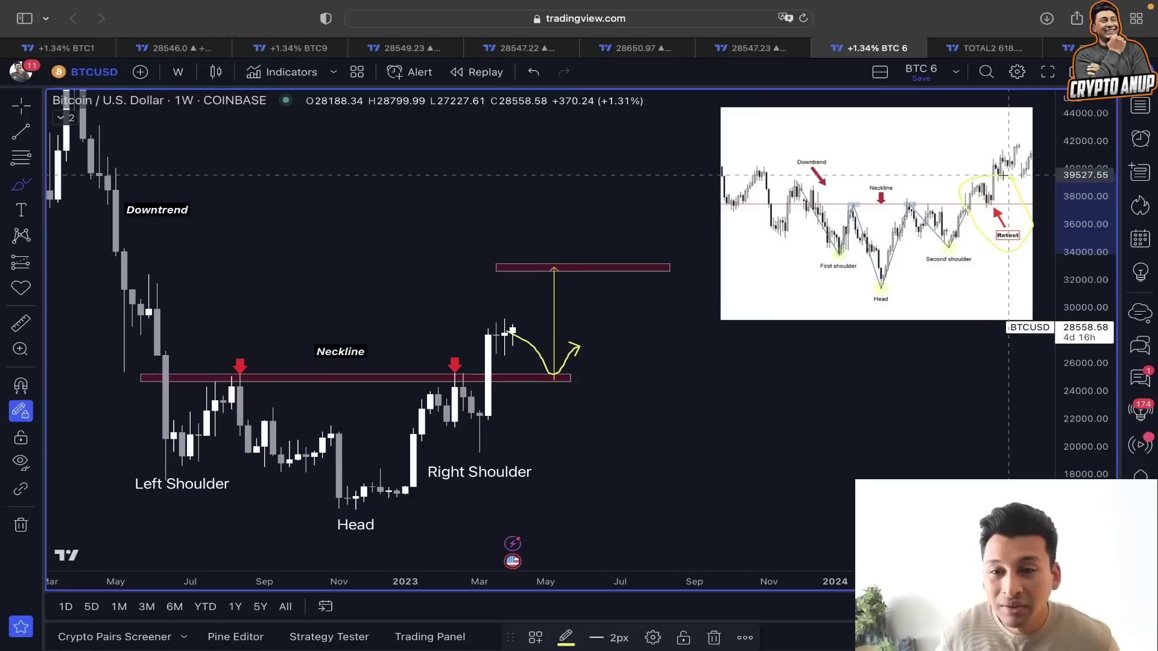
{"action": "mouse_move", "coordinate": [498, 319]}
{"action": "left_mouse_down"}
{"action": "mouse_move", "coordinate": [546, 365]}
{"action": "mouse_move", "coordinate": [568, 362]}
{"action": "mouse_move", "coordinate": [602, 323]}
{"action": "left_mouse_up"}
{"action": "left_click_drag", "start_coordinate": [582, 331], "coordinate": [699, 216]}
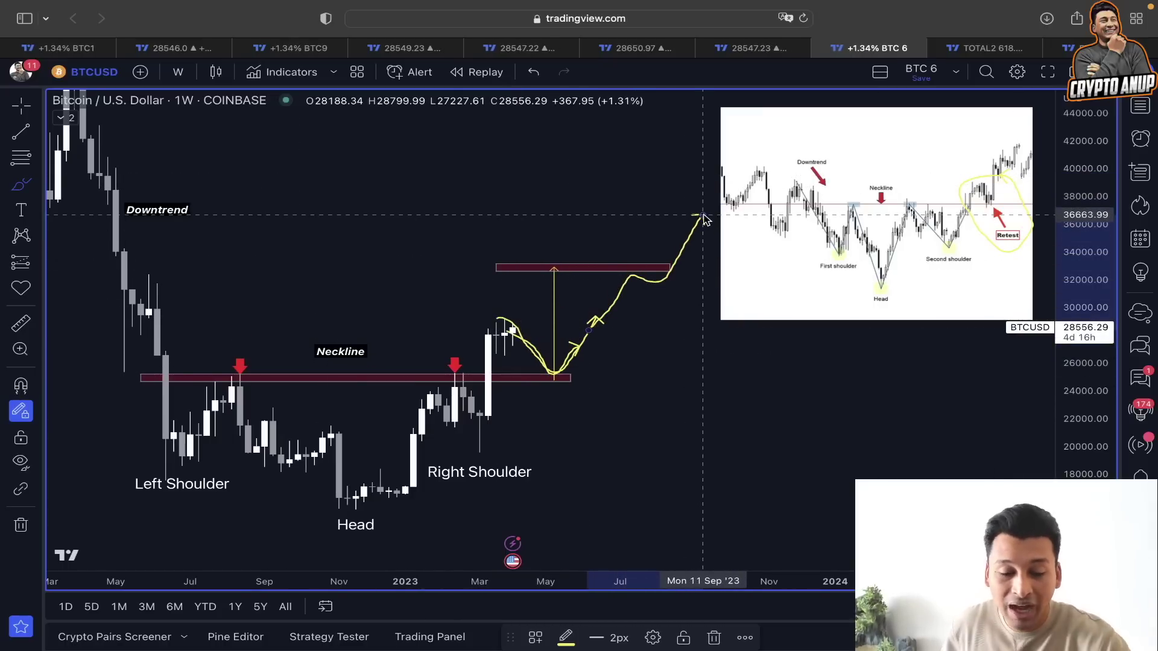
{"action": "key", "text": "super+z"}
{"action": "key", "text": "super+z"}
{"action": "key", "text": "super+z"}
{"action": "key", "text": "super+z"}
{"action": "key", "text": "super+z"}
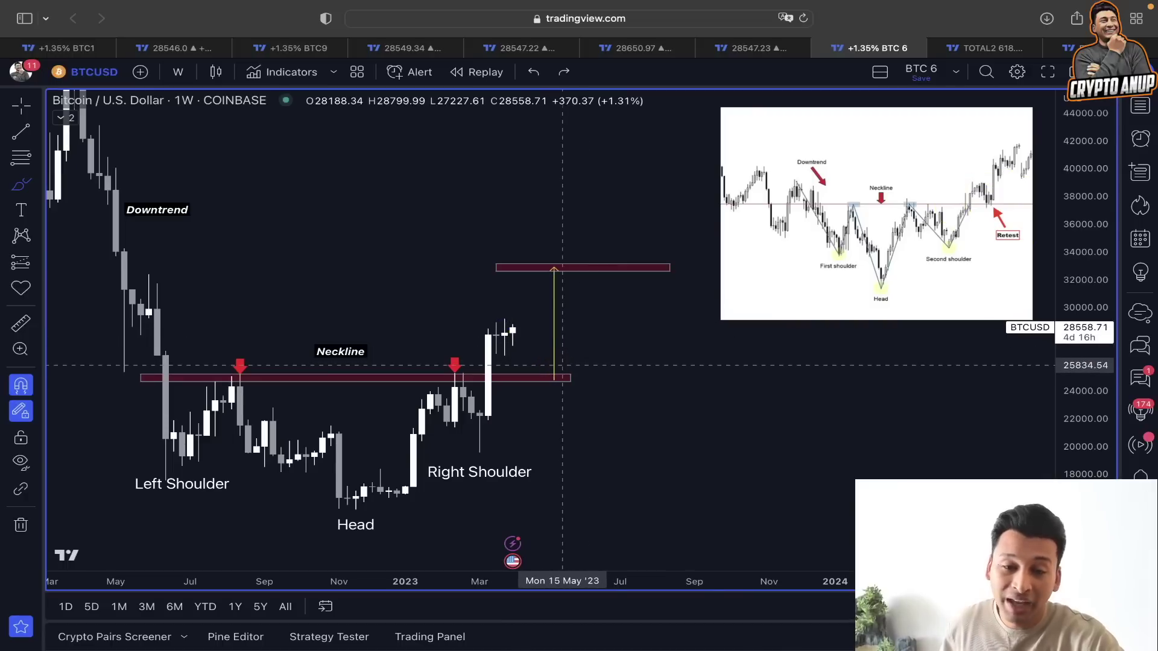
- Recheck the daily chart, brush a yellow path on the weekly chart down to the neckline and up to about 33,332, and undo it
{"action": "left_click", "coordinate": [751, 47]}
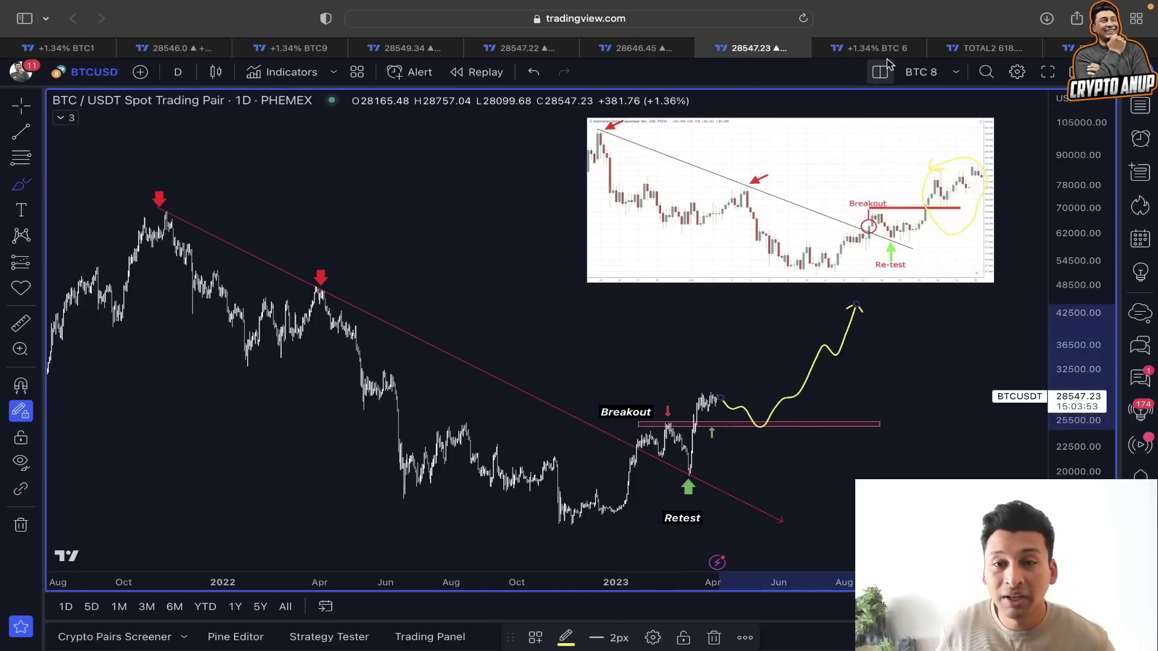
{"action": "left_click", "coordinate": [874, 48]}
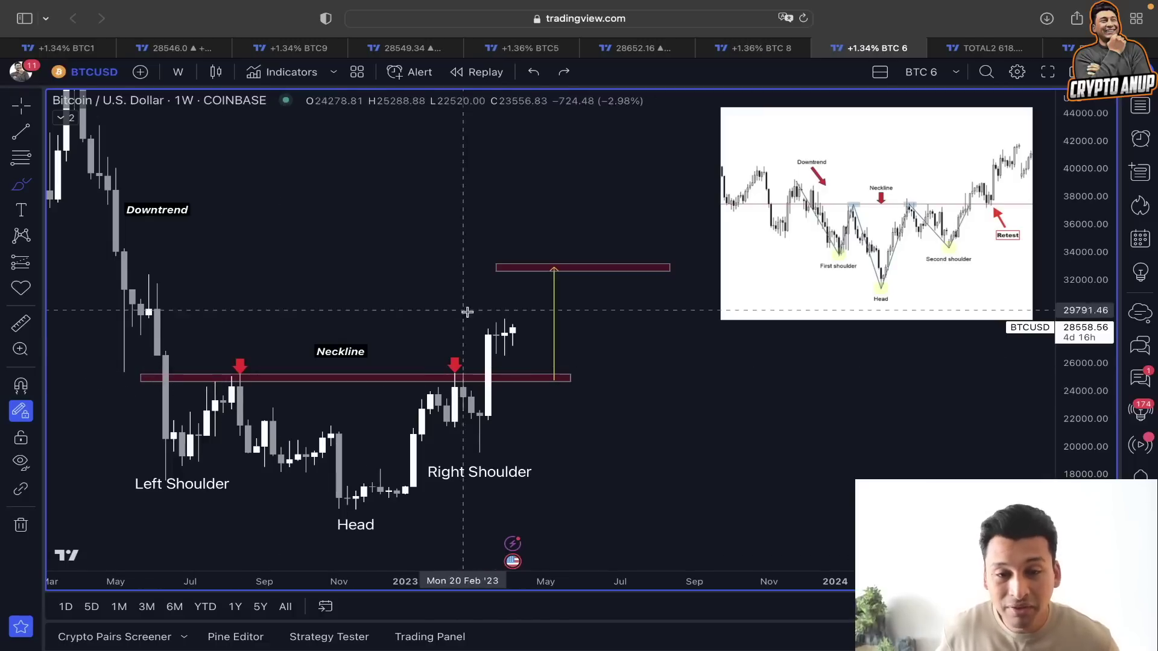
{"action": "mouse_move", "coordinate": [511, 329]}
{"action": "left_mouse_down"}
{"action": "mouse_move", "coordinate": [548, 366]}
{"action": "mouse_move", "coordinate": [599, 351]}
{"action": "mouse_move", "coordinate": [664, 261]}
{"action": "left_mouse_up"}
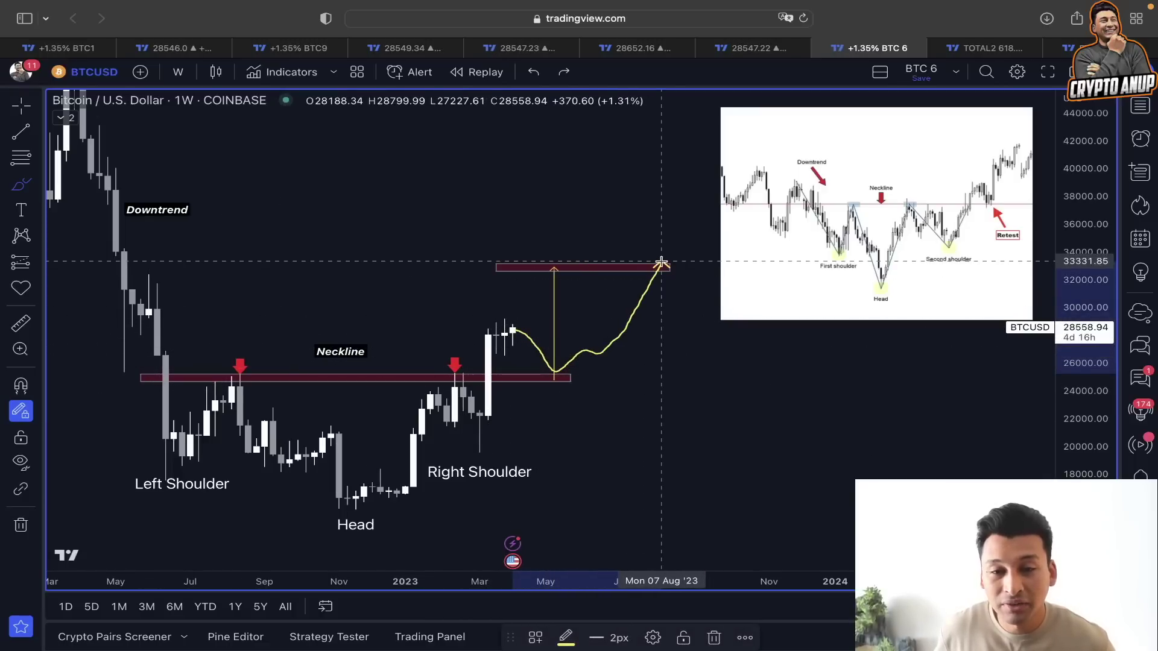
{"action": "key", "text": "super+z"}
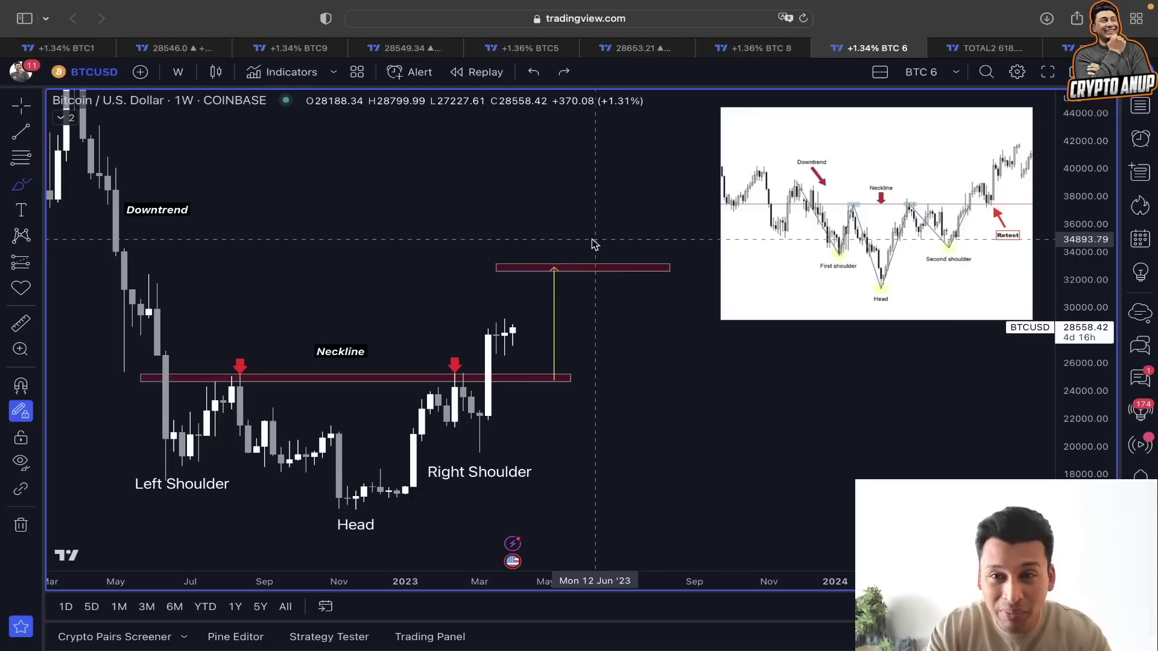
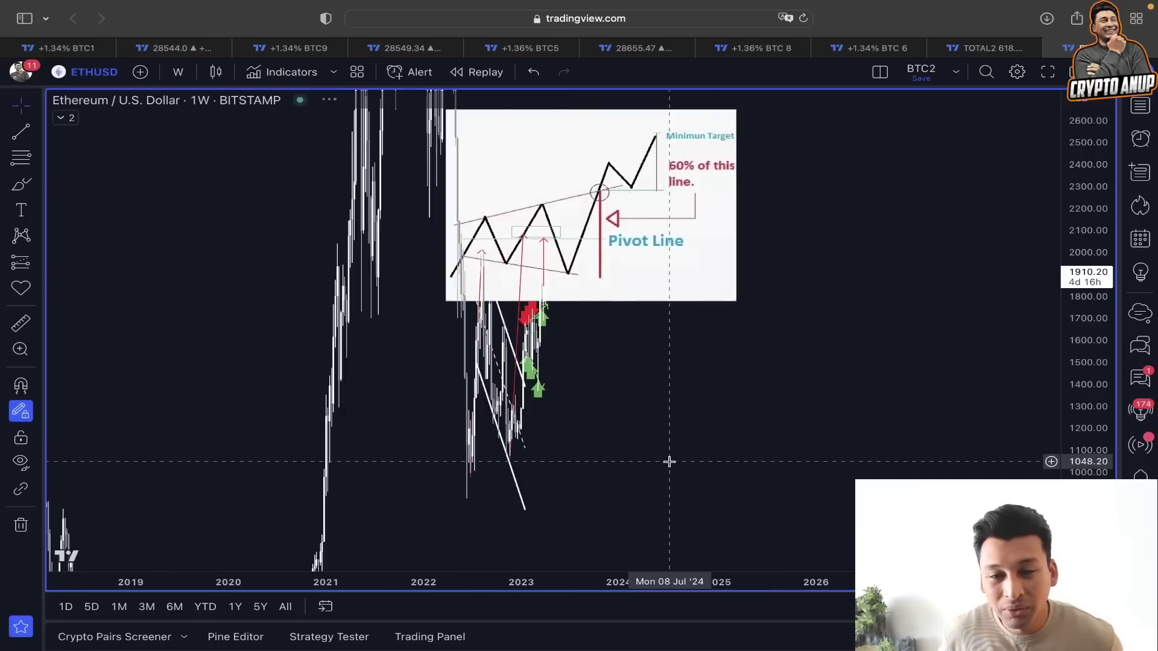
- Examine the weekly Ethereum chart's descending channel, target zone and green broadening pattern against the pivot-line reference picture
{"action": "left_click_drag", "start_coordinate": [386, 350], "coordinate": [1023, 414]}
{"action": "scroll", "coordinate": [805, 436], "scroll_direction": "up", "scroll_amount": 2}
{"action": "scroll", "coordinate": [805, 435], "scroll_direction": "up", "scroll_amount": 10}
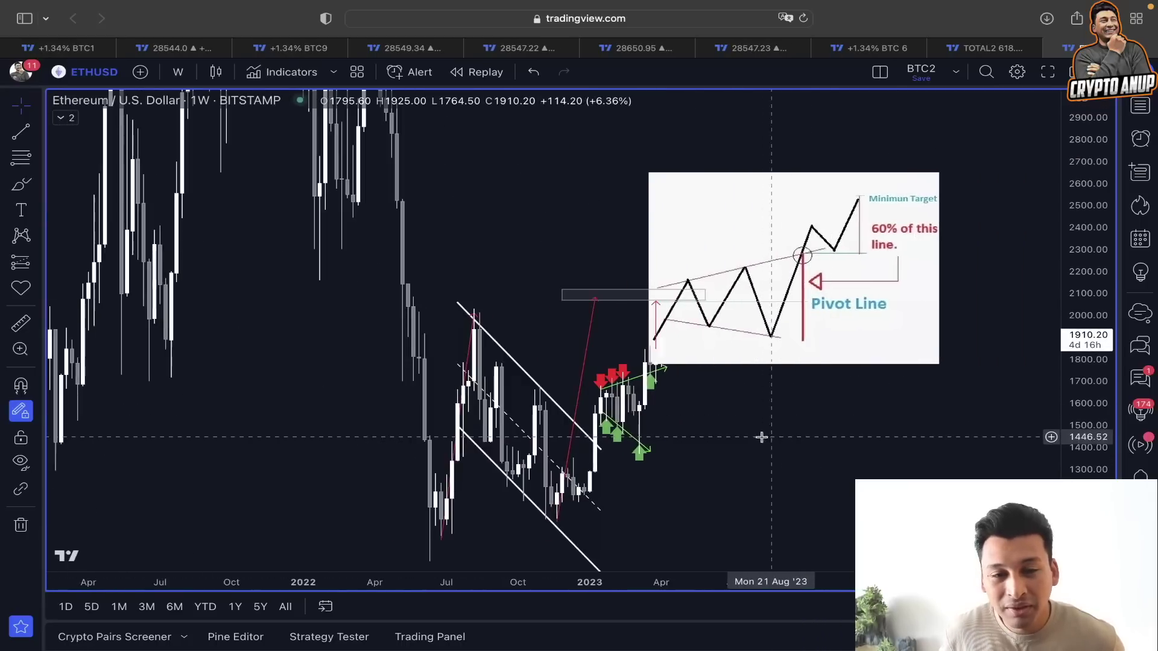
{"action": "left_click_drag", "start_coordinate": [818, 448], "coordinate": [861, 398]}
{"action": "scroll", "coordinate": [858, 416], "scroll_direction": "up", "scroll_amount": 2}
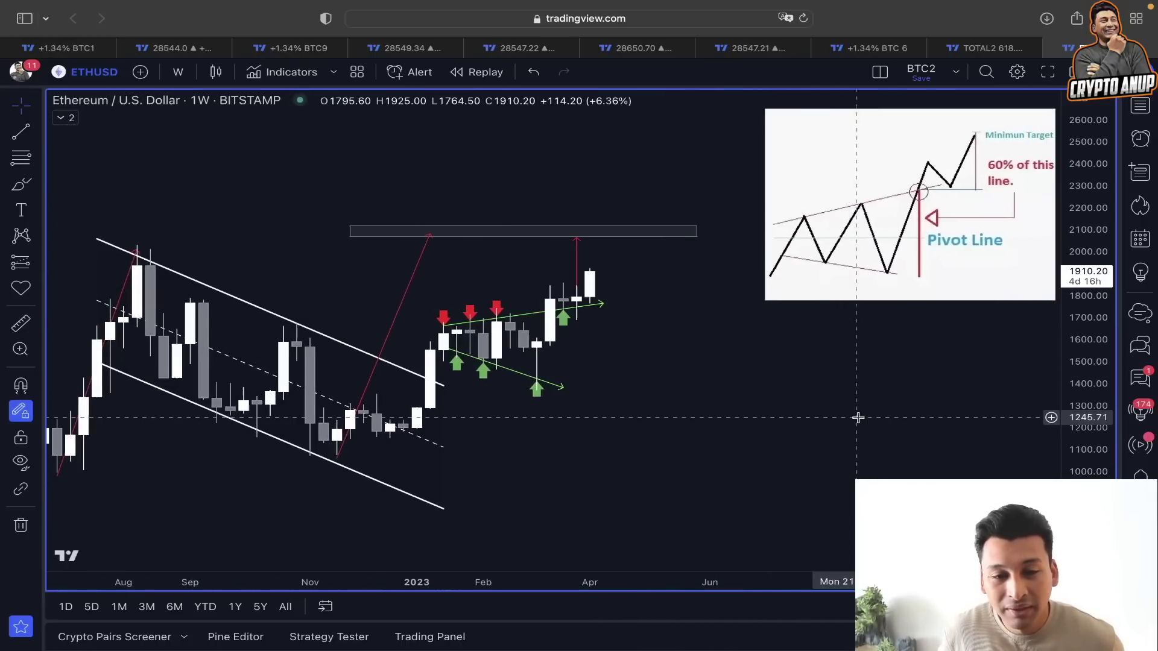
{"action": "left_click_drag", "start_coordinate": [666, 427], "coordinate": [754, 433]}
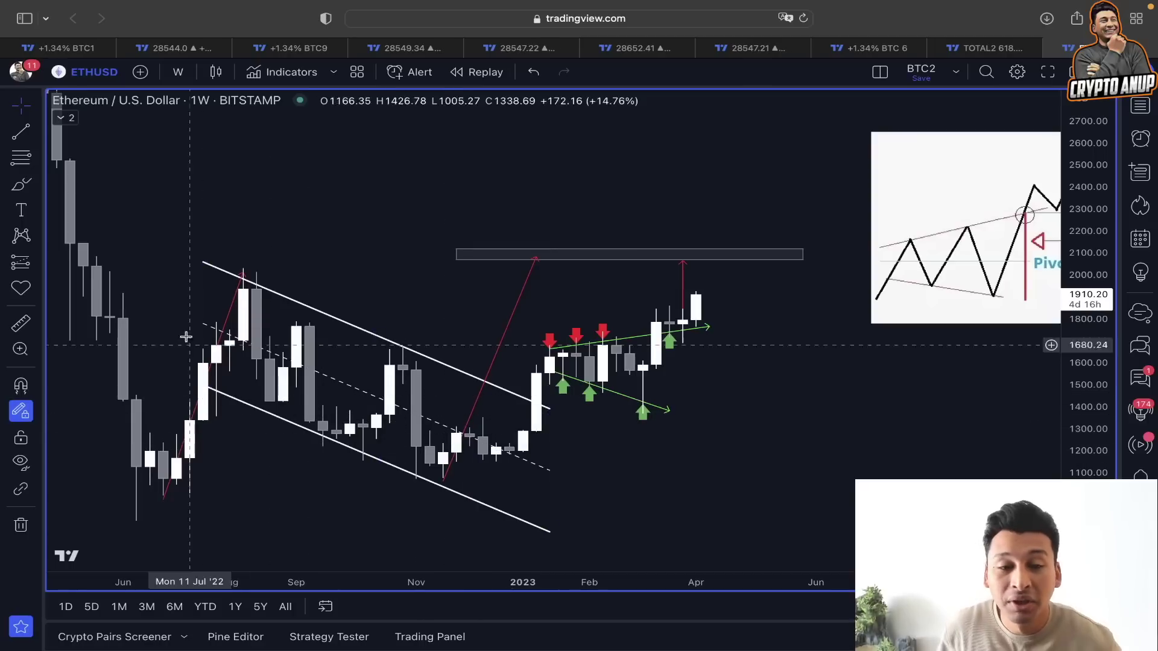
{"action": "left_click", "coordinate": [291, 297]}
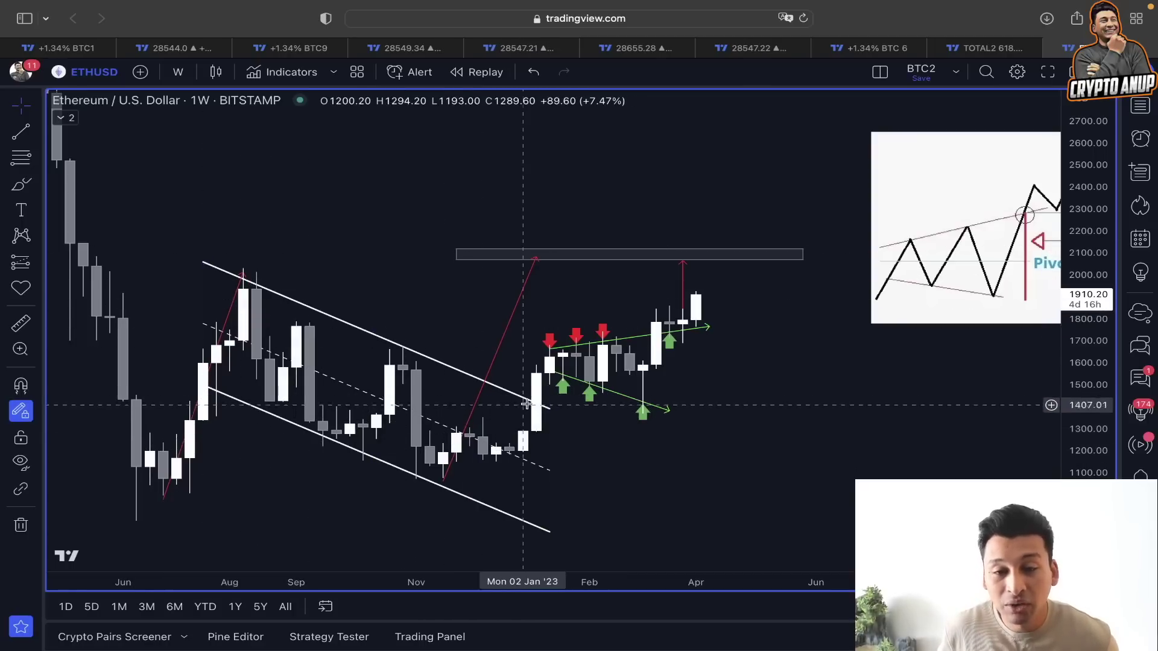
{"action": "left_click_drag", "start_coordinate": [543, 186], "coordinate": [415, 185]}
{"action": "scroll", "coordinate": [454, 192], "scroll_direction": "down", "scroll_amount": 1}
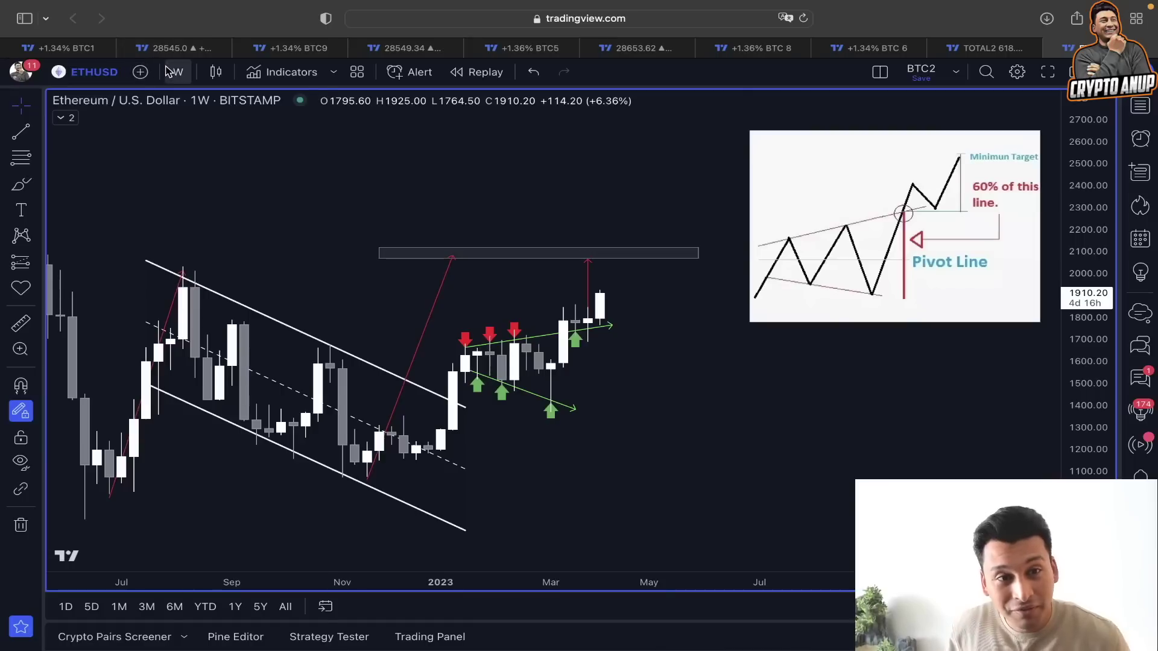
- Switch the Ethereum chart to the daily interval and extend the broadening pattern's upper green trendline to 9 May 2023 at about 1,785
{"action": "left_click", "coordinate": [174, 72]}
{"action": "left_click", "coordinate": [199, 400]}
{"action": "scroll", "coordinate": [719, 369], "scroll_direction": "down", "scroll_amount": 6}
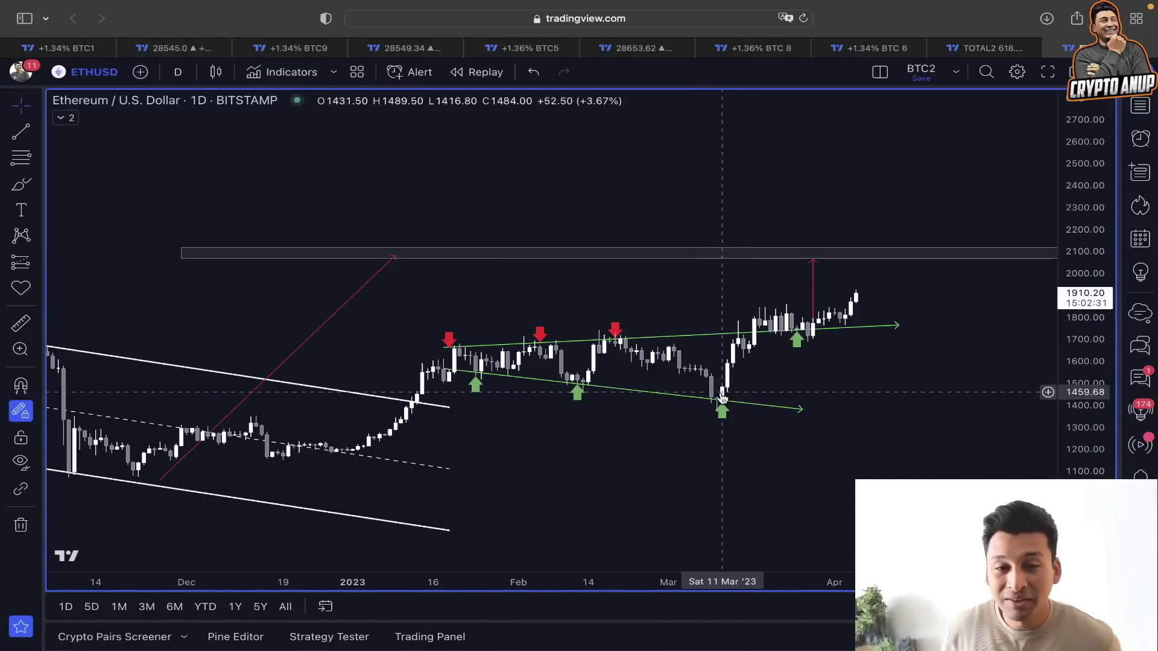
{"action": "scroll", "coordinate": [706, 443], "scroll_direction": "right", "scroll_amount": 3}
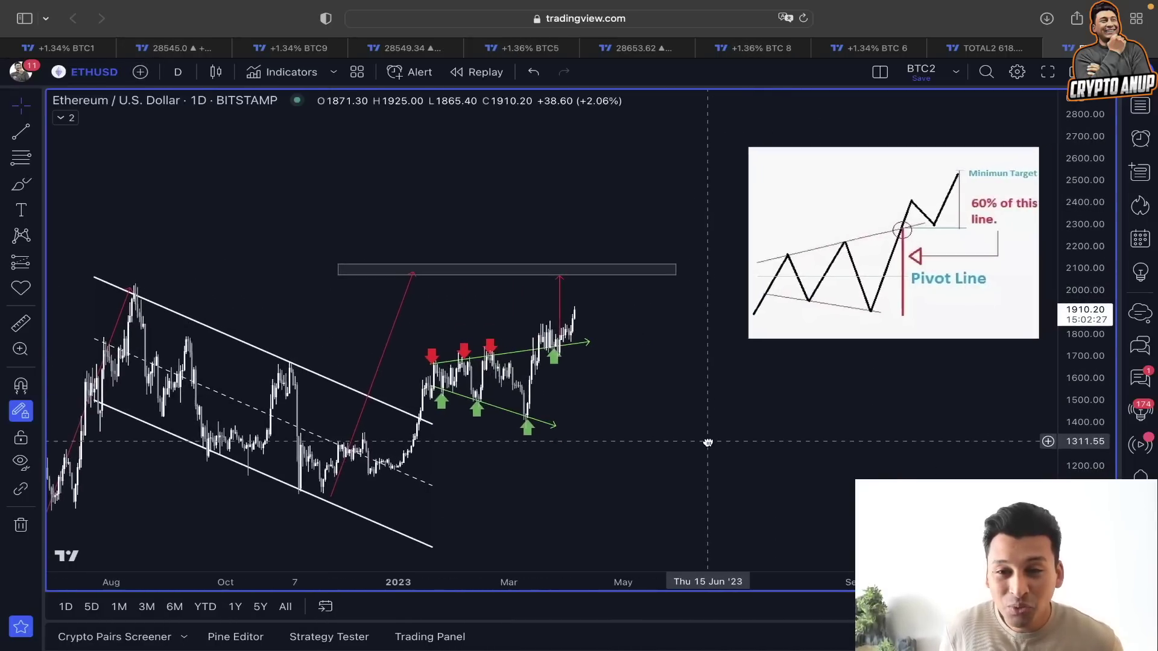
{"action": "scroll", "coordinate": [709, 442], "scroll_direction": "up", "scroll_amount": 3}
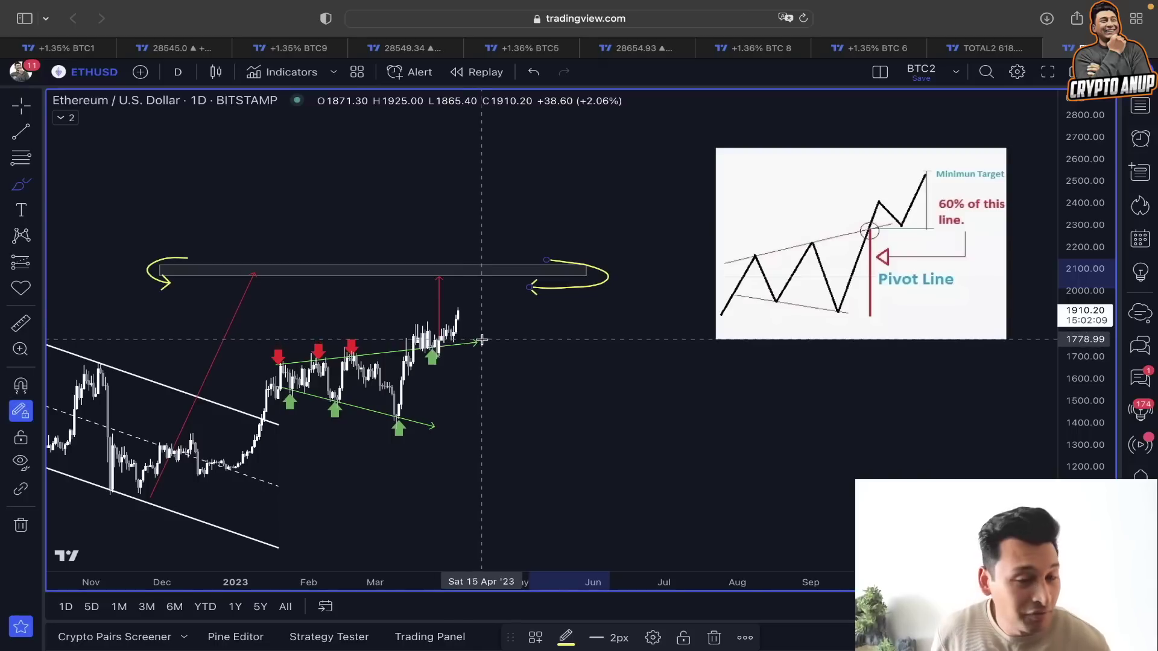
{"action": "key", "text": "Escape"}
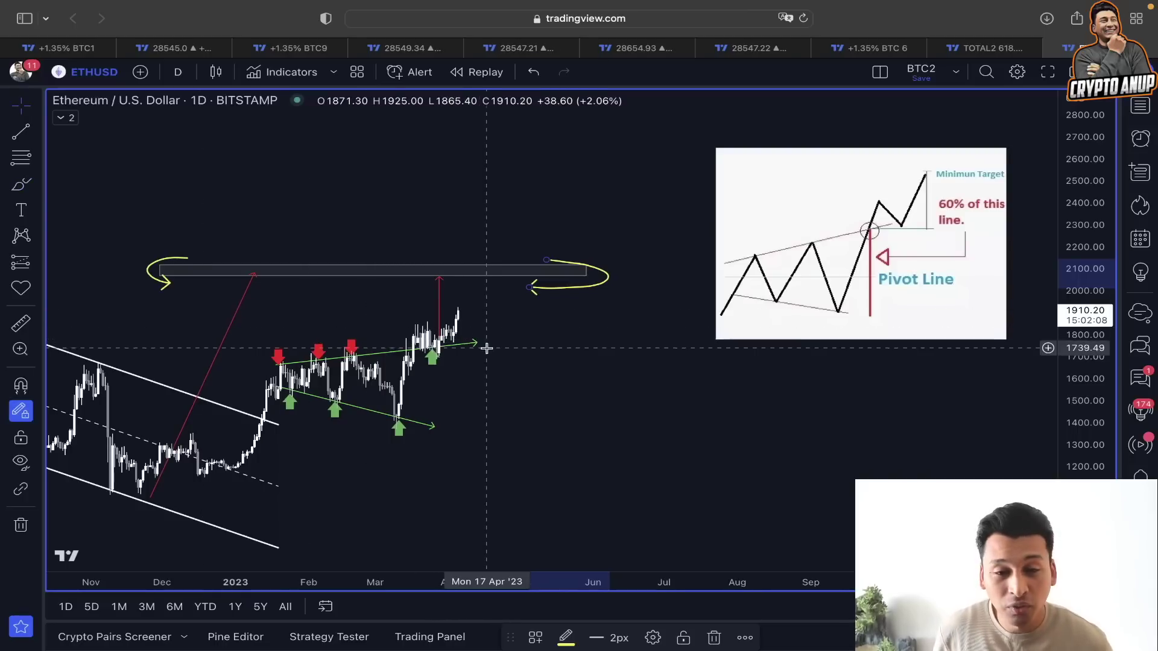
{"action": "left_click_drag", "start_coordinate": [480, 345], "coordinate": [538, 337]}
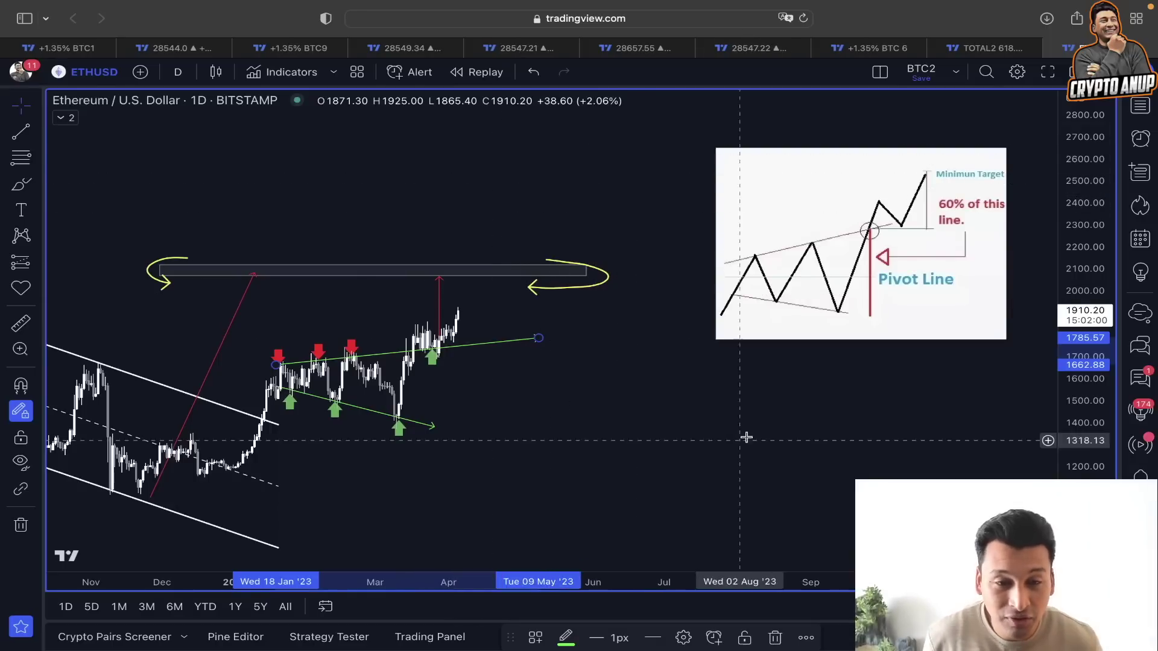
- Switch to the weekly TOTAL2 chart of the crypto market cap excluding BTC
{"action": "left_click", "coordinate": [892, 49]}
{"action": "left_click", "coordinate": [744, 49]}
{"action": "left_click", "coordinate": [953, 60]}
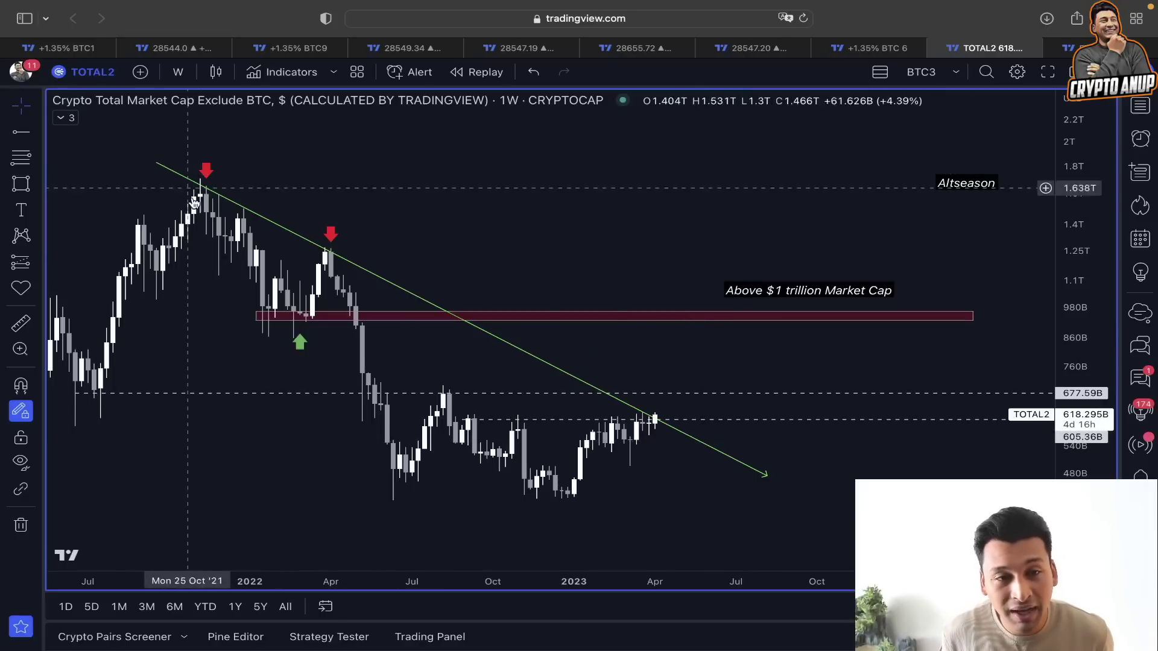
- Highlight the trendline breakout candles and the 605.36B resistance level with yellow rectangles in turn, deleting each one
{"action": "left_click", "coordinate": [18, 188]}
{"action": "left_click_drag", "start_coordinate": [643, 401], "coordinate": [675, 430]}
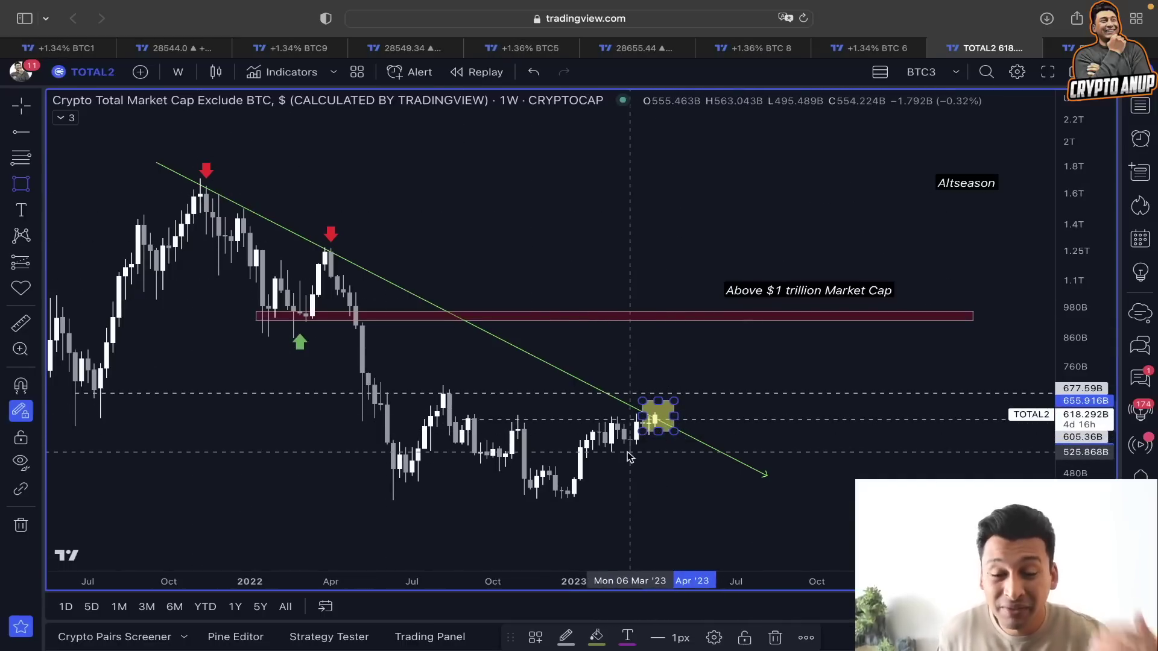
{"action": "key", "text": "Delete"}
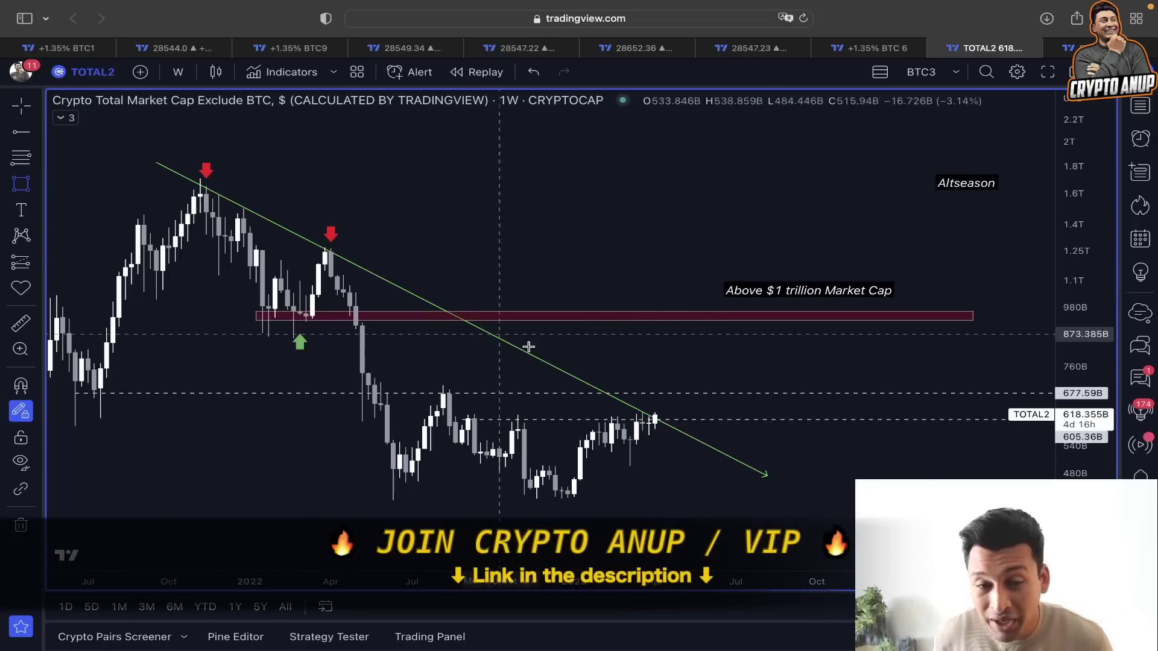
{"action": "left_click_drag", "start_coordinate": [468, 424], "coordinate": [823, 419]}
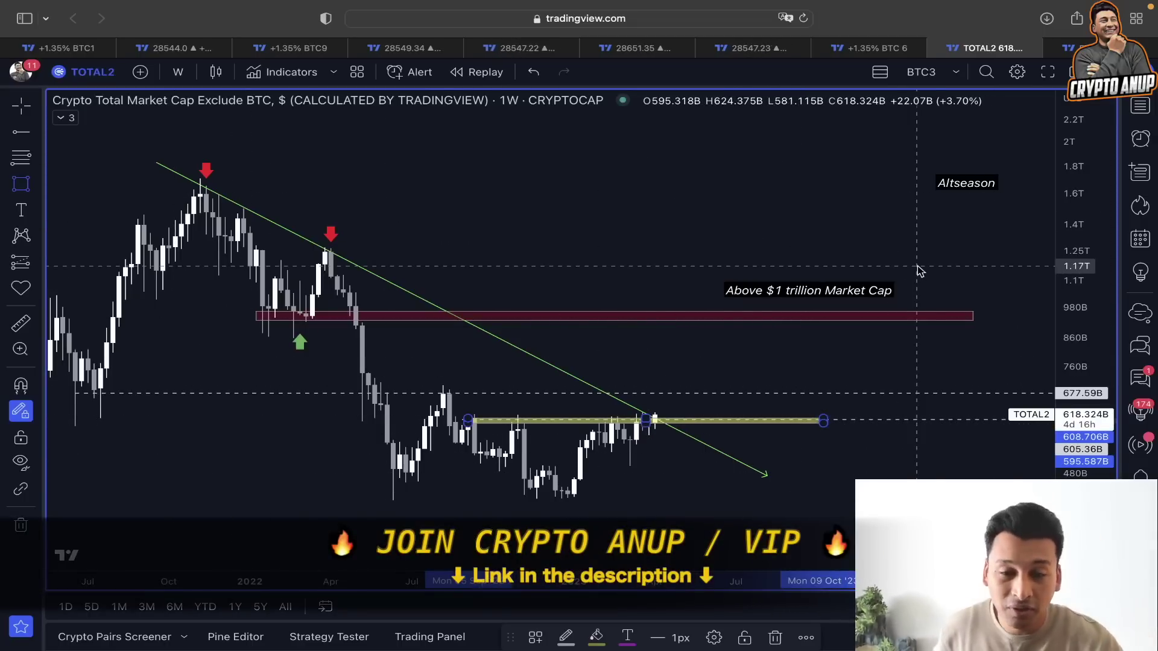
{"action": "key", "text": "Delete"}
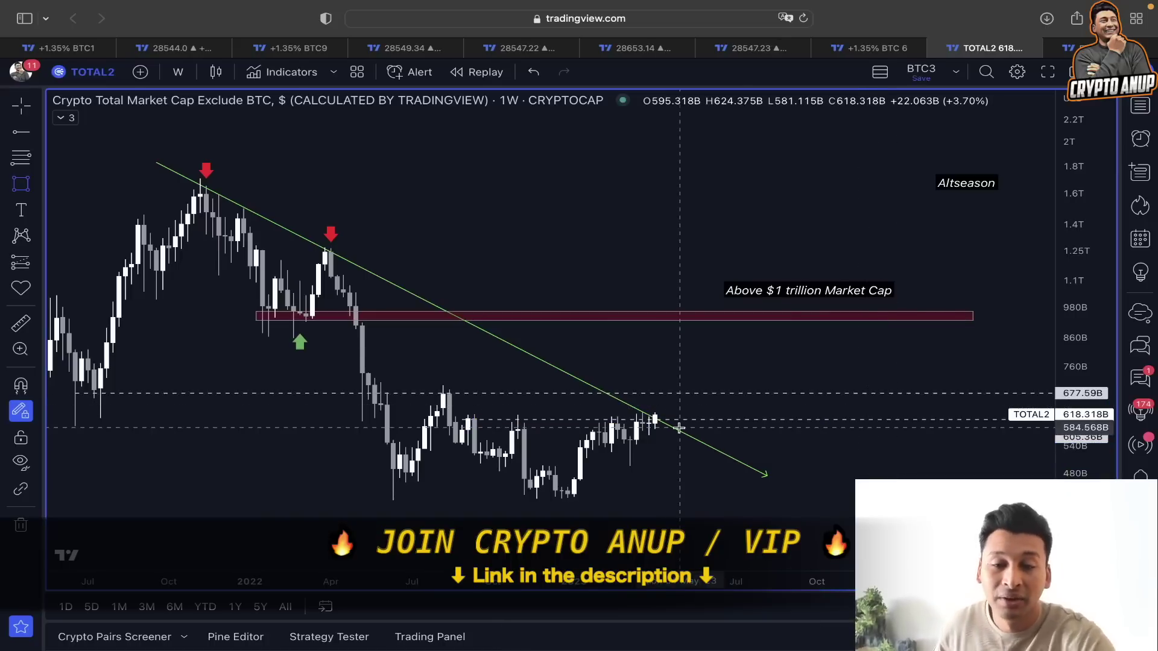
- Draw a red trend line from the current price at about 601B up to the 677.59B level at 1 May 2023
{"action": "left_click", "coordinate": [20, 128]}
{"action": "left_click", "coordinate": [103, 129]}
{"action": "left_click", "coordinate": [661, 420]}
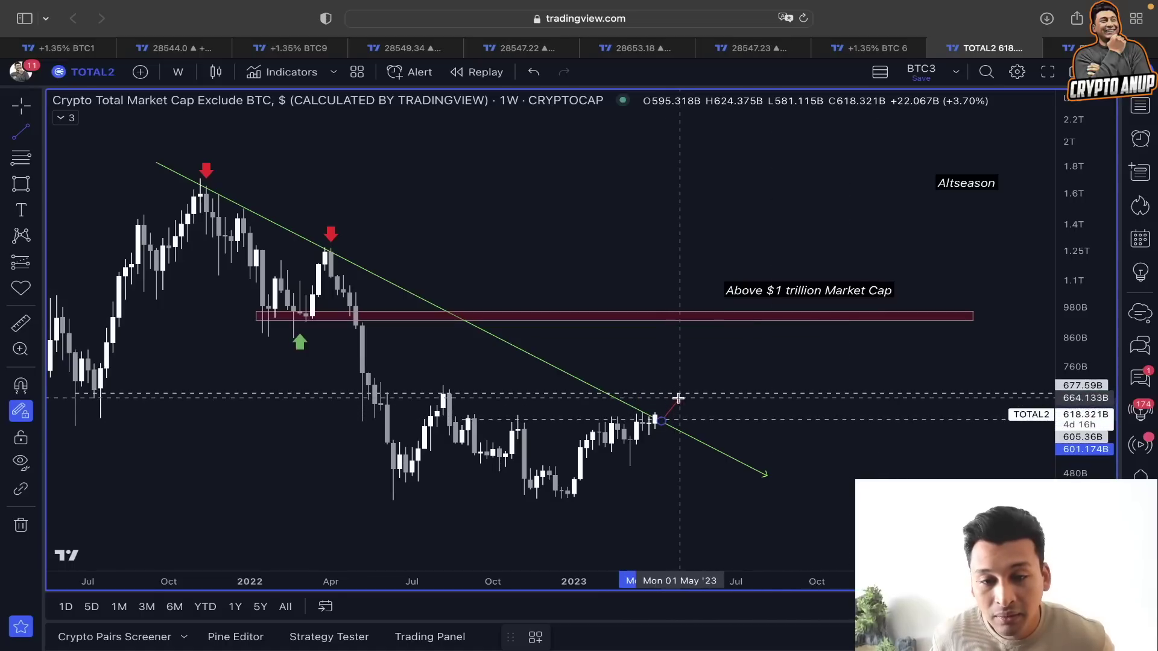
{"action": "left_click", "coordinate": [679, 394]}
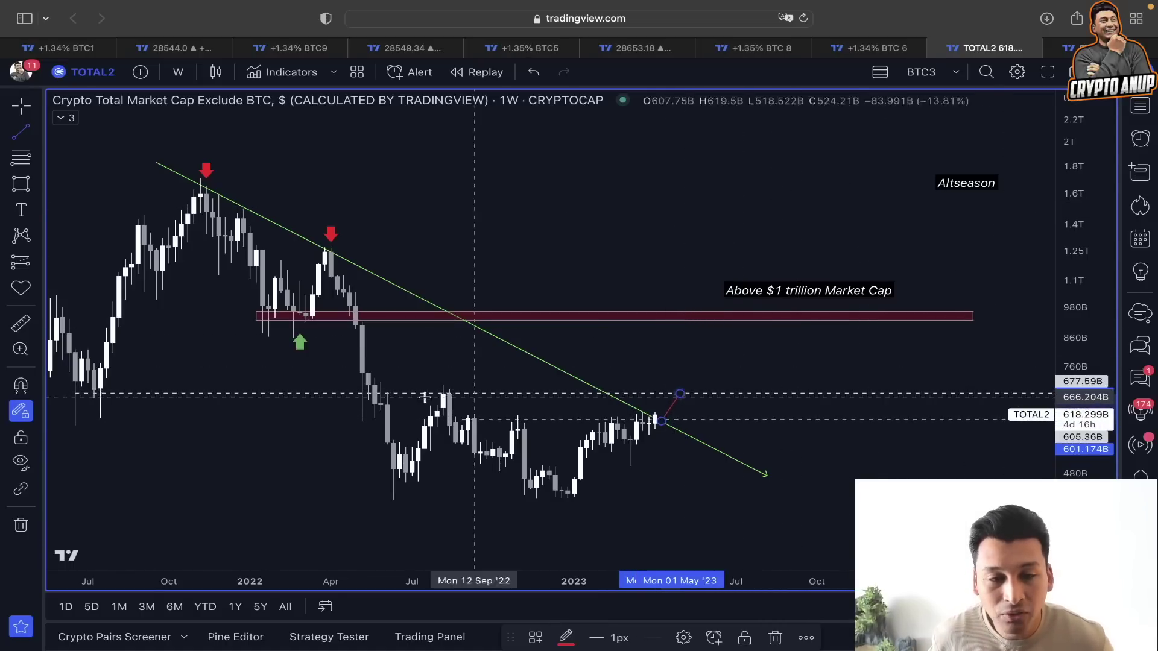
- Place green up-arrow marks beneath the 677.59B line at the two mid-2021 lows and at the May 2022 candle
{"action": "left_click", "coordinate": [34, 212]}
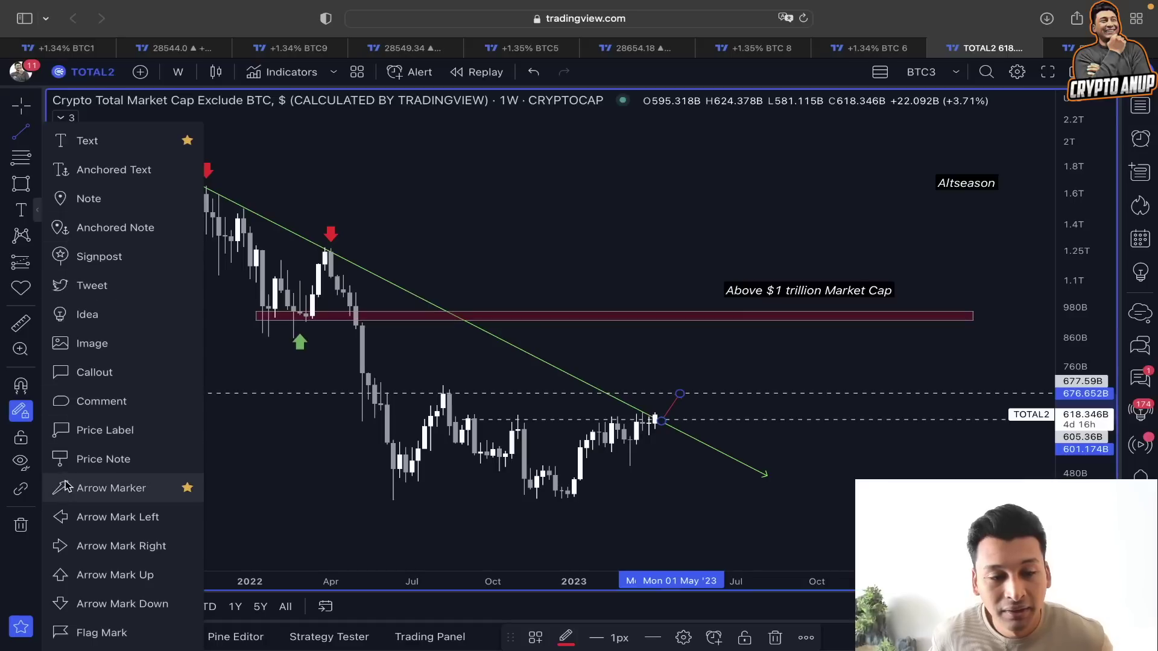
{"action": "left_click", "coordinate": [71, 573]}
{"action": "left_click", "coordinate": [75, 401]}
{"action": "left_click", "coordinate": [100, 400]}
{"action": "left_click", "coordinate": [361, 397]}
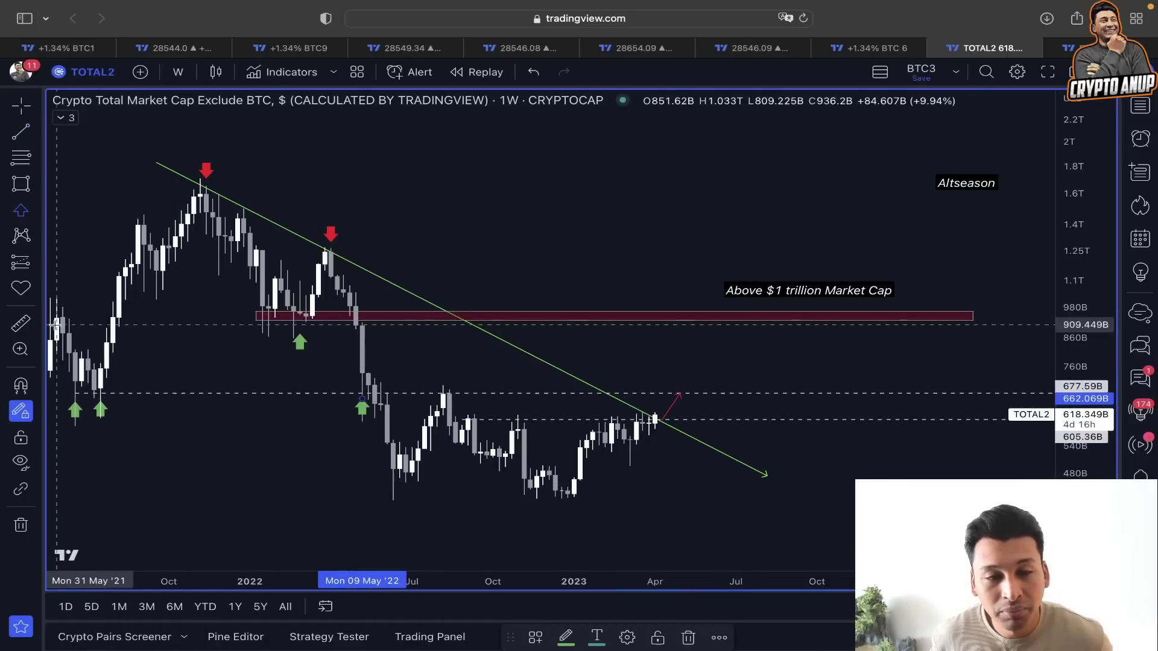
- Place a red down-arrow mark above the August 2022 peak at the 677.59B line
{"action": "left_click", "coordinate": [36, 212]}
{"action": "left_click", "coordinate": [121, 604]}
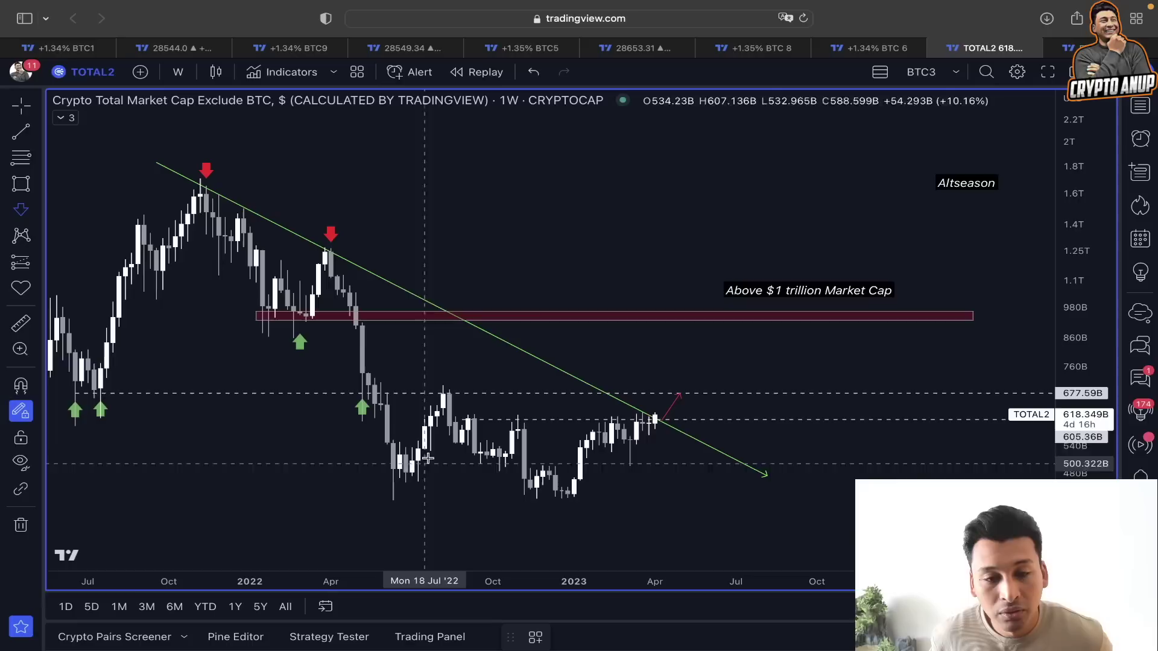
{"action": "left_click", "coordinate": [447, 387]}
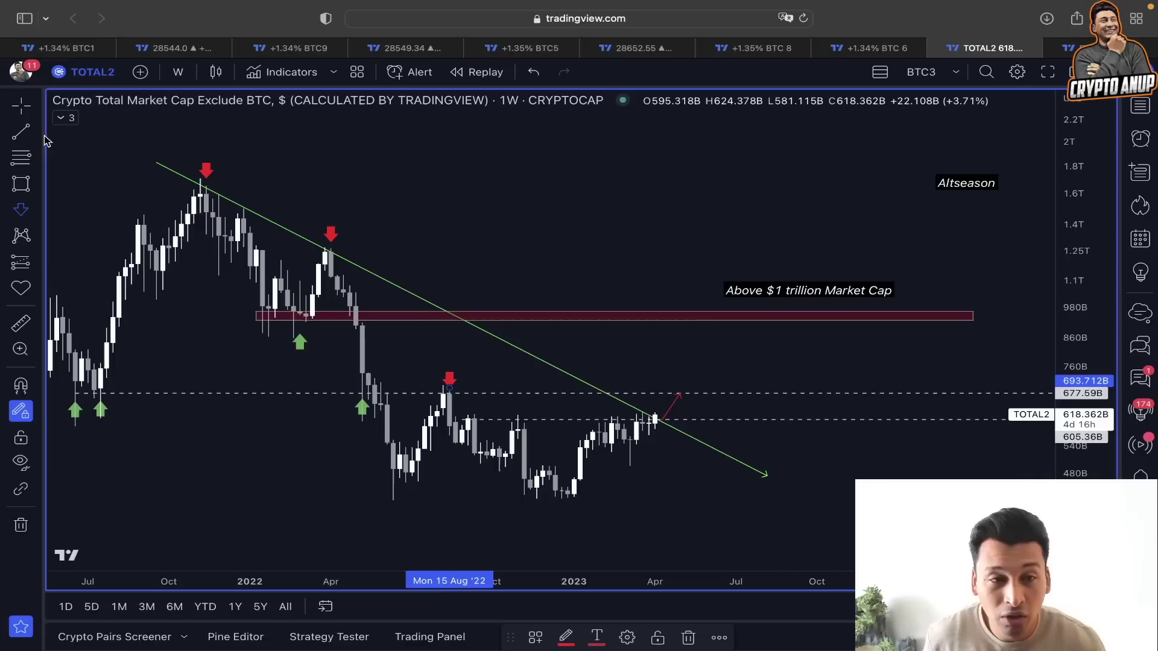
- Continue the red projection slightly above 677.59B, back for a retest at about 691B, and up into the red zone at about 938B
{"action": "left_click", "coordinate": [21, 132]}
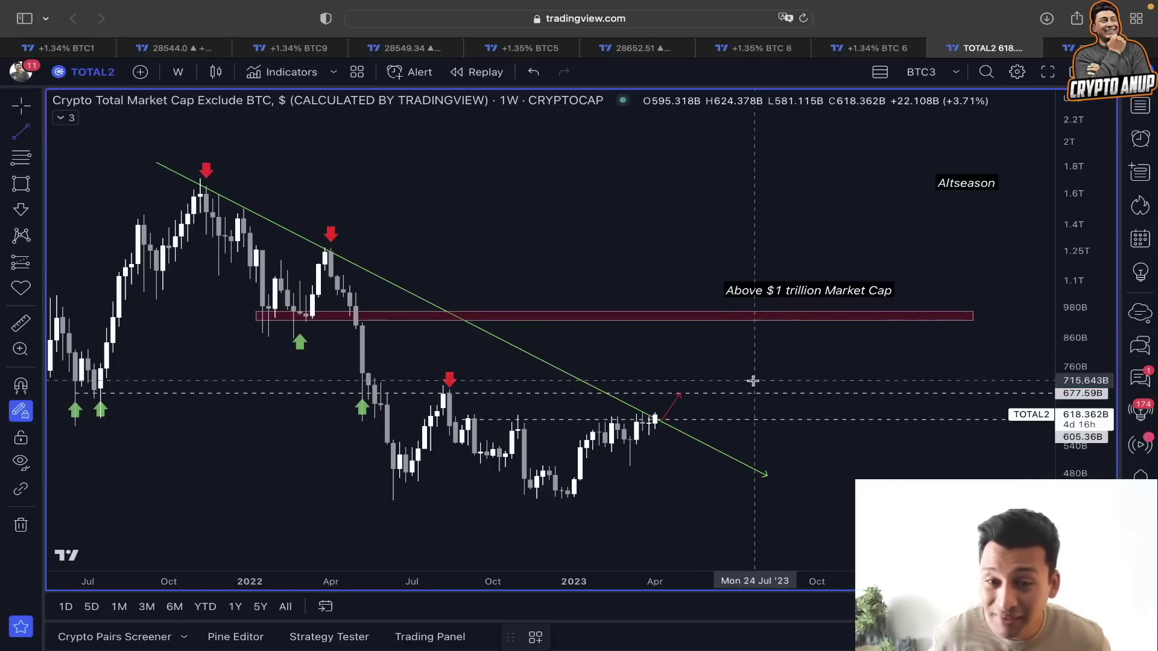
{"action": "left_click", "coordinate": [686, 380]}
{"action": "left_click", "coordinate": [711, 389]}
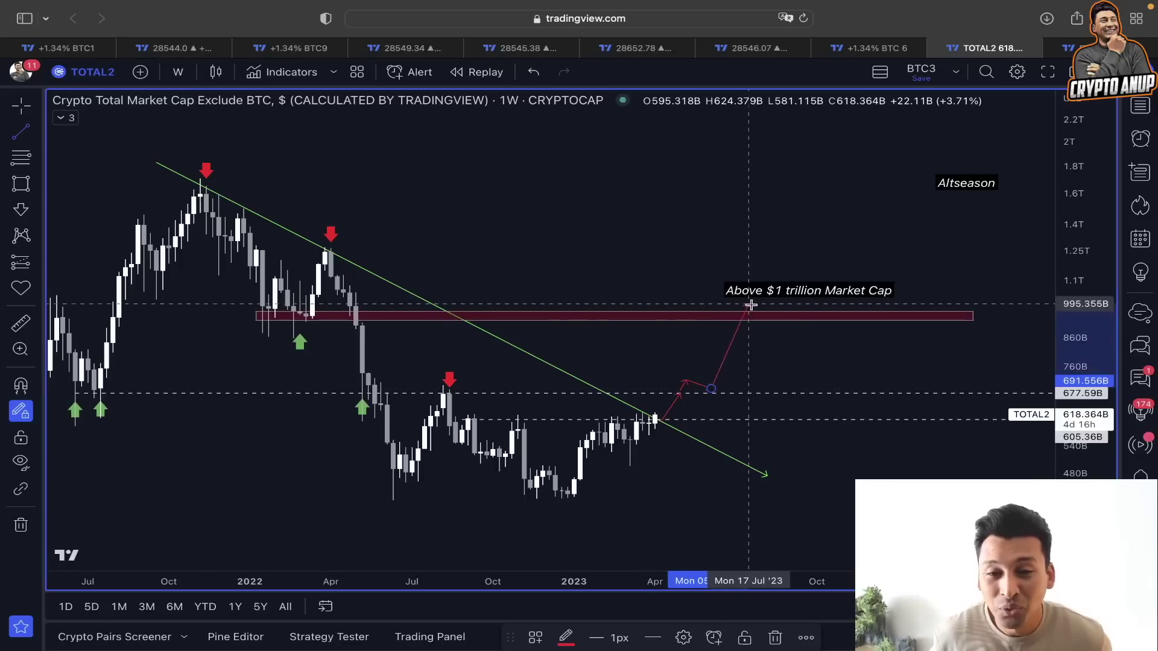
{"action": "double_click", "coordinate": [753, 317]}
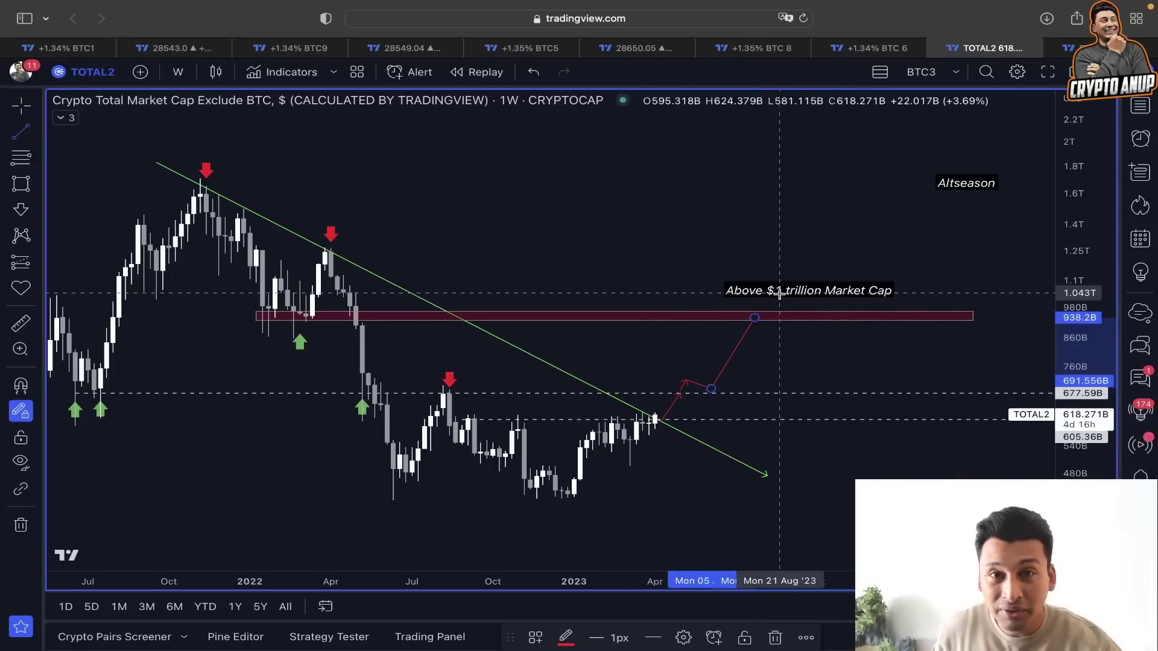
- Review the Bitcoin charts again, including the 4-hour ascending triangle and the 4-hour Bitcoin/Tether range with its yellow target zone
{"action": "left_click", "coordinate": [897, 53]}
{"action": "left_click", "coordinate": [775, 53]}
{"action": "left_click", "coordinate": [644, 49]}
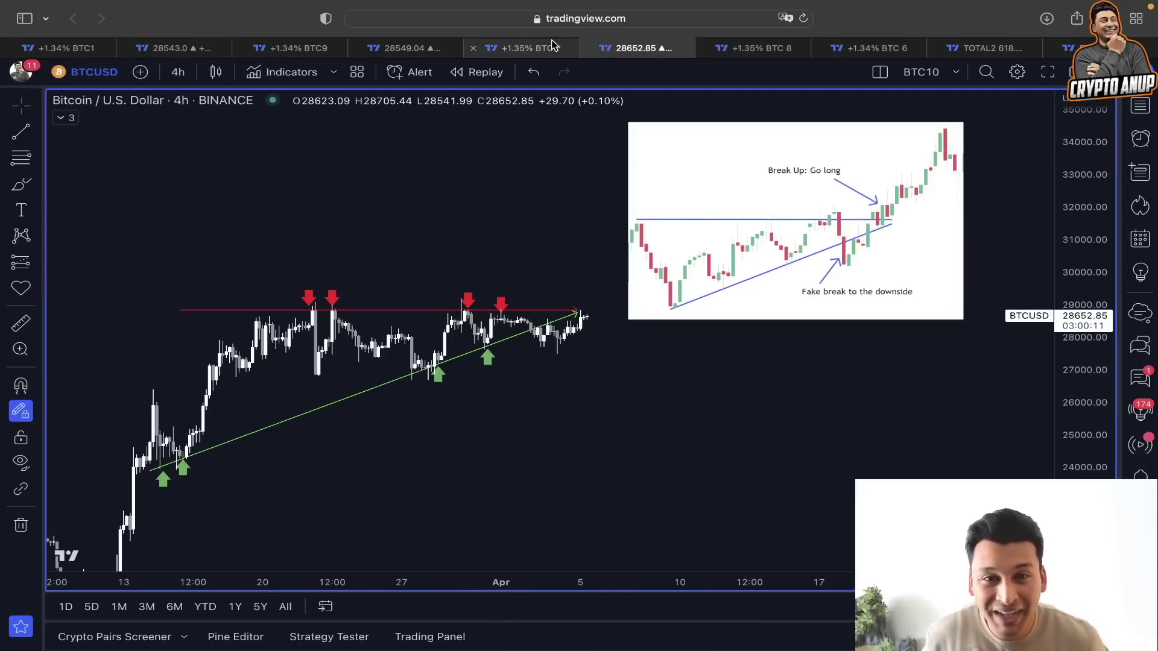
{"action": "left_click", "coordinate": [531, 48]}
{"action": "left_click", "coordinate": [431, 49]}
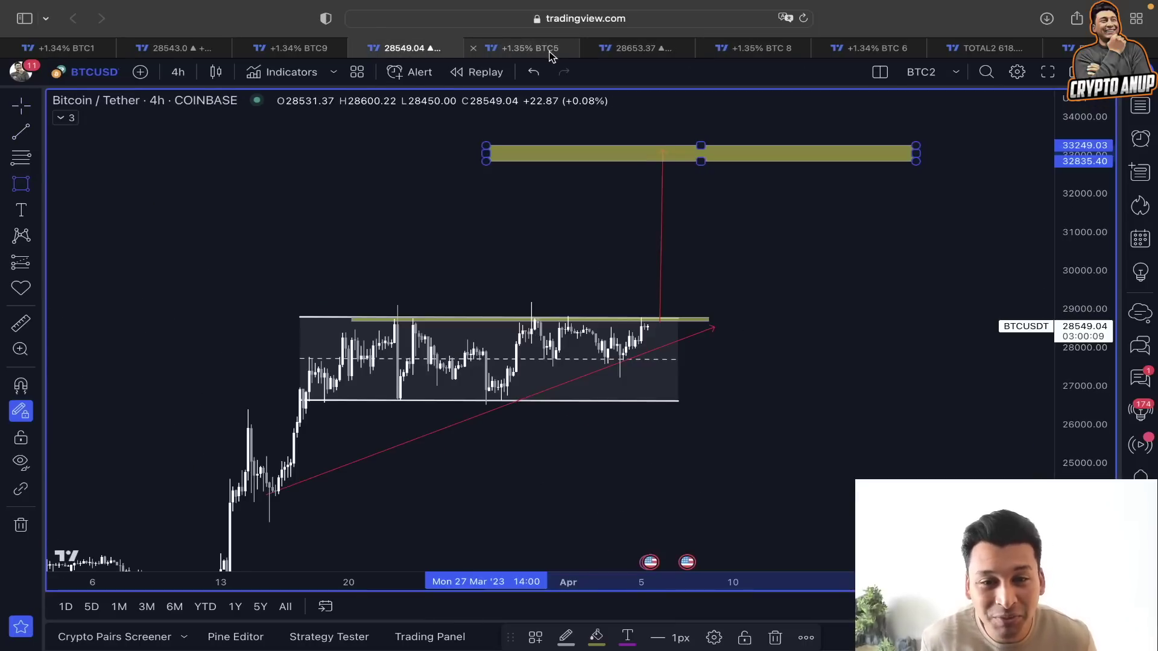